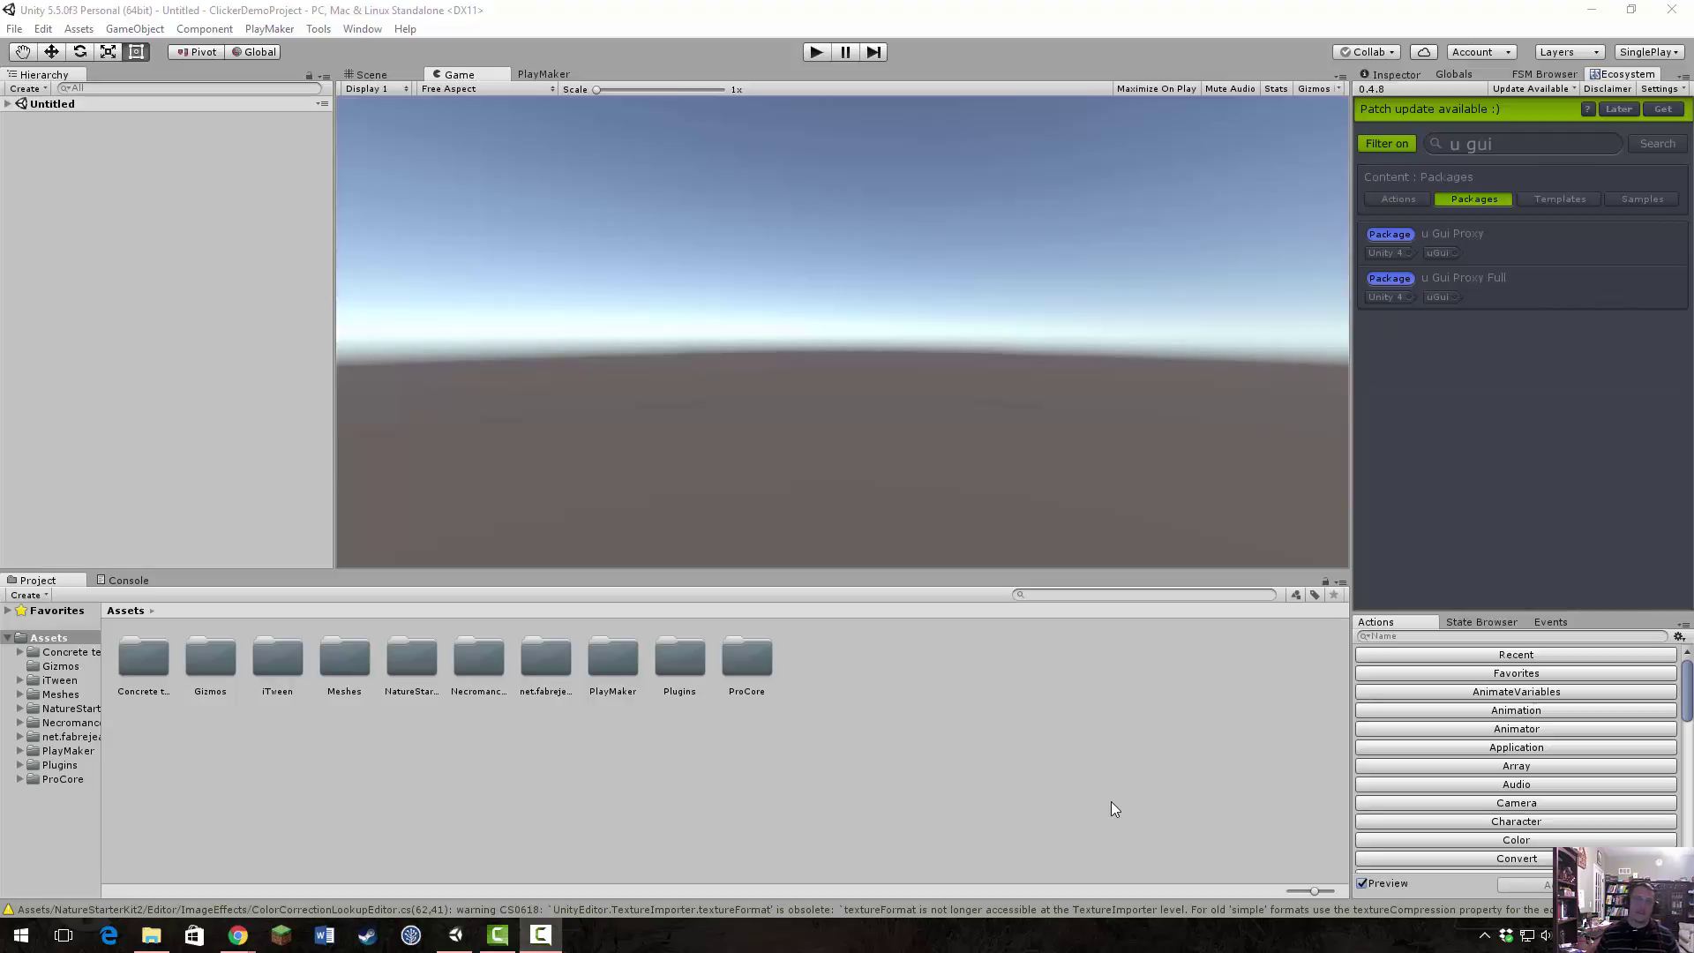
Look through PlayMaker's State Browser, Events, Globals, FSM Browser and Ecosystem windows.
{"action": "left_click", "coordinate": [863, 24]}
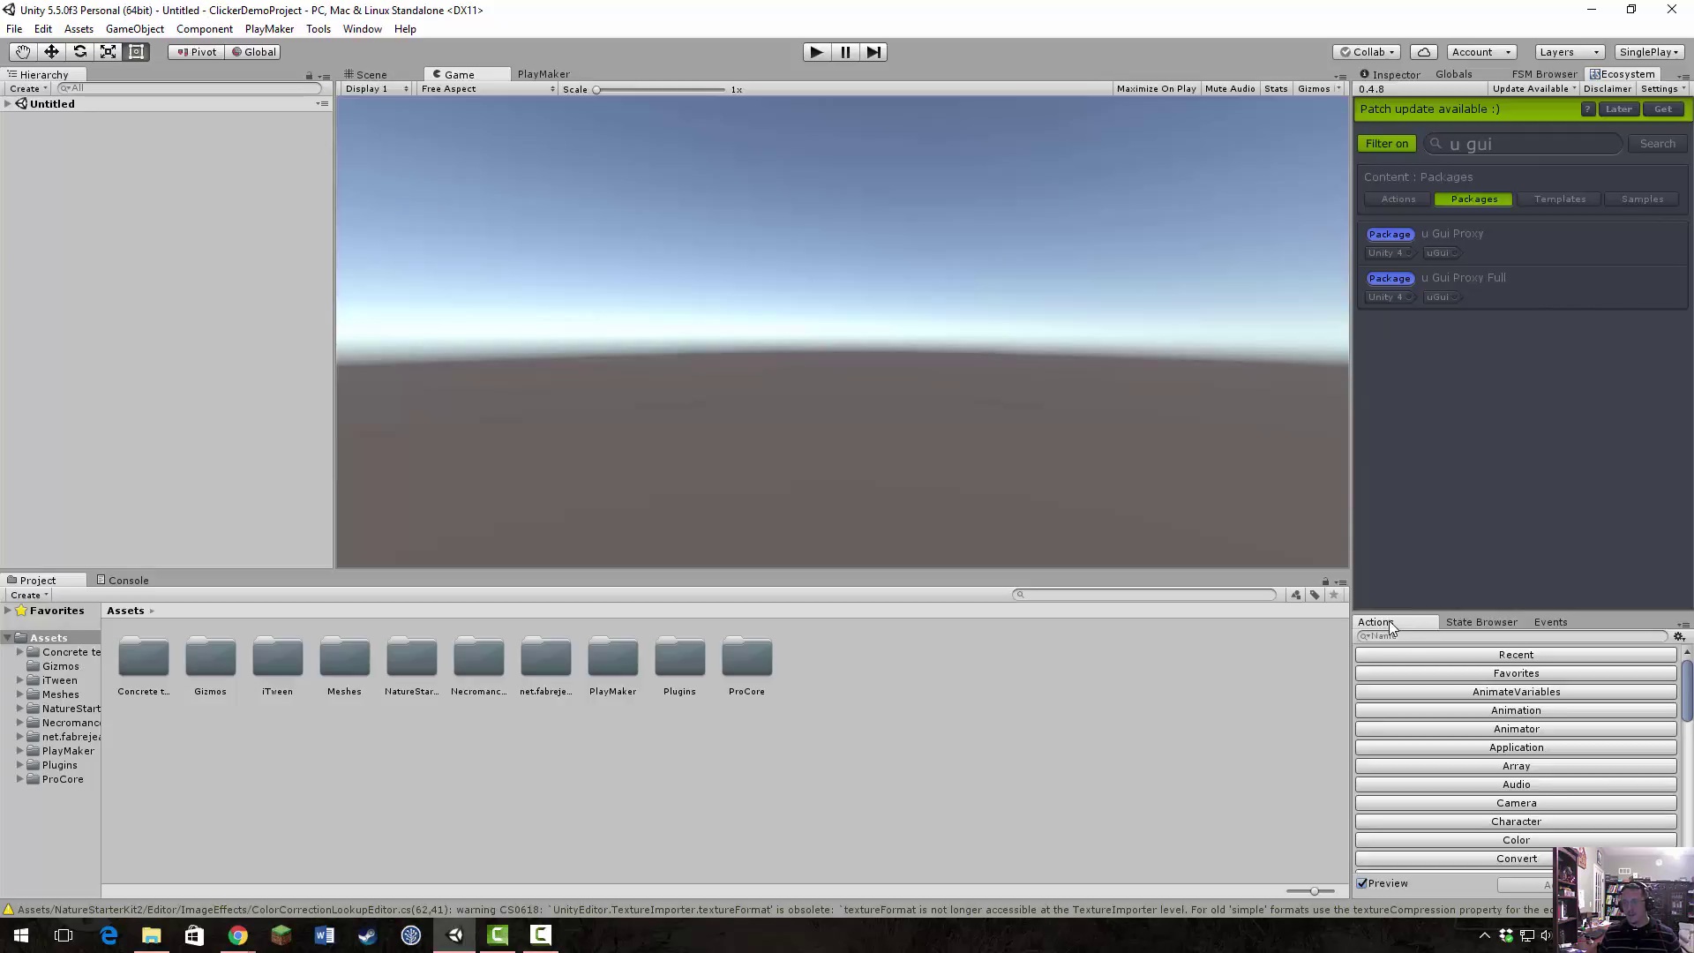
{"action": "left_click", "coordinate": [1495, 627]}
{"action": "left_click", "coordinate": [1542, 621]}
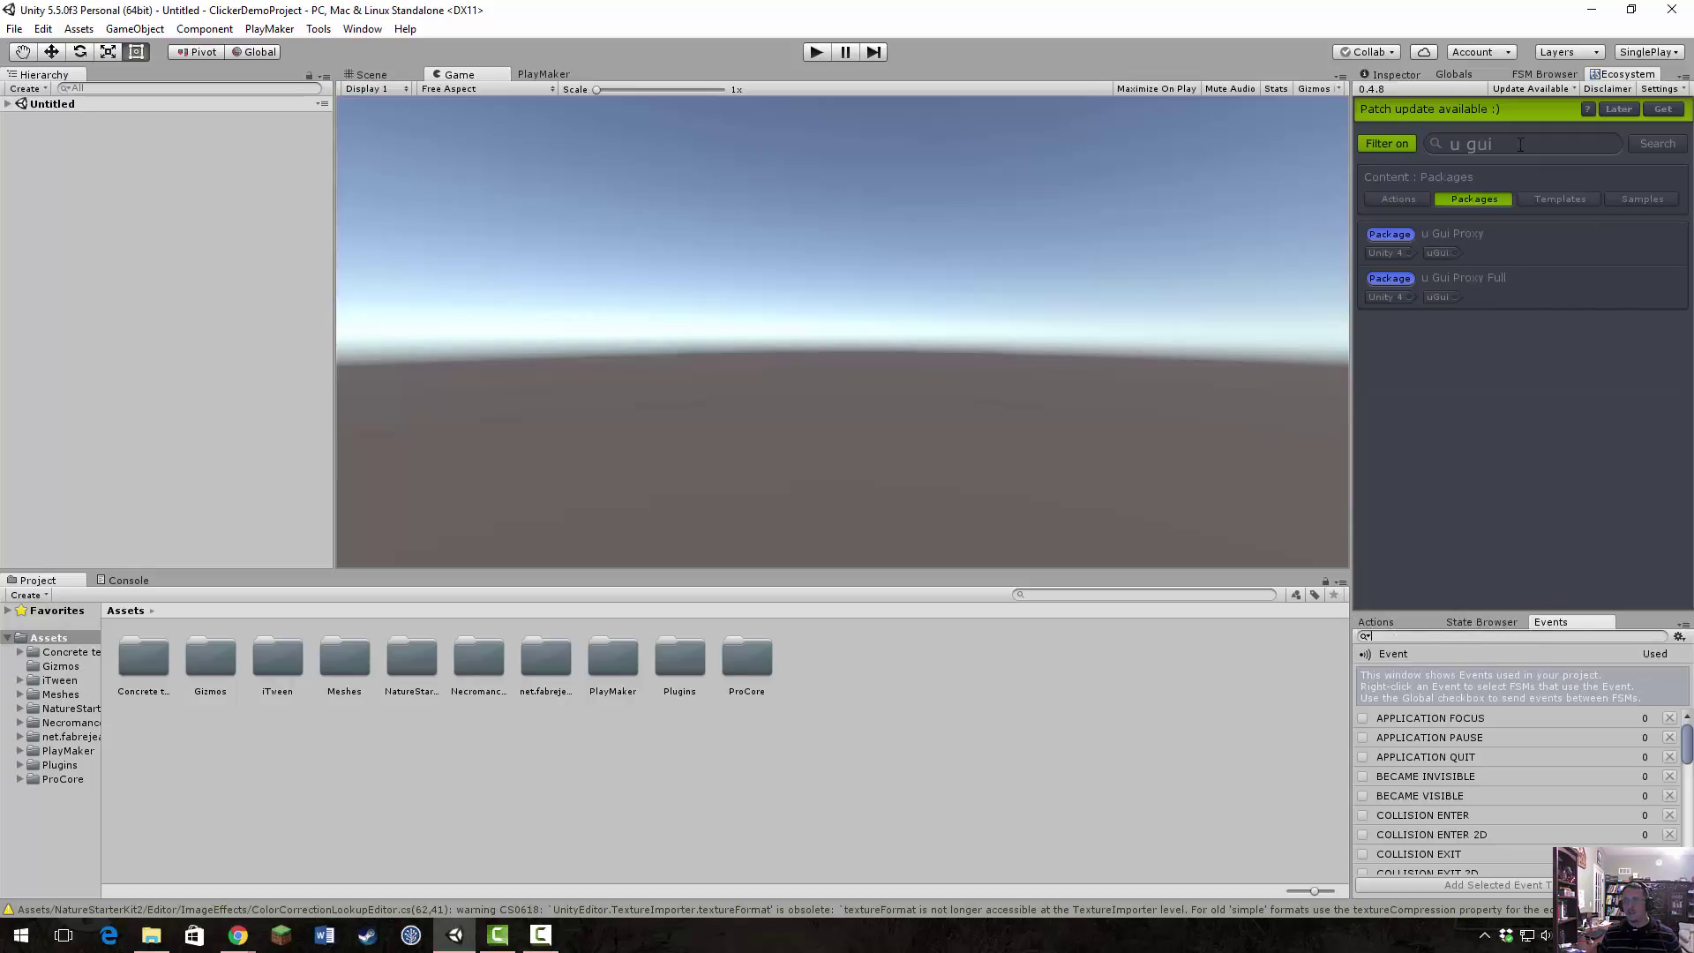
{"action": "left_click", "coordinate": [1457, 76]}
{"action": "left_click", "coordinate": [1533, 74]}
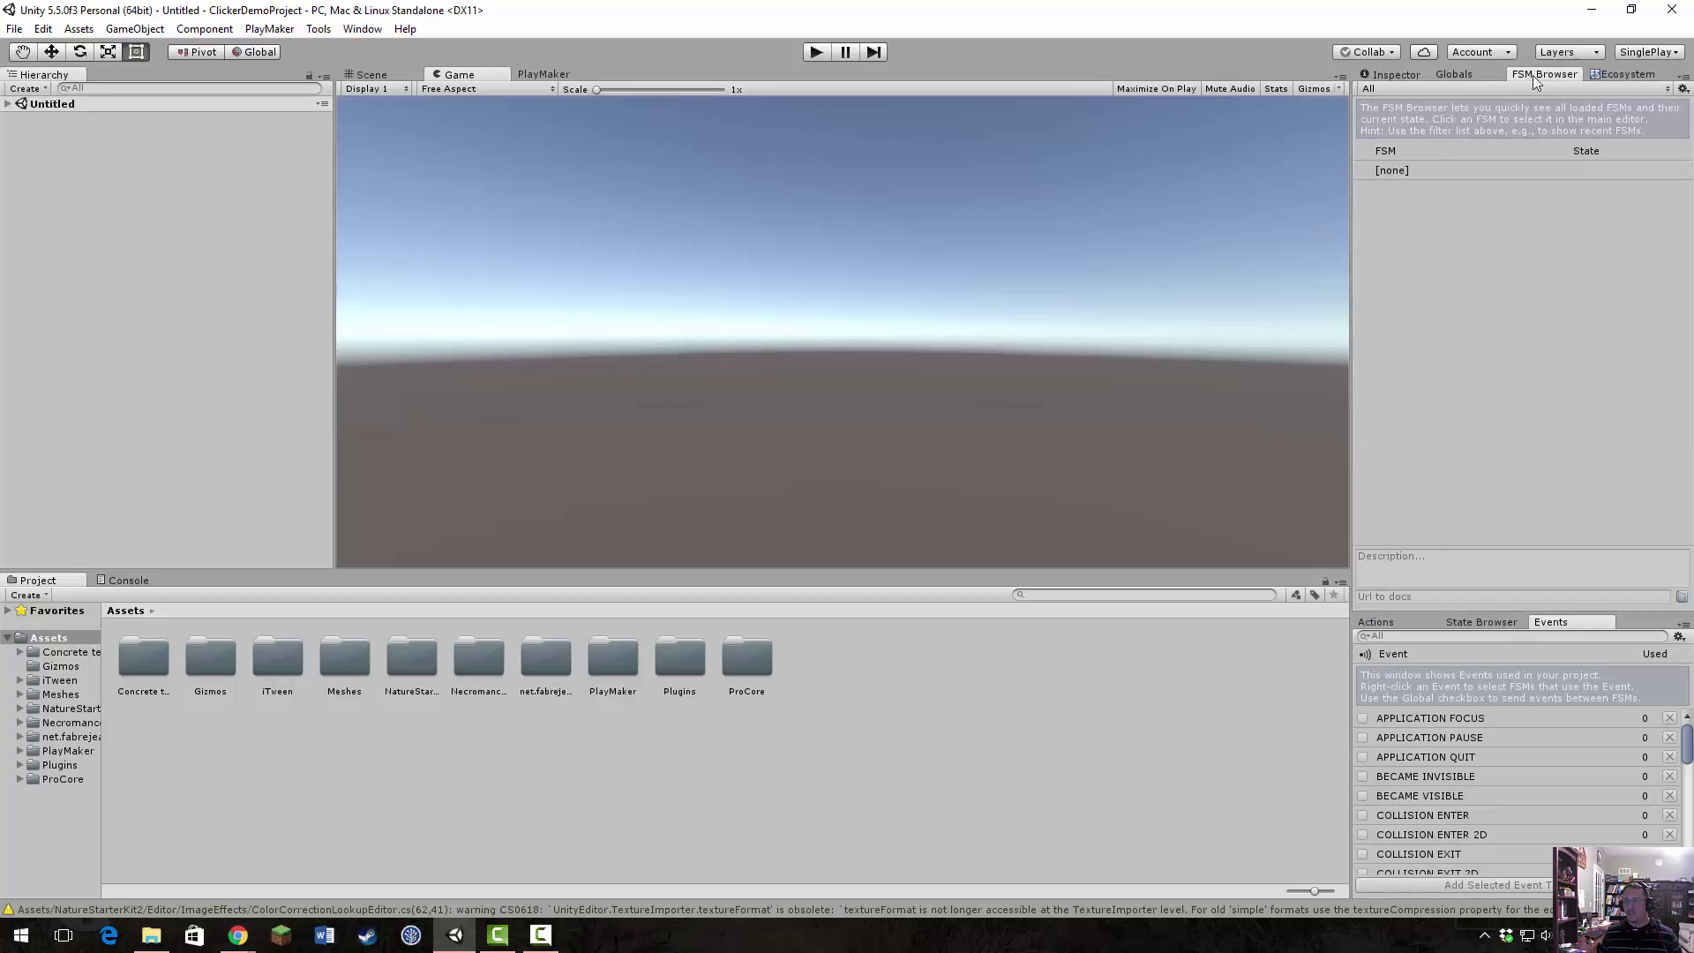
{"action": "left_click", "coordinate": [1629, 74]}
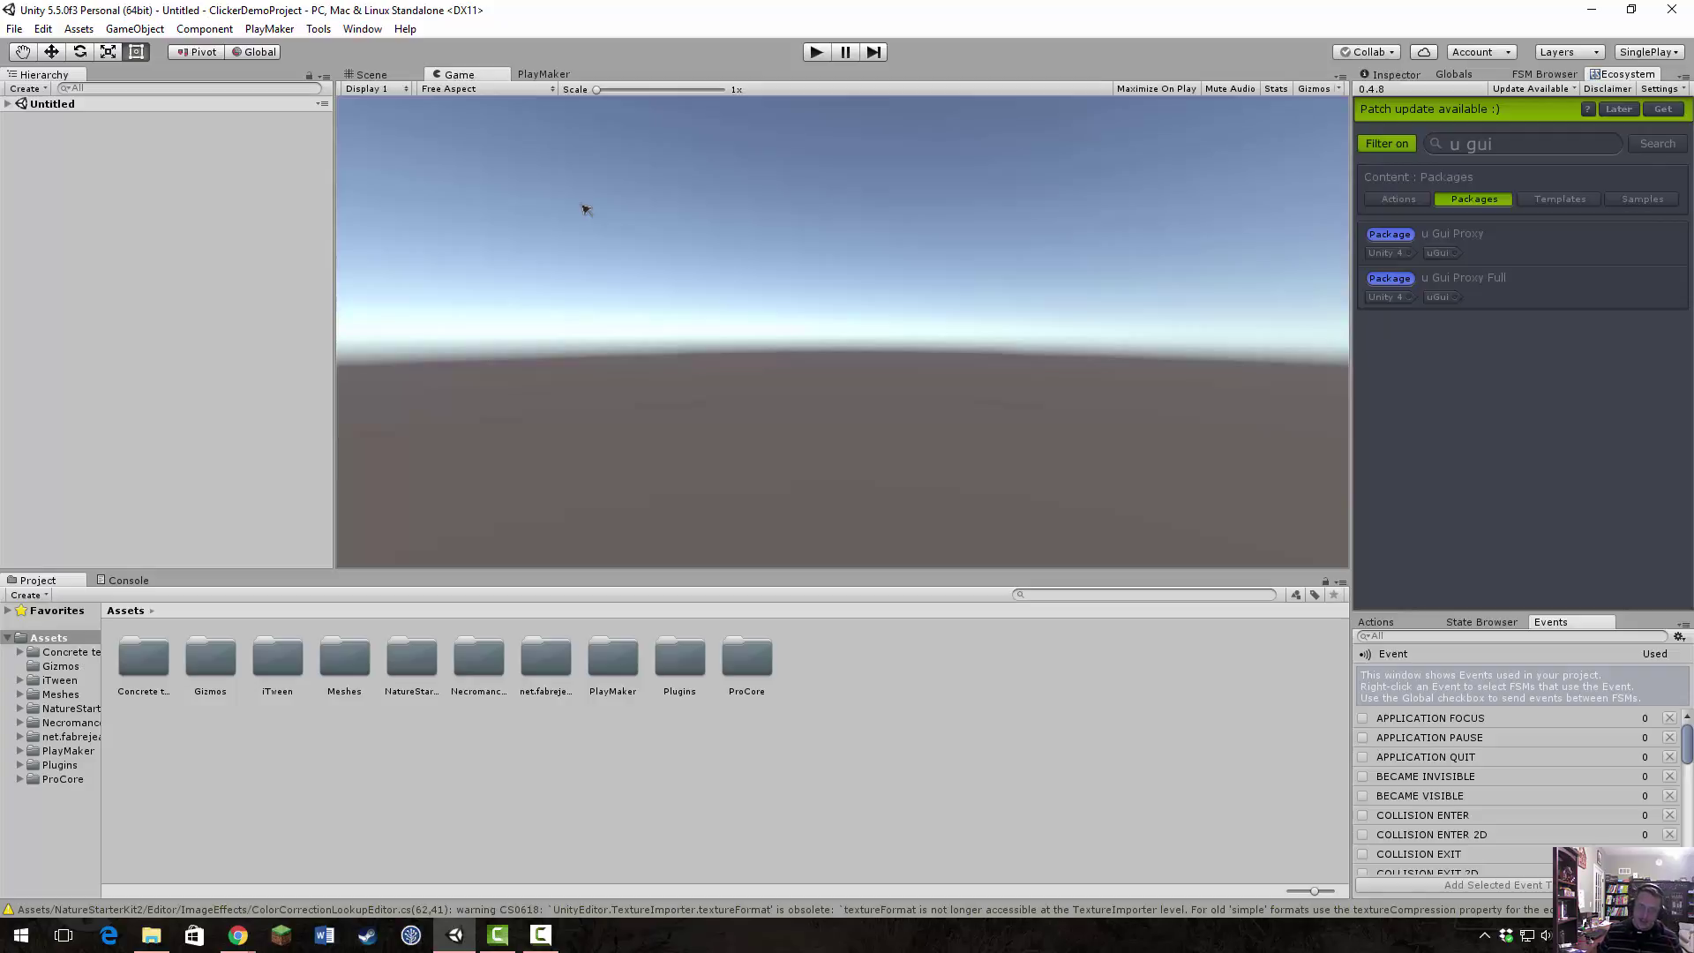
Look at the list of available PlayMaker editor windows.
{"action": "left_click", "coordinate": [270, 29]}
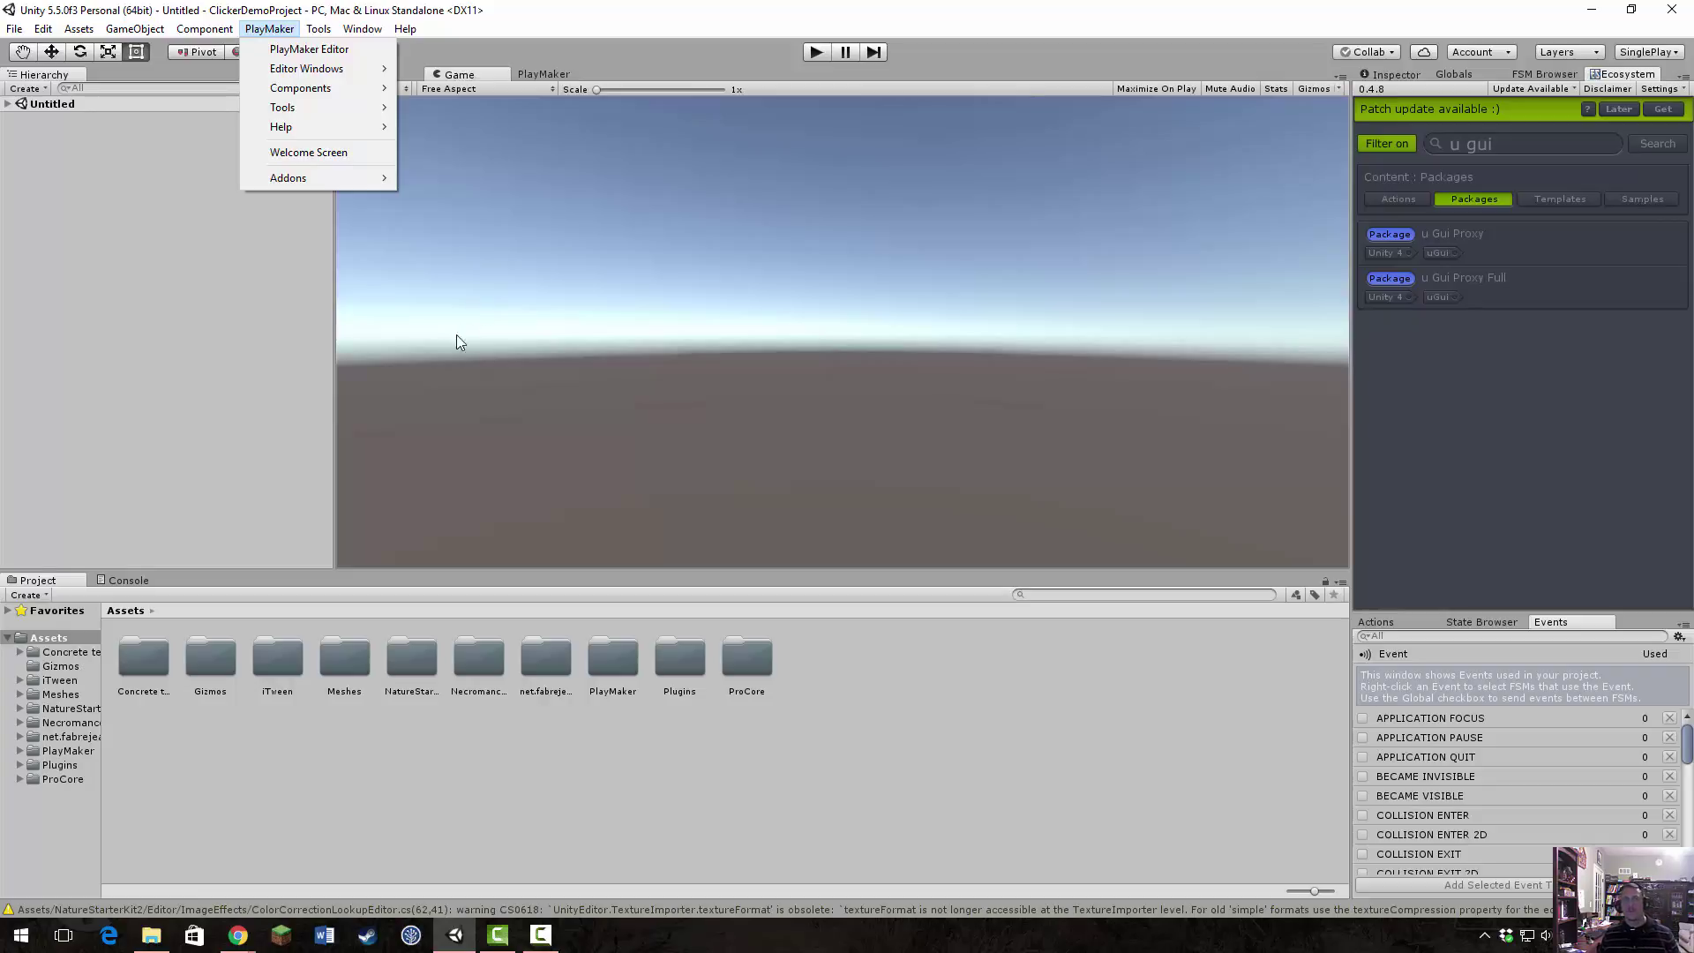
{"action": "mouse_move", "coordinate": [321, 67]}
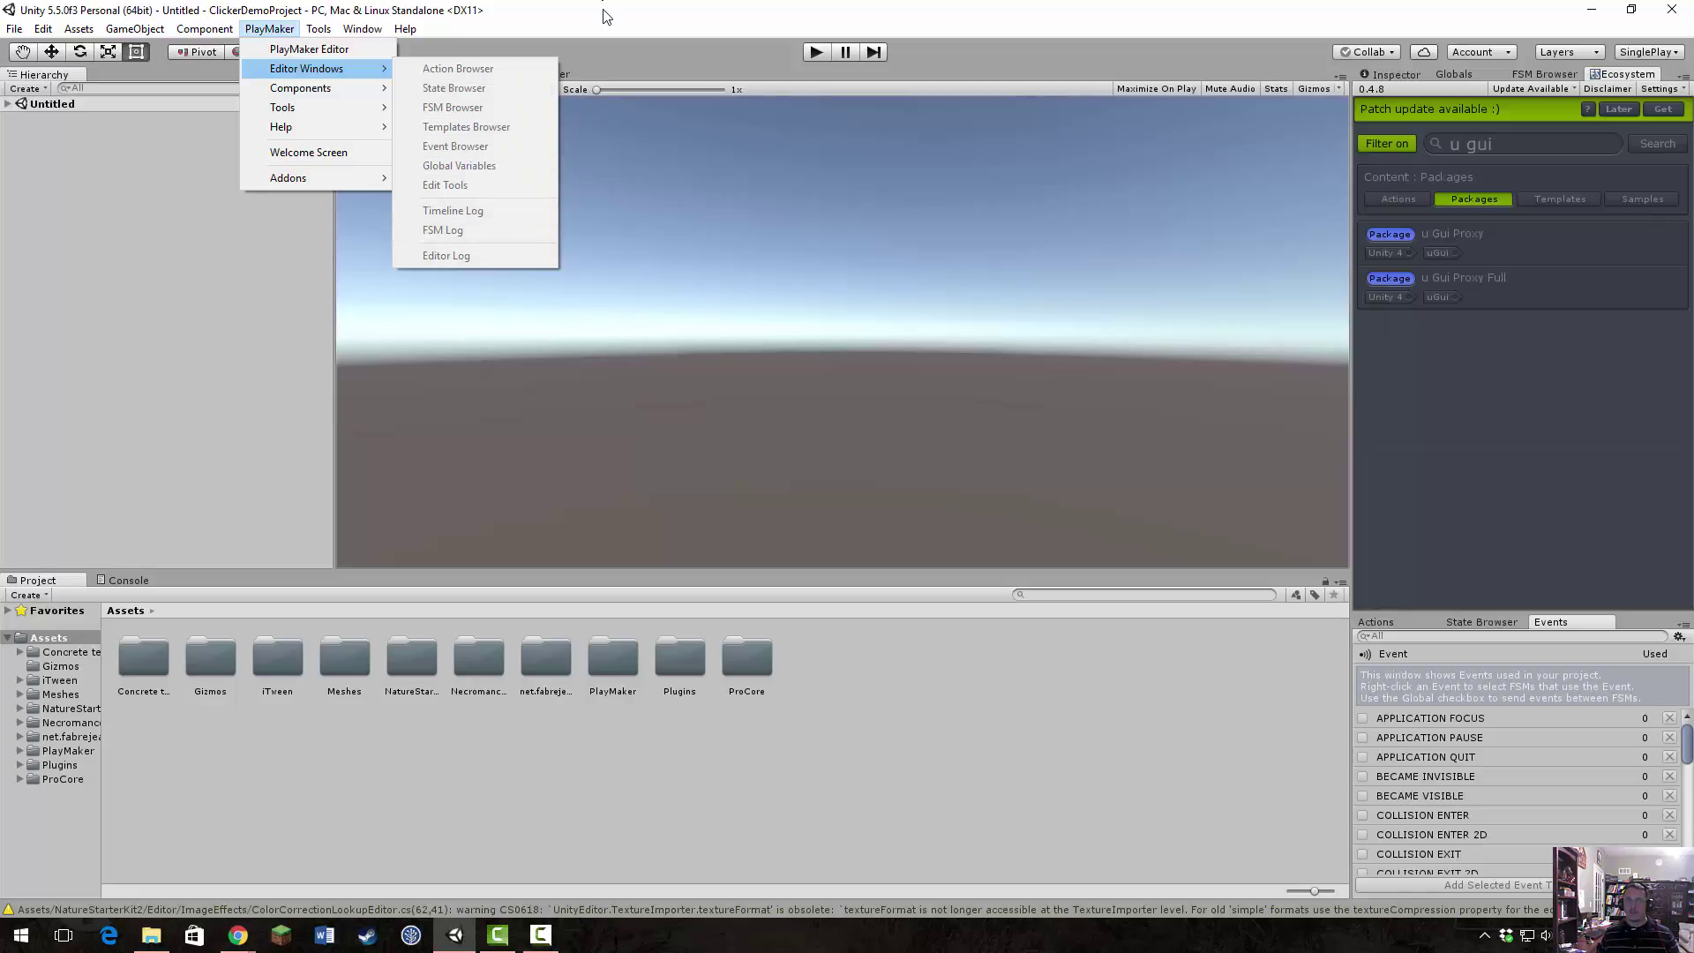
{"action": "left_click", "coordinate": [532, 368]}
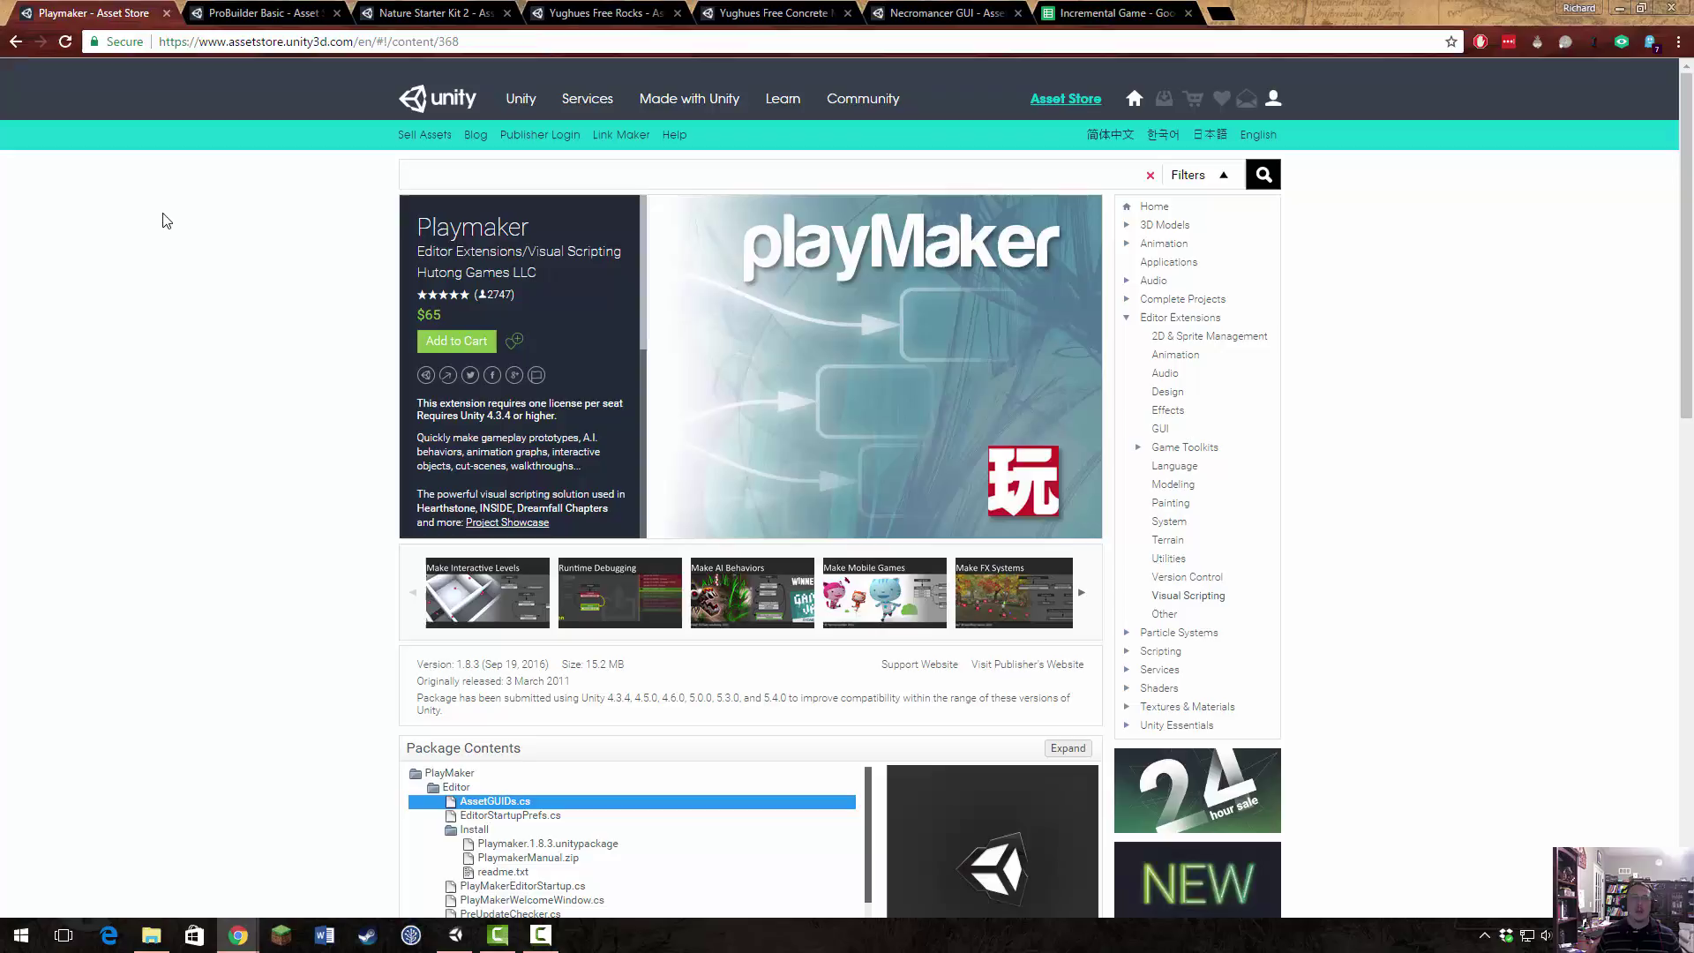
Review the ProBuilder Basic, Nature Starter Kit 2, Yughues Free Rocks, Yughues Free Concrete Materials and Necromancer GUI store pages, and view the Incremental Game spreadsheet.
{"action": "left_click", "coordinate": [255, 14]}
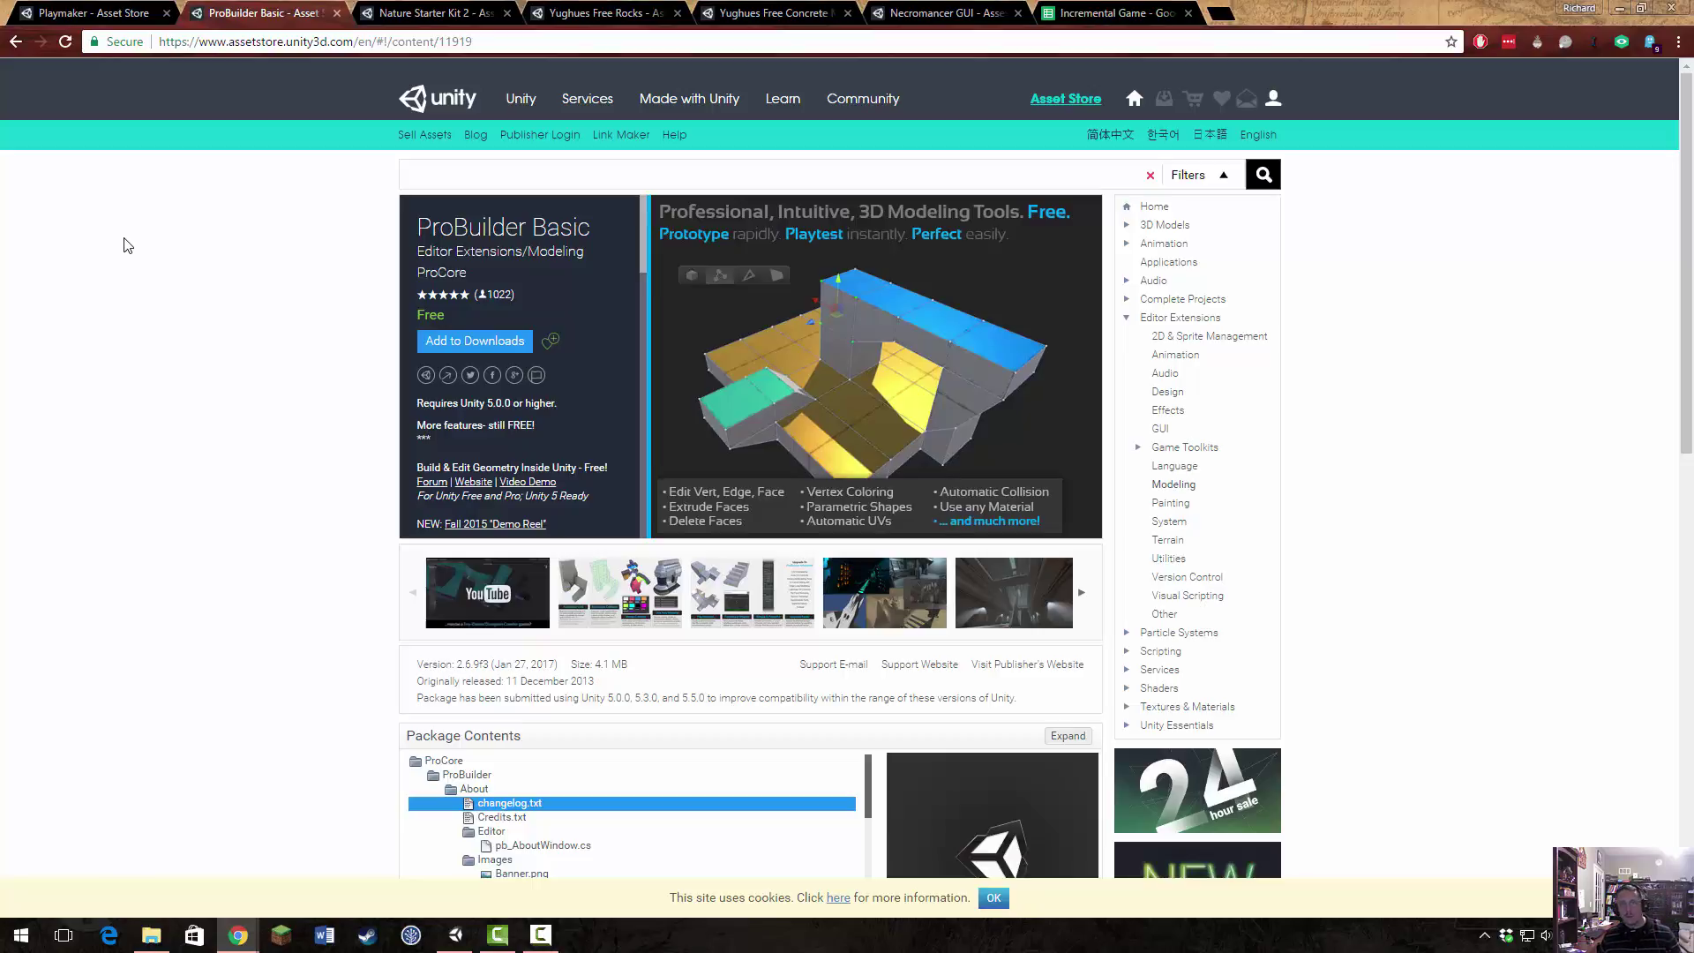
{"action": "mouse_move", "coordinate": [415, 257]}
{"action": "left_mouse_down"}
{"action": "mouse_move", "coordinate": [575, 254]}
{"action": "mouse_move", "coordinate": [416, 258]}
{"action": "left_mouse_up"}
{"action": "left_click", "coordinate": [573, 215]}
{"action": "left_click", "coordinate": [793, 357]}
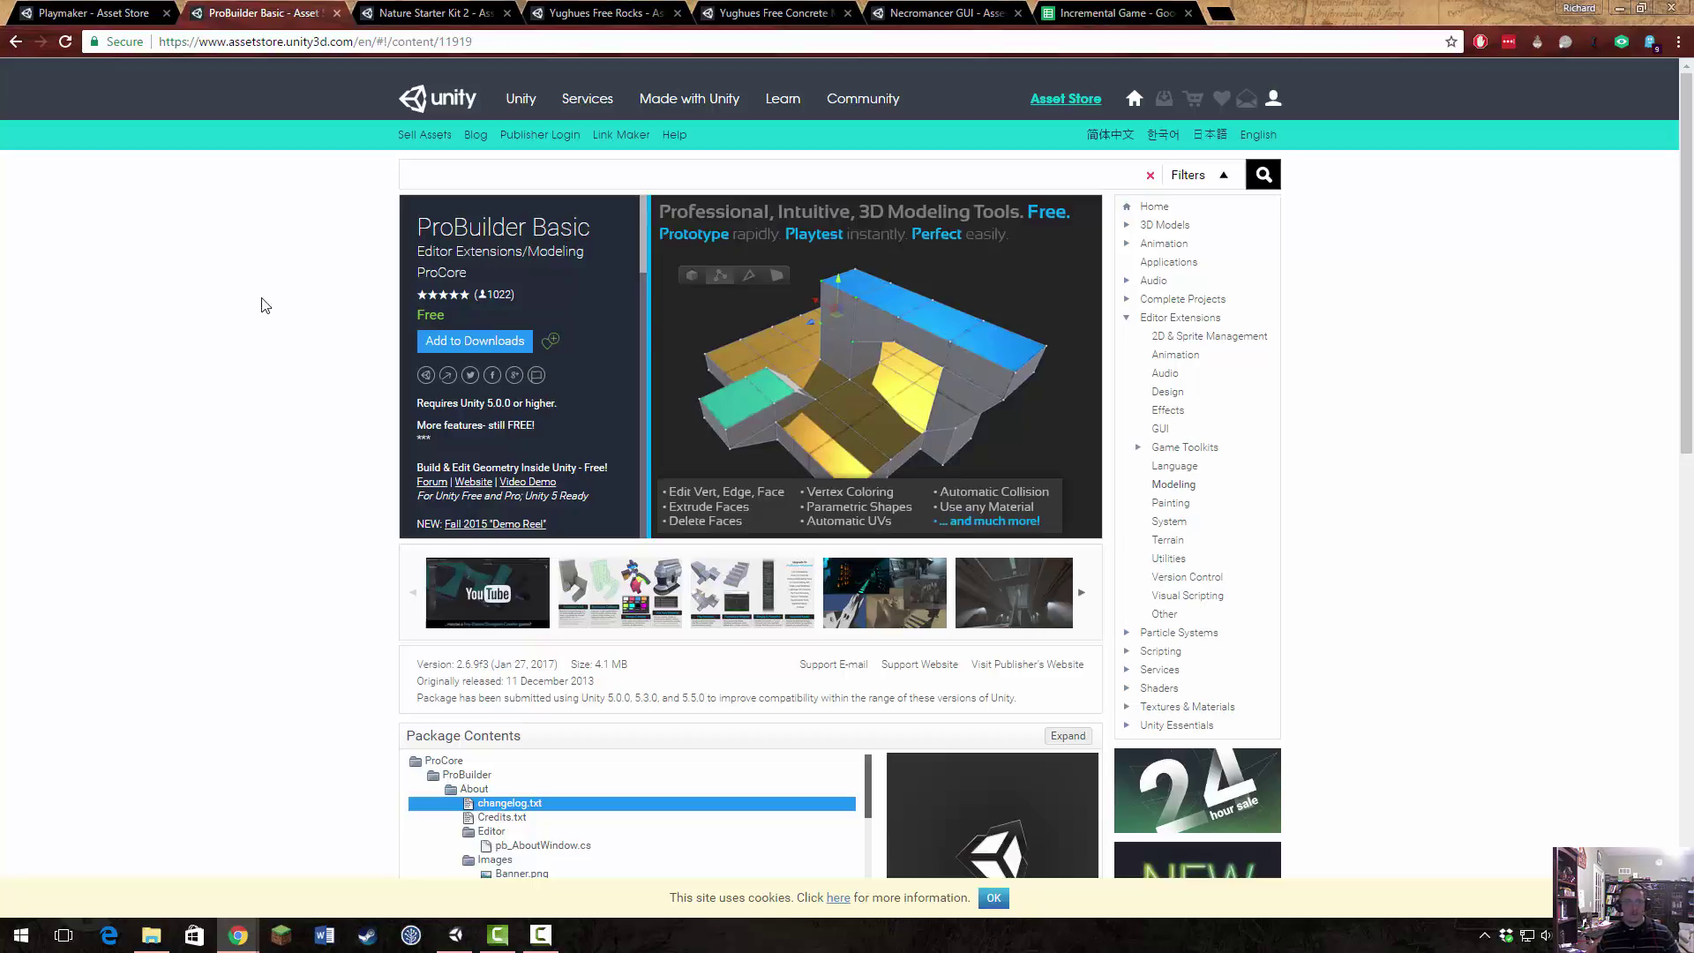
{"action": "key", "text": "ctrl+Tab"}
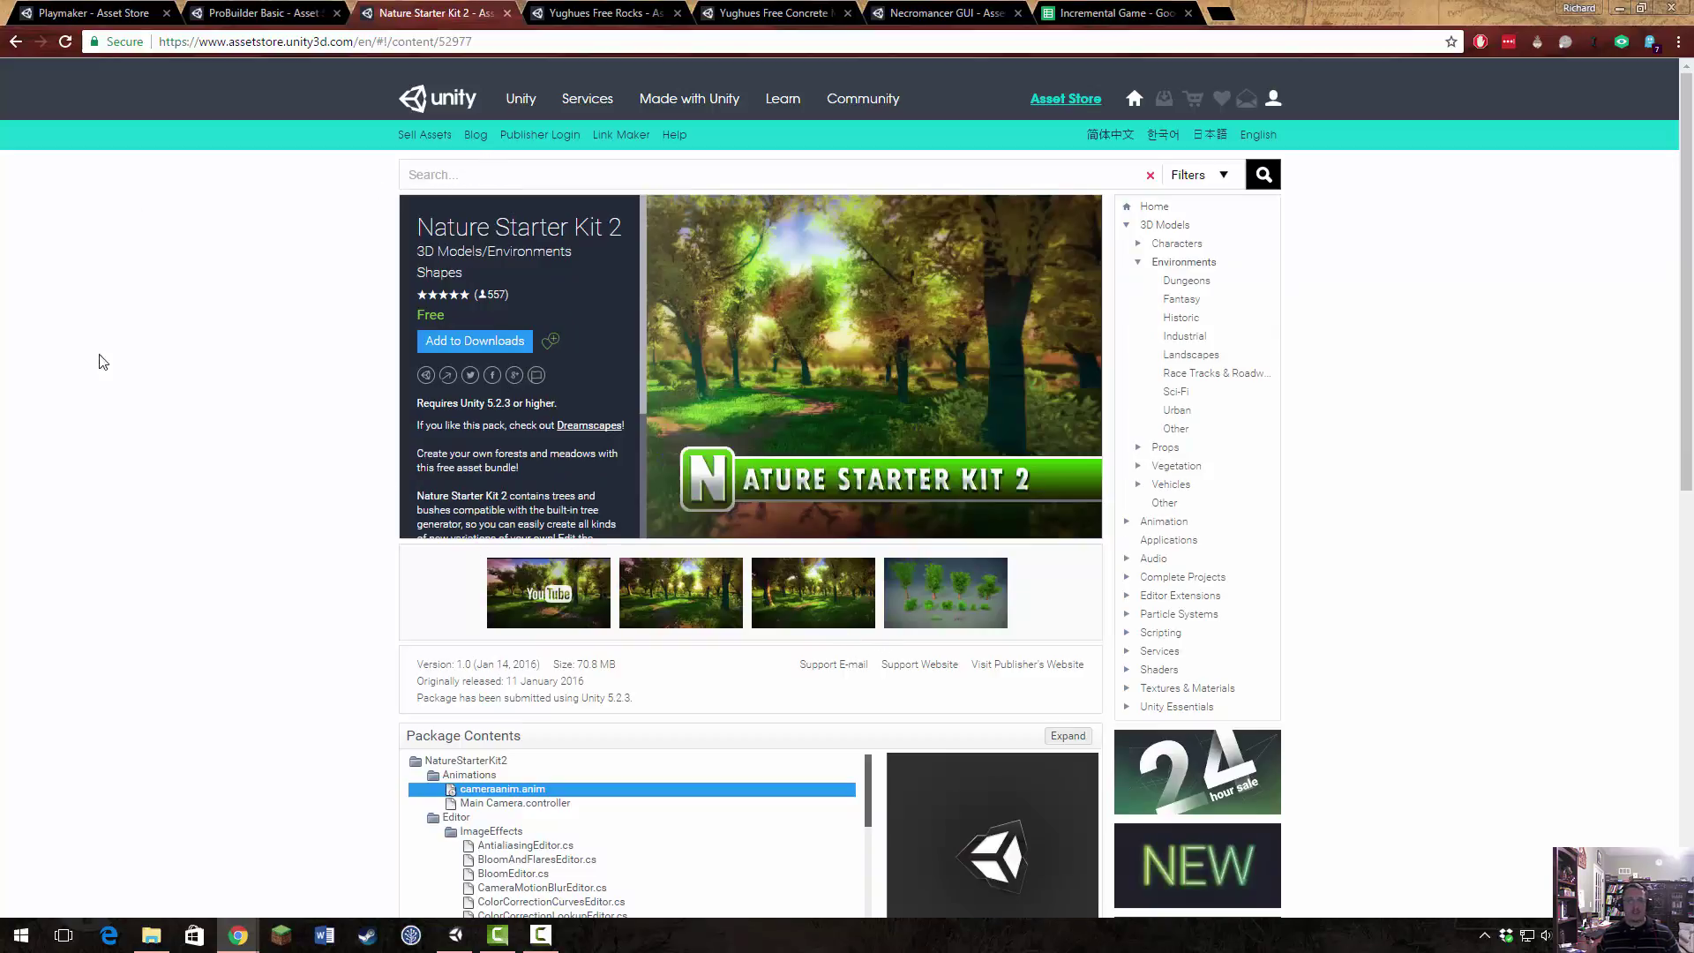
{"action": "left_click", "coordinate": [574, 12]}
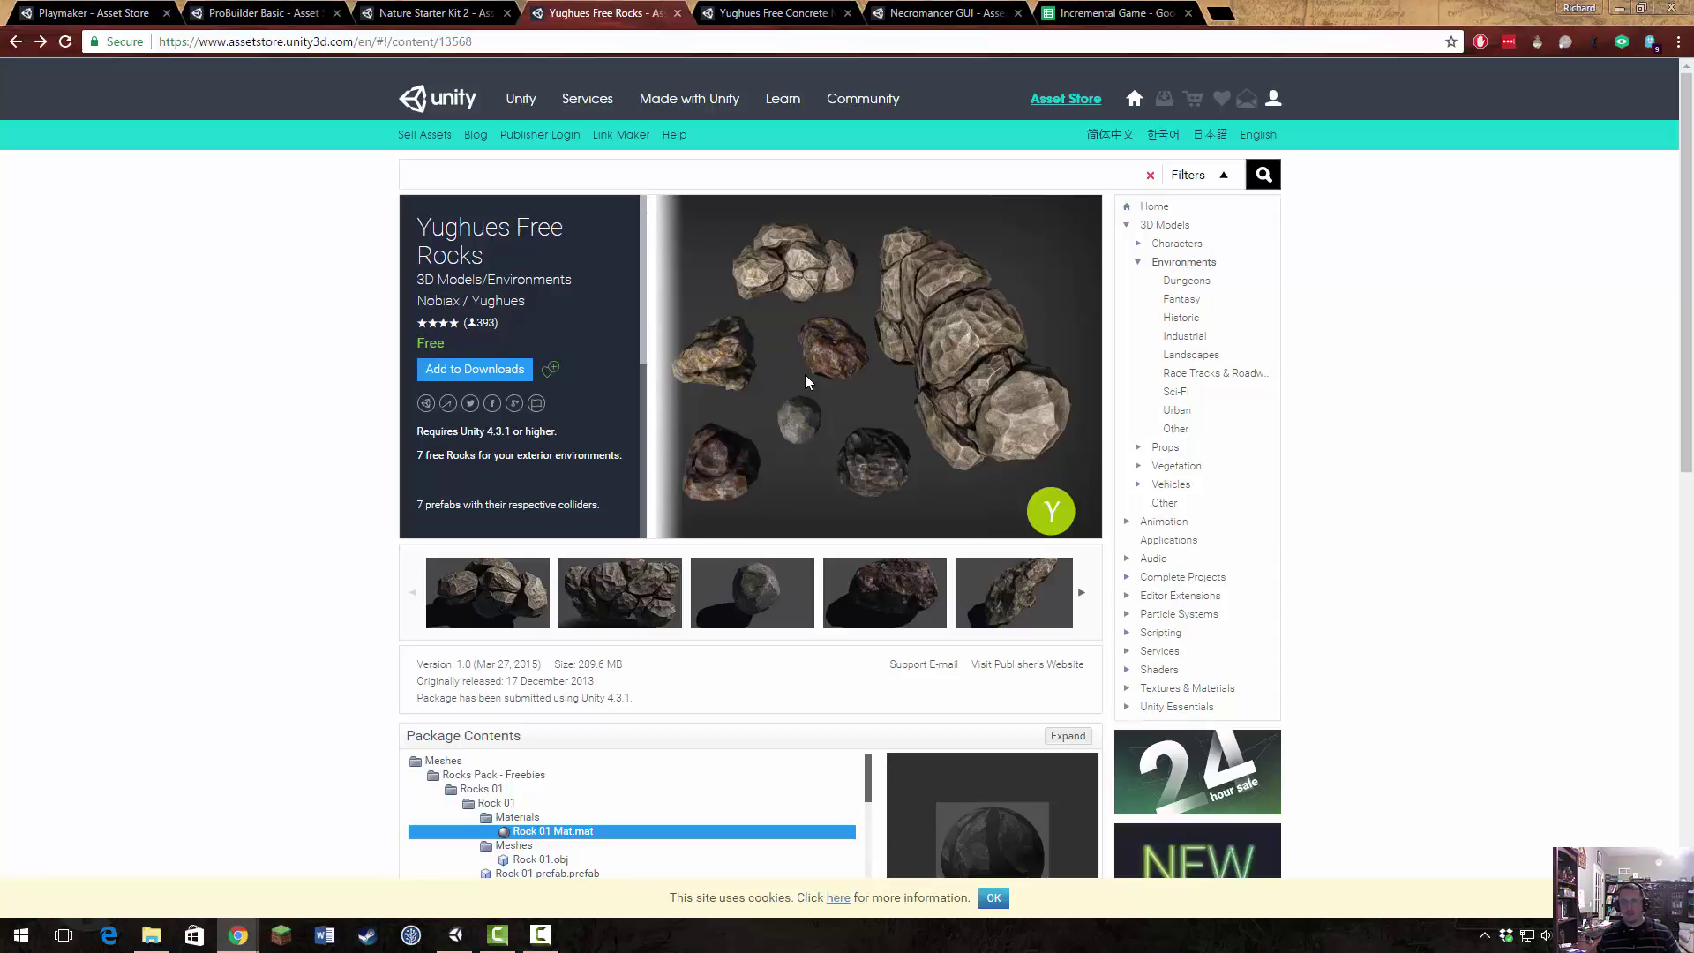
{"action": "left_click", "coordinate": [788, 18]}
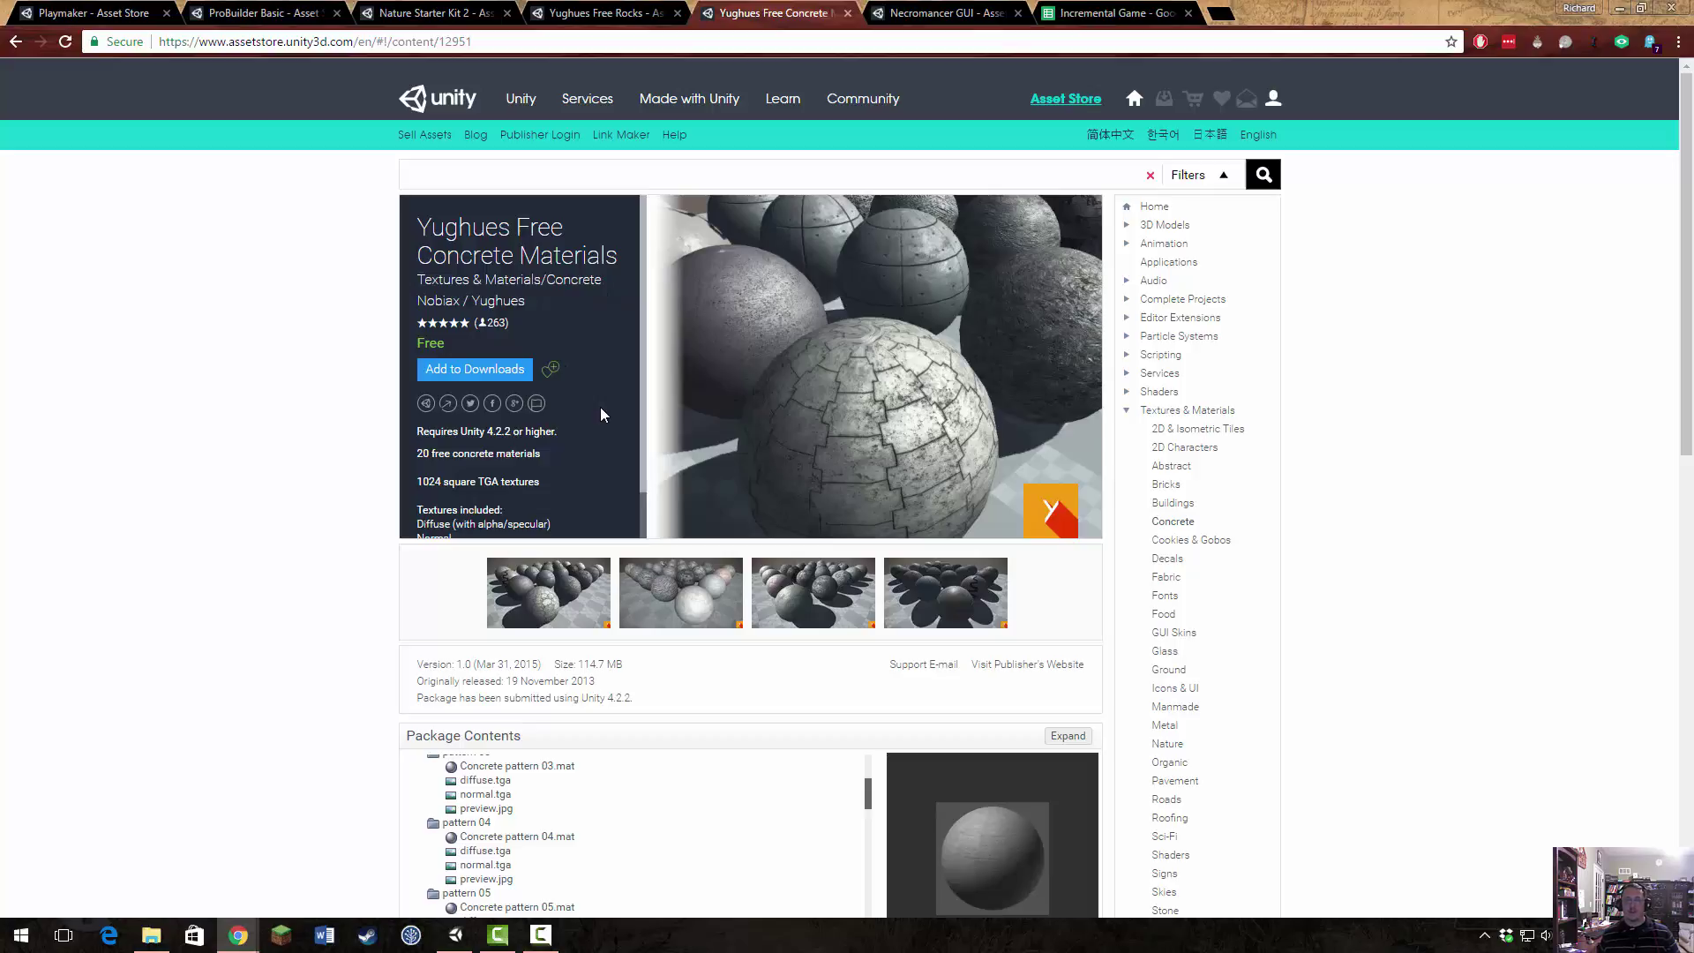
{"action": "left_click", "coordinate": [912, 16]}
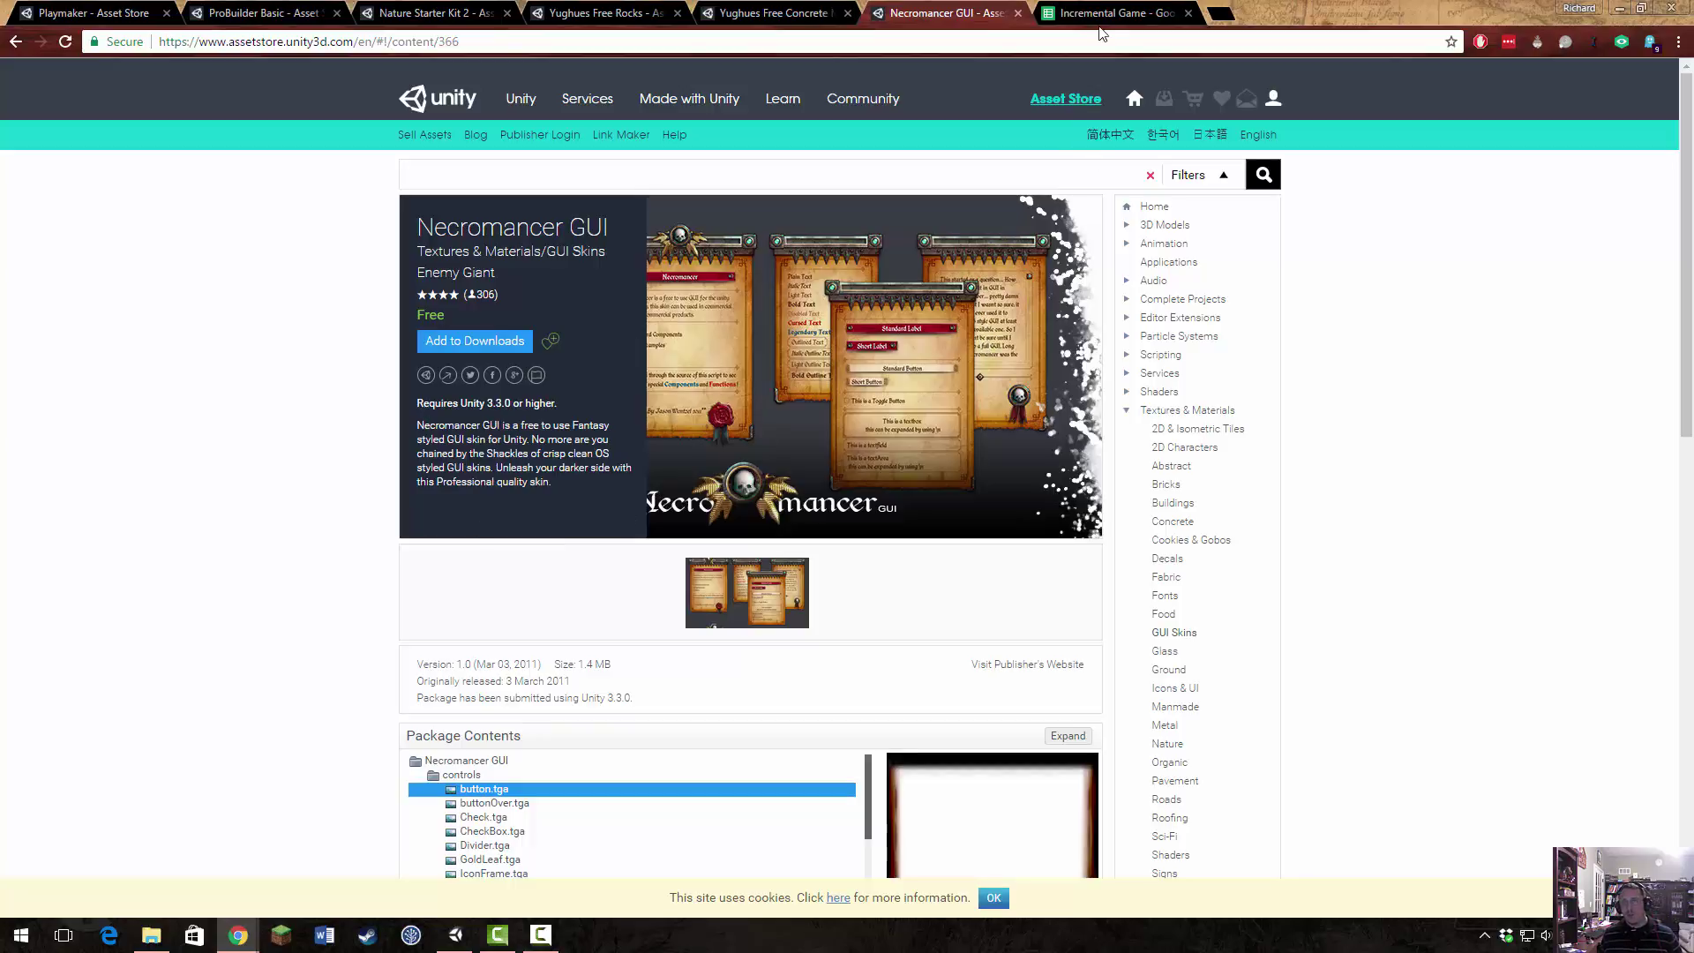
{"action": "left_click", "coordinate": [1107, 14]}
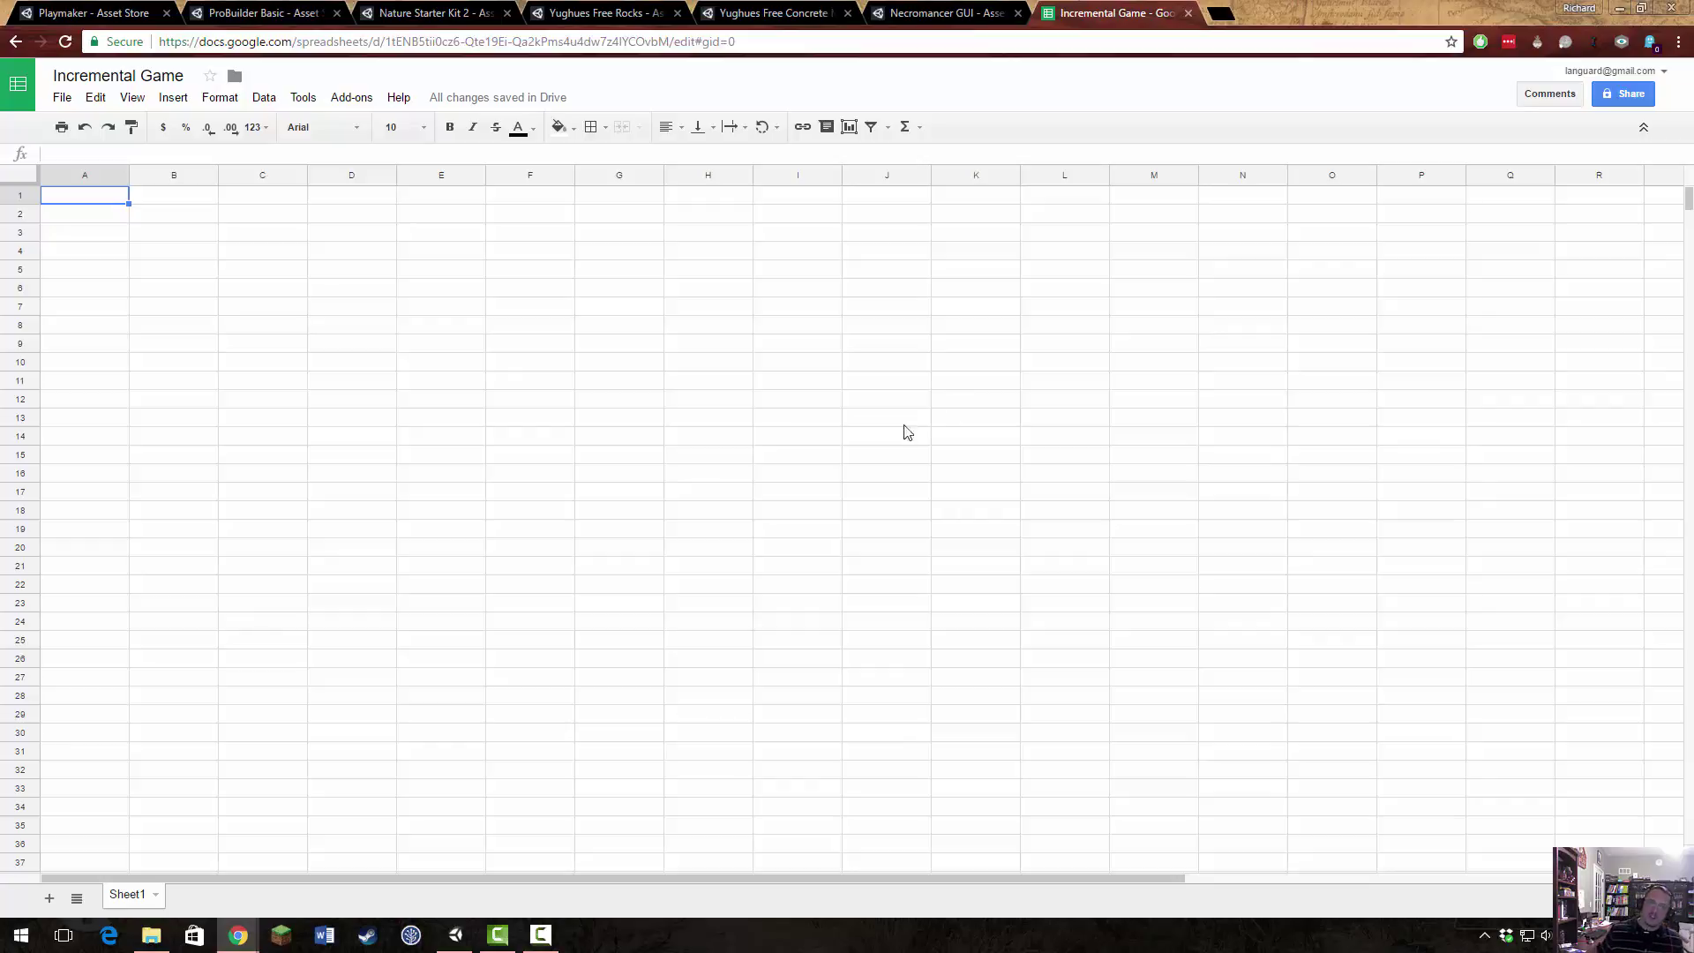
Switch to Unity and examine the u Gui Proxy packages in the Ecosystem browser and PlayMaker's add-on options.
{"action": "left_click", "coordinate": [453, 935]}
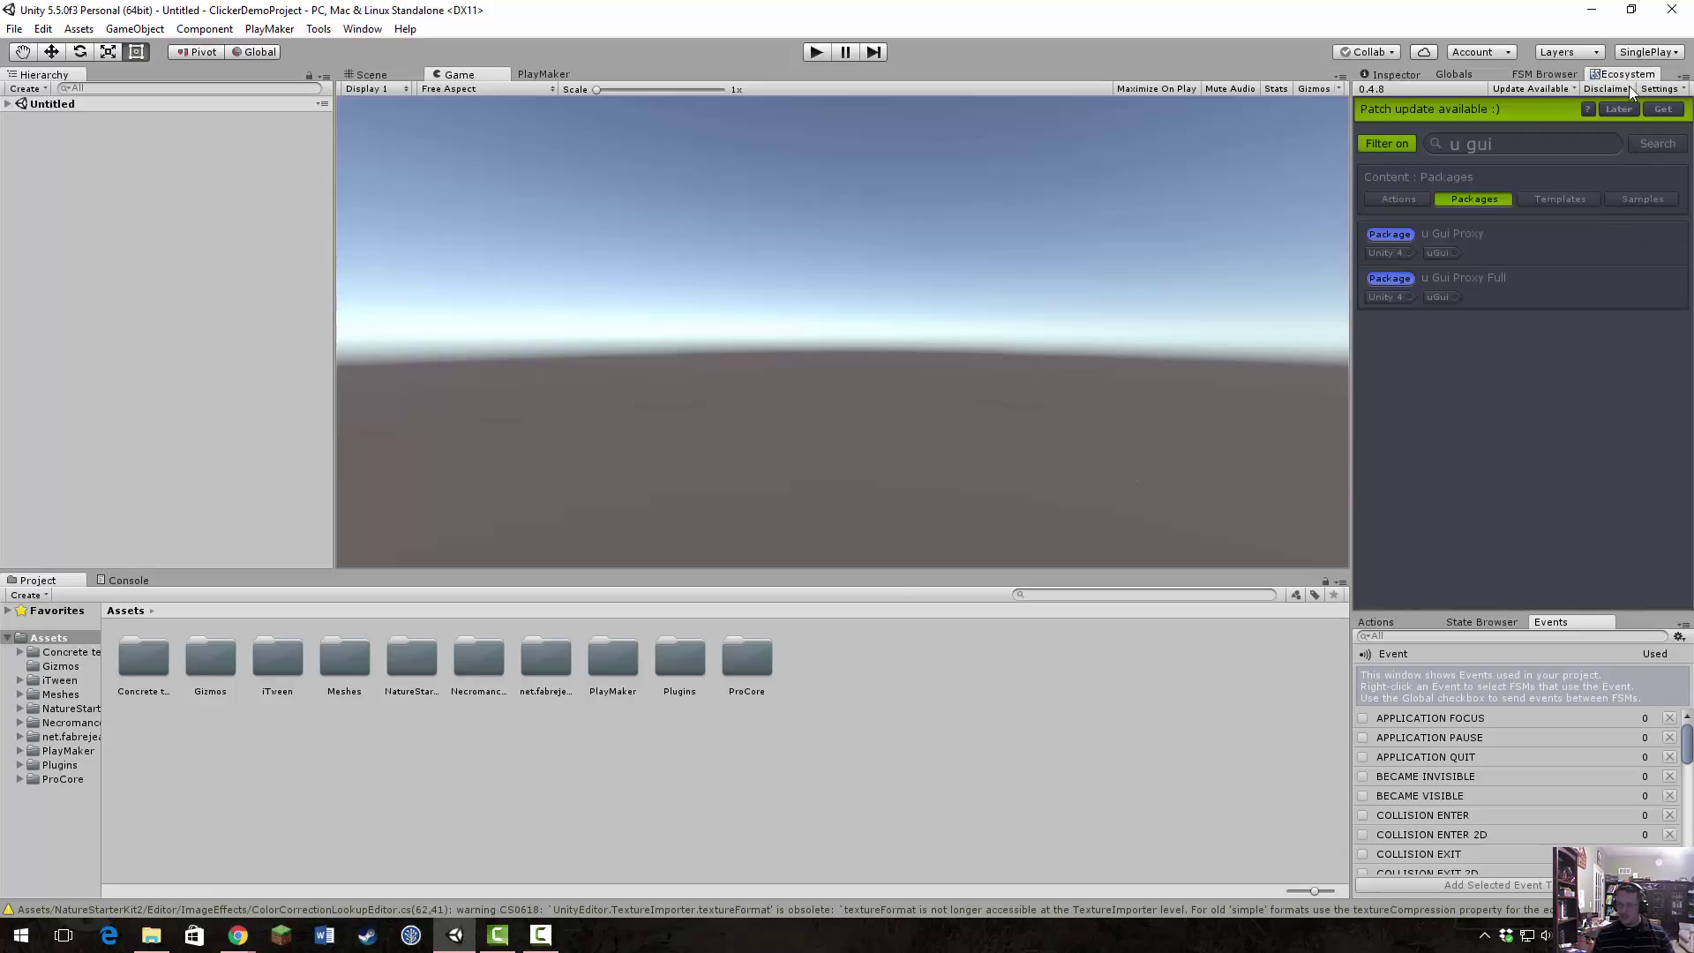
{"action": "left_click", "coordinate": [1577, 144]}
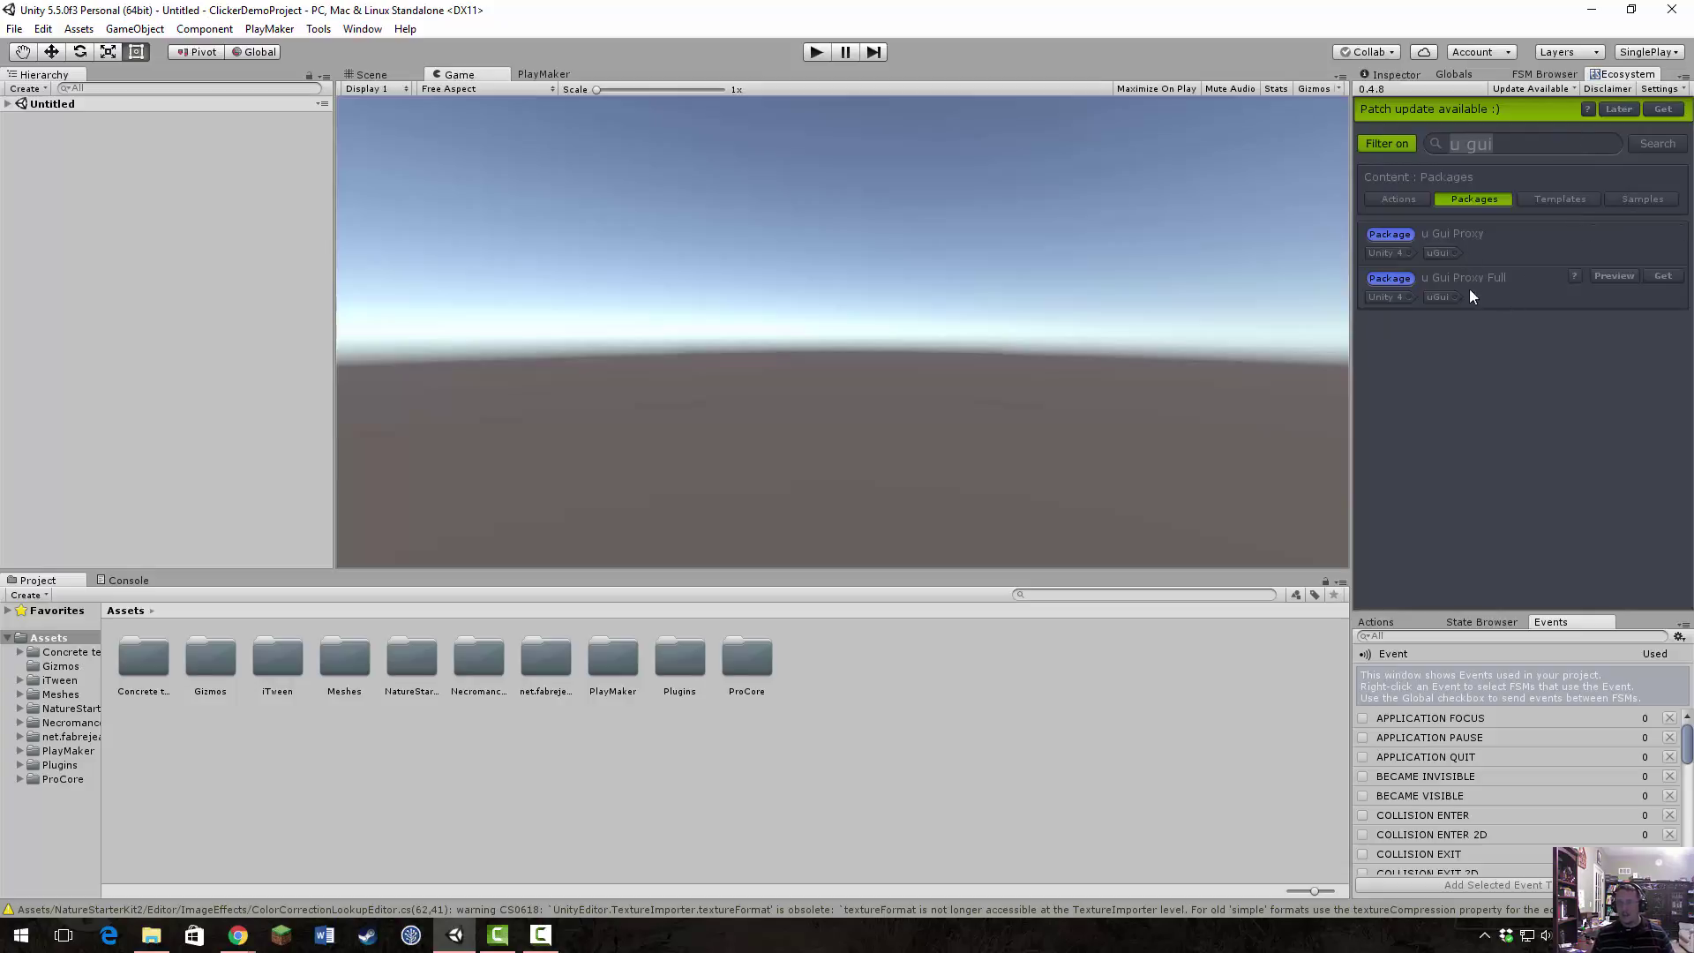
{"action": "mouse_move", "coordinate": [1494, 287]}
{"action": "left_click", "coordinate": [282, 29]}
{"action": "mouse_move", "coordinate": [317, 177]}
{"action": "mouse_move", "coordinate": [426, 183]}
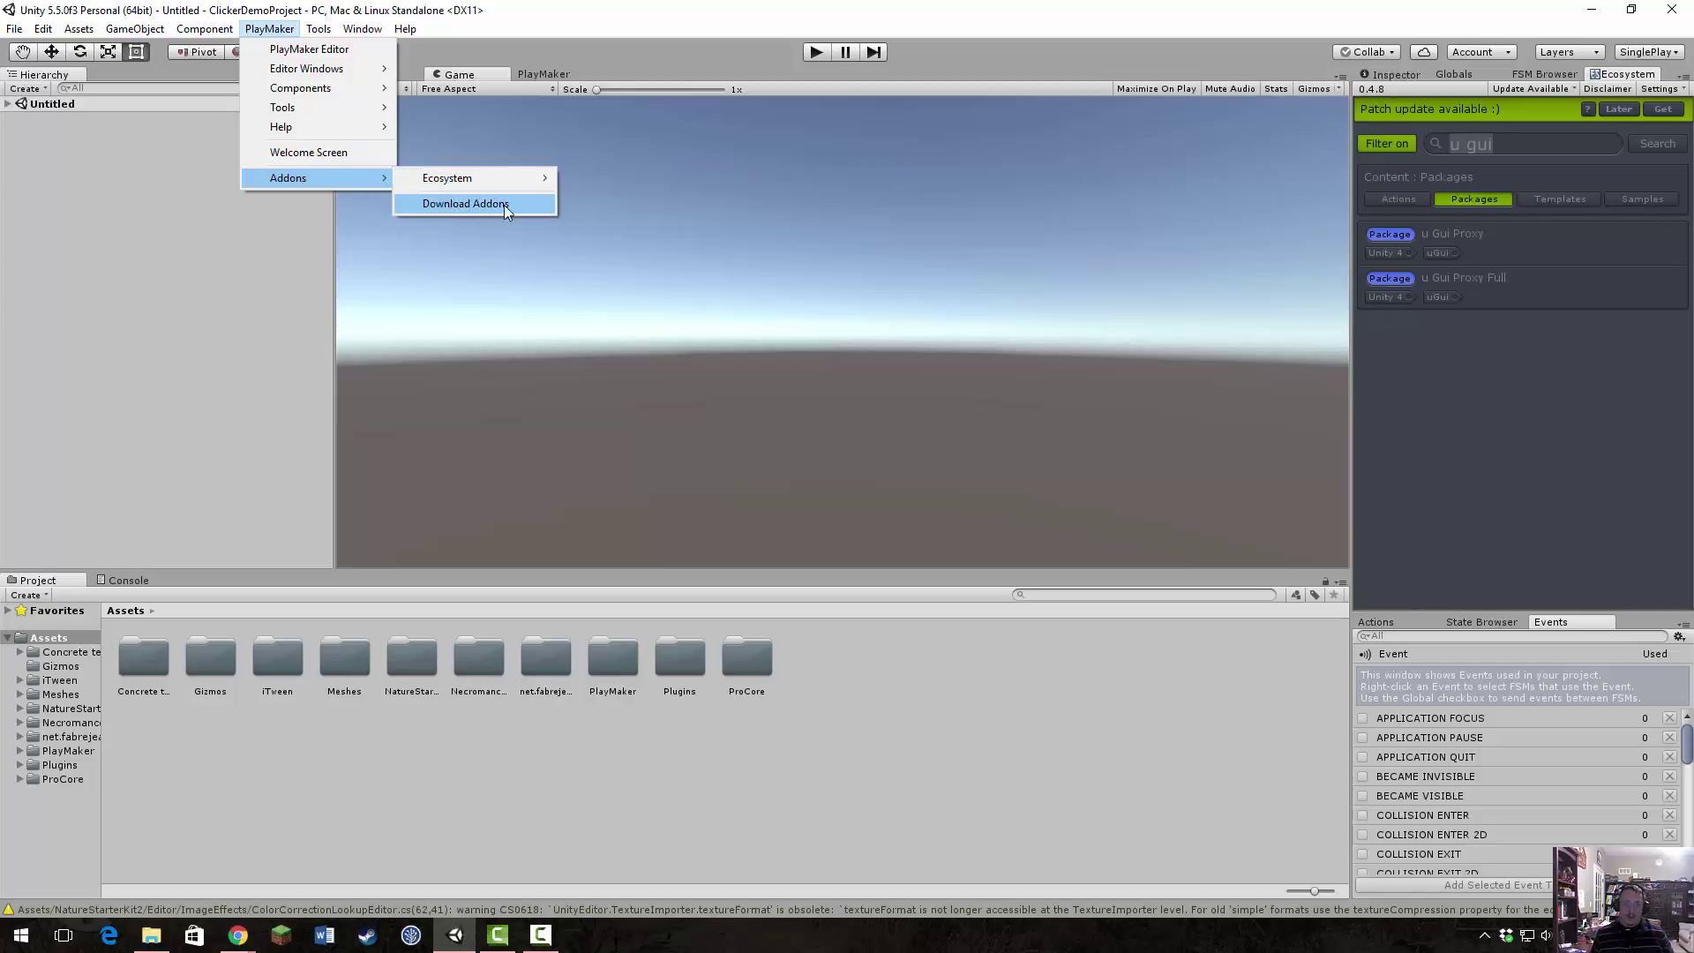
{"action": "mouse_move", "coordinate": [507, 178]}
{"action": "left_click", "coordinate": [1521, 151]}
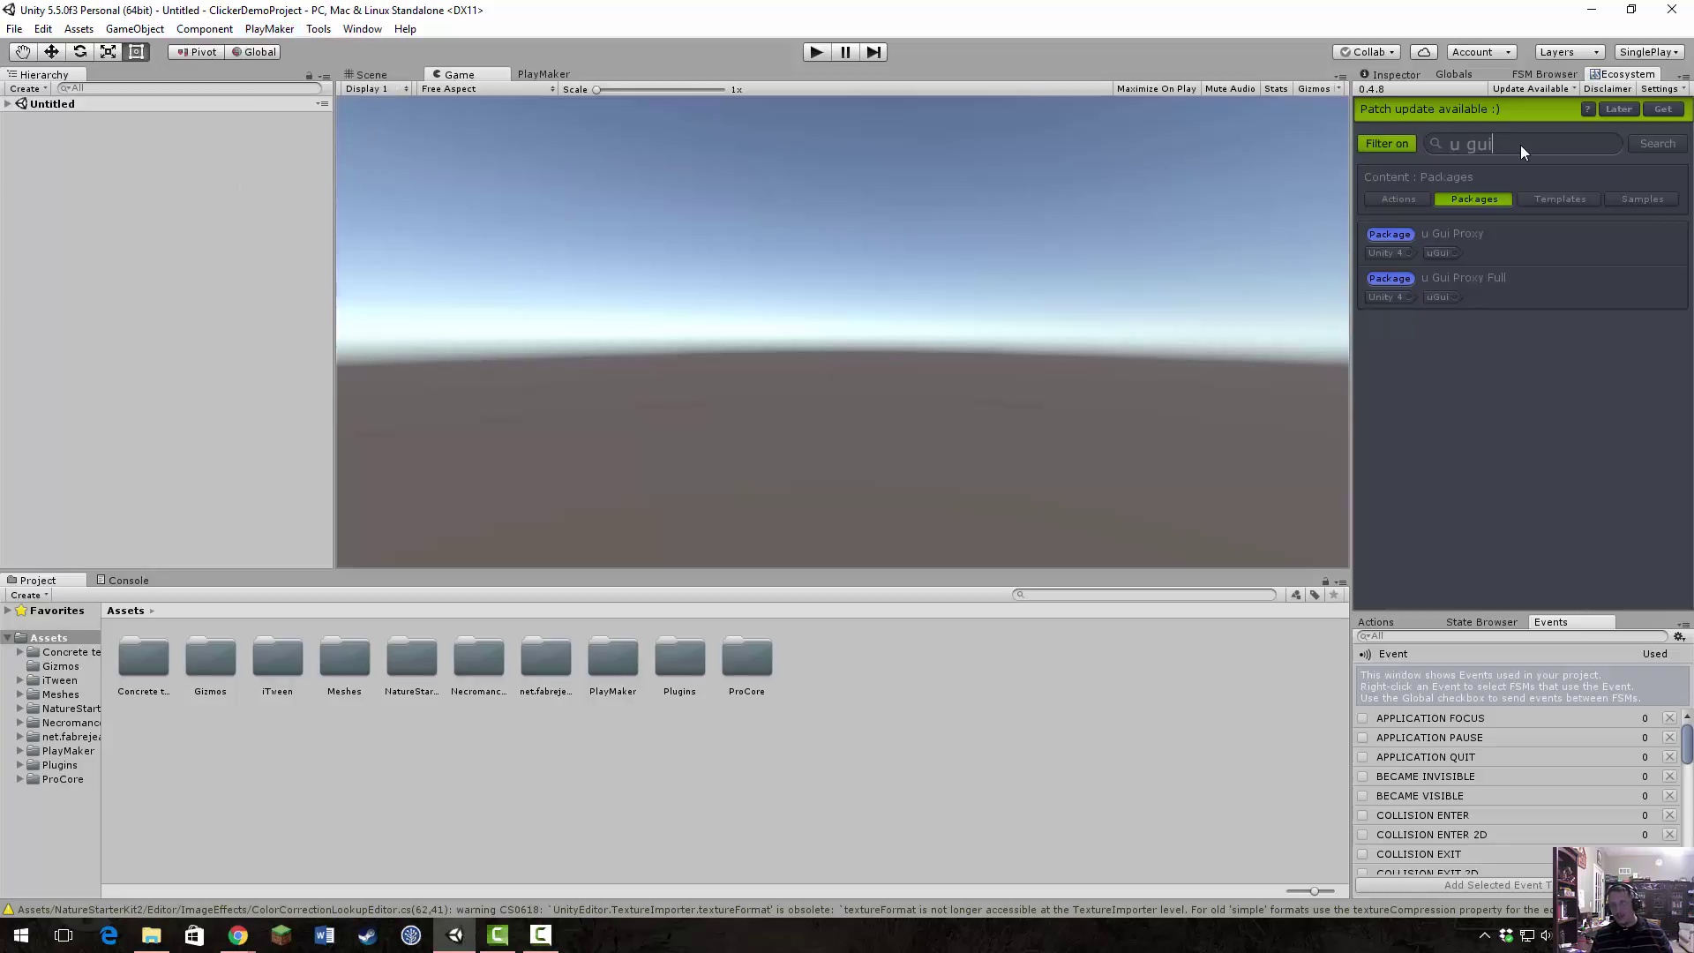
{"action": "left_click", "coordinate": [1401, 147]}
{"action": "left_click", "coordinate": [1394, 147]}
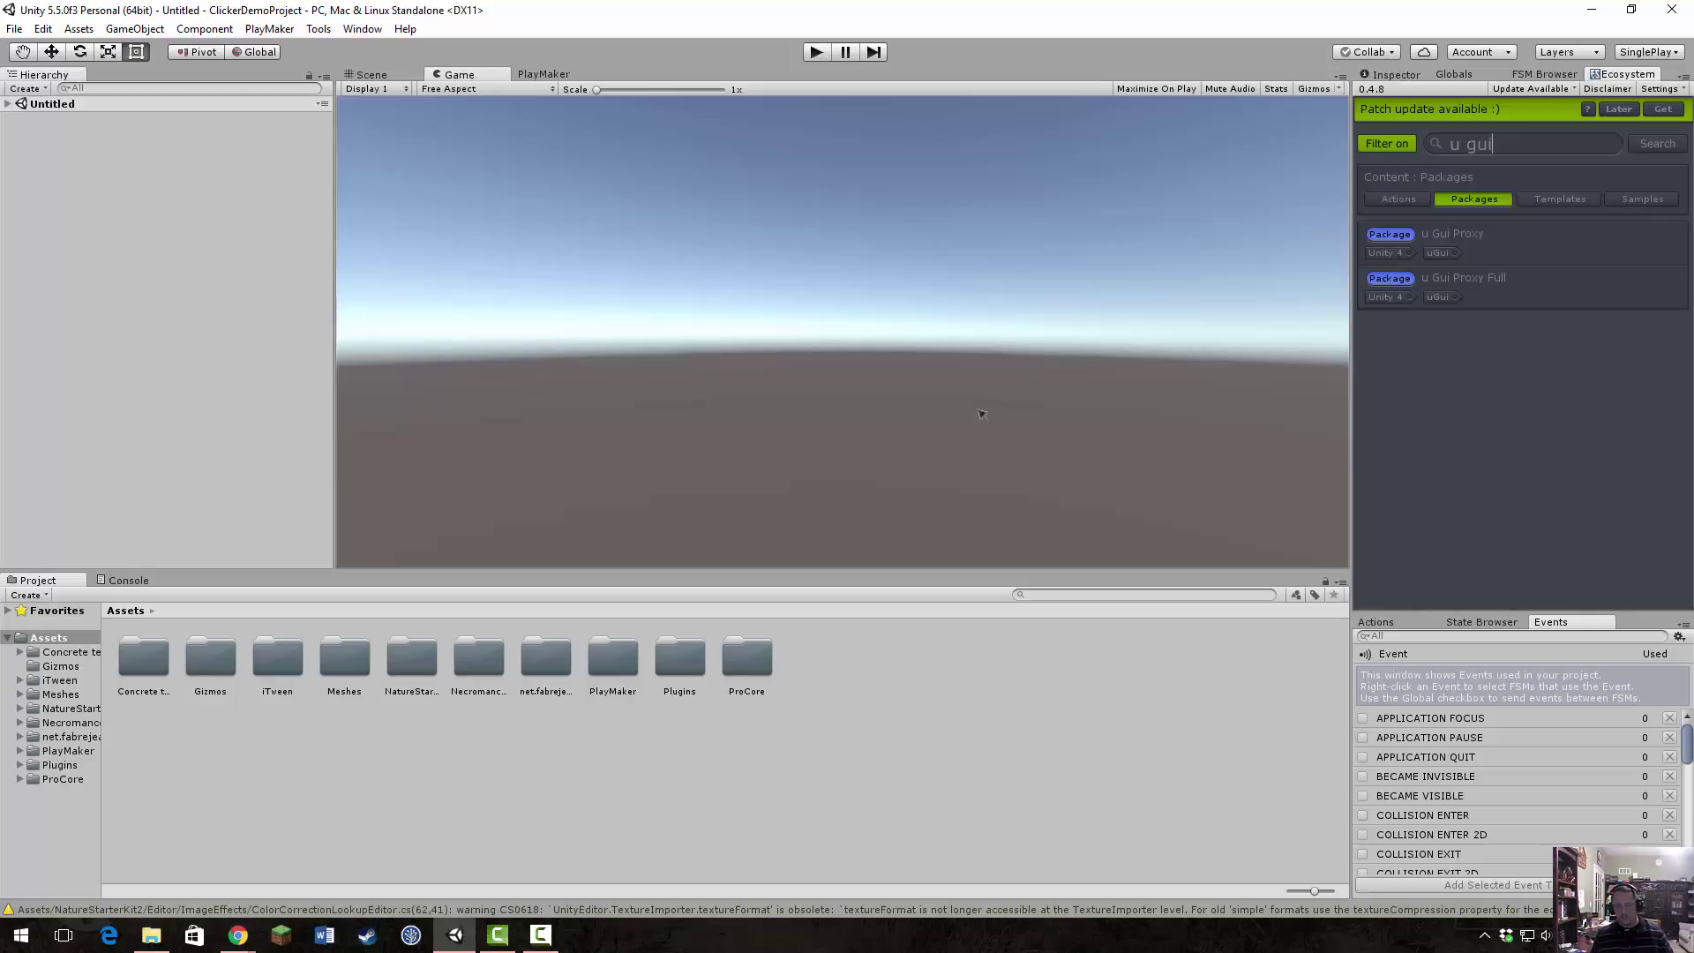
Switch to the Incremental Game spreadsheet in Chrome and rename Sheet1 as "Outline".
{"action": "left_click", "coordinate": [238, 935]}
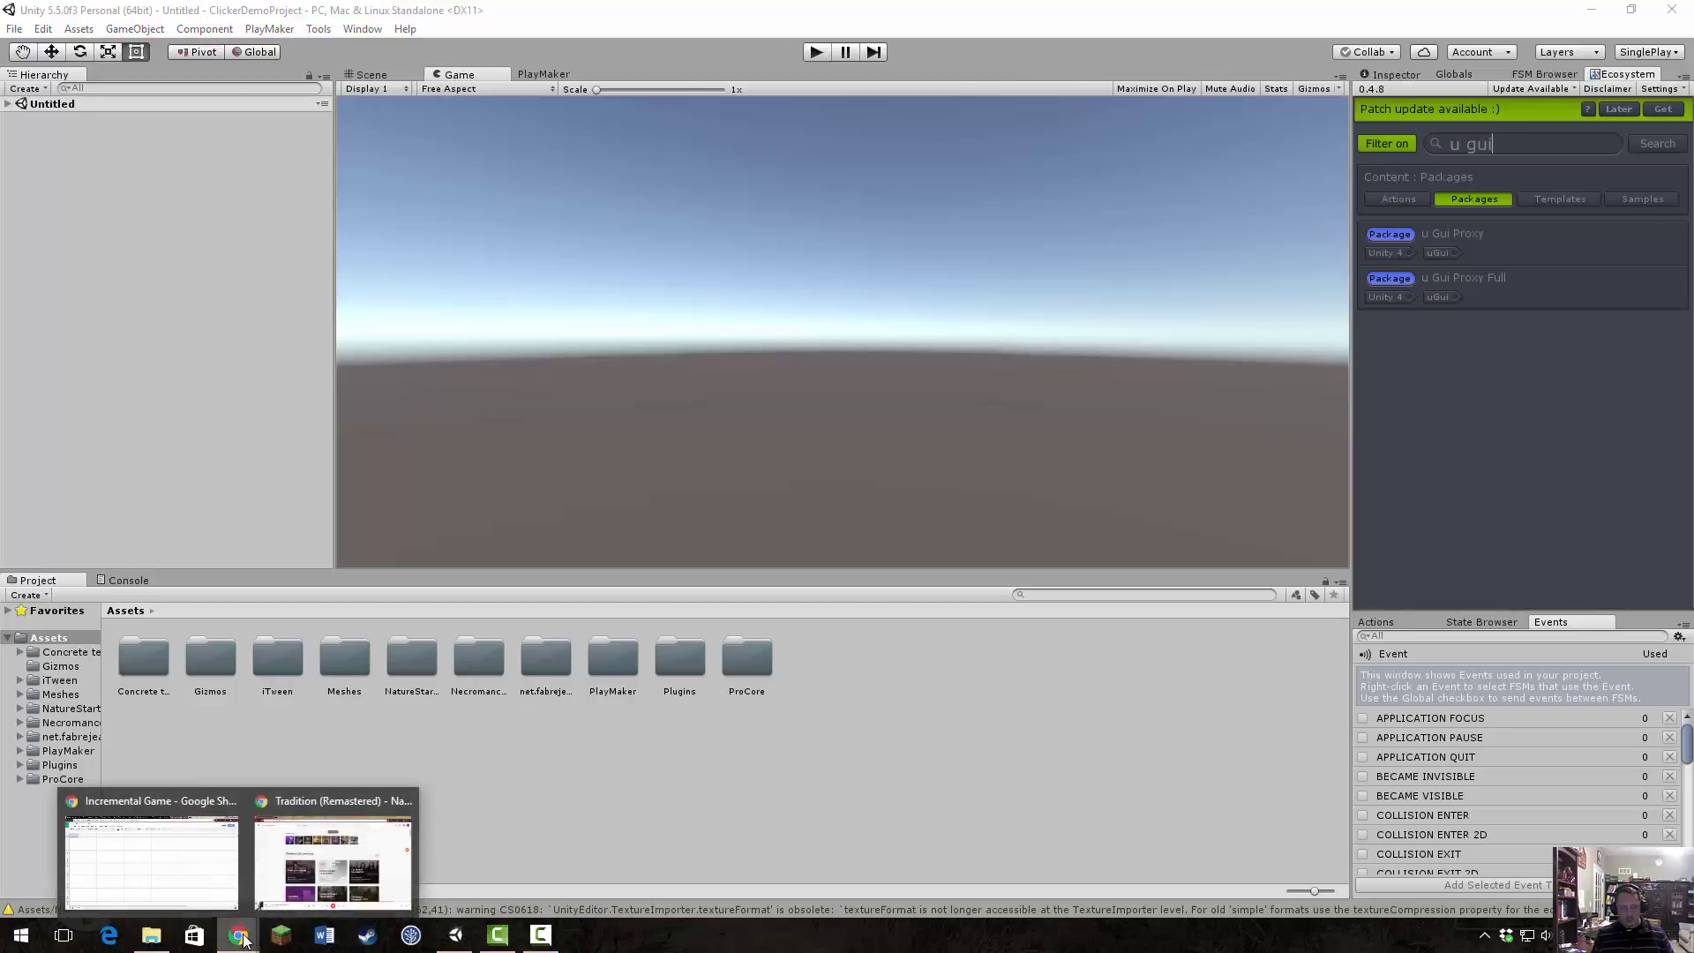
{"action": "left_click", "coordinate": [201, 878]}
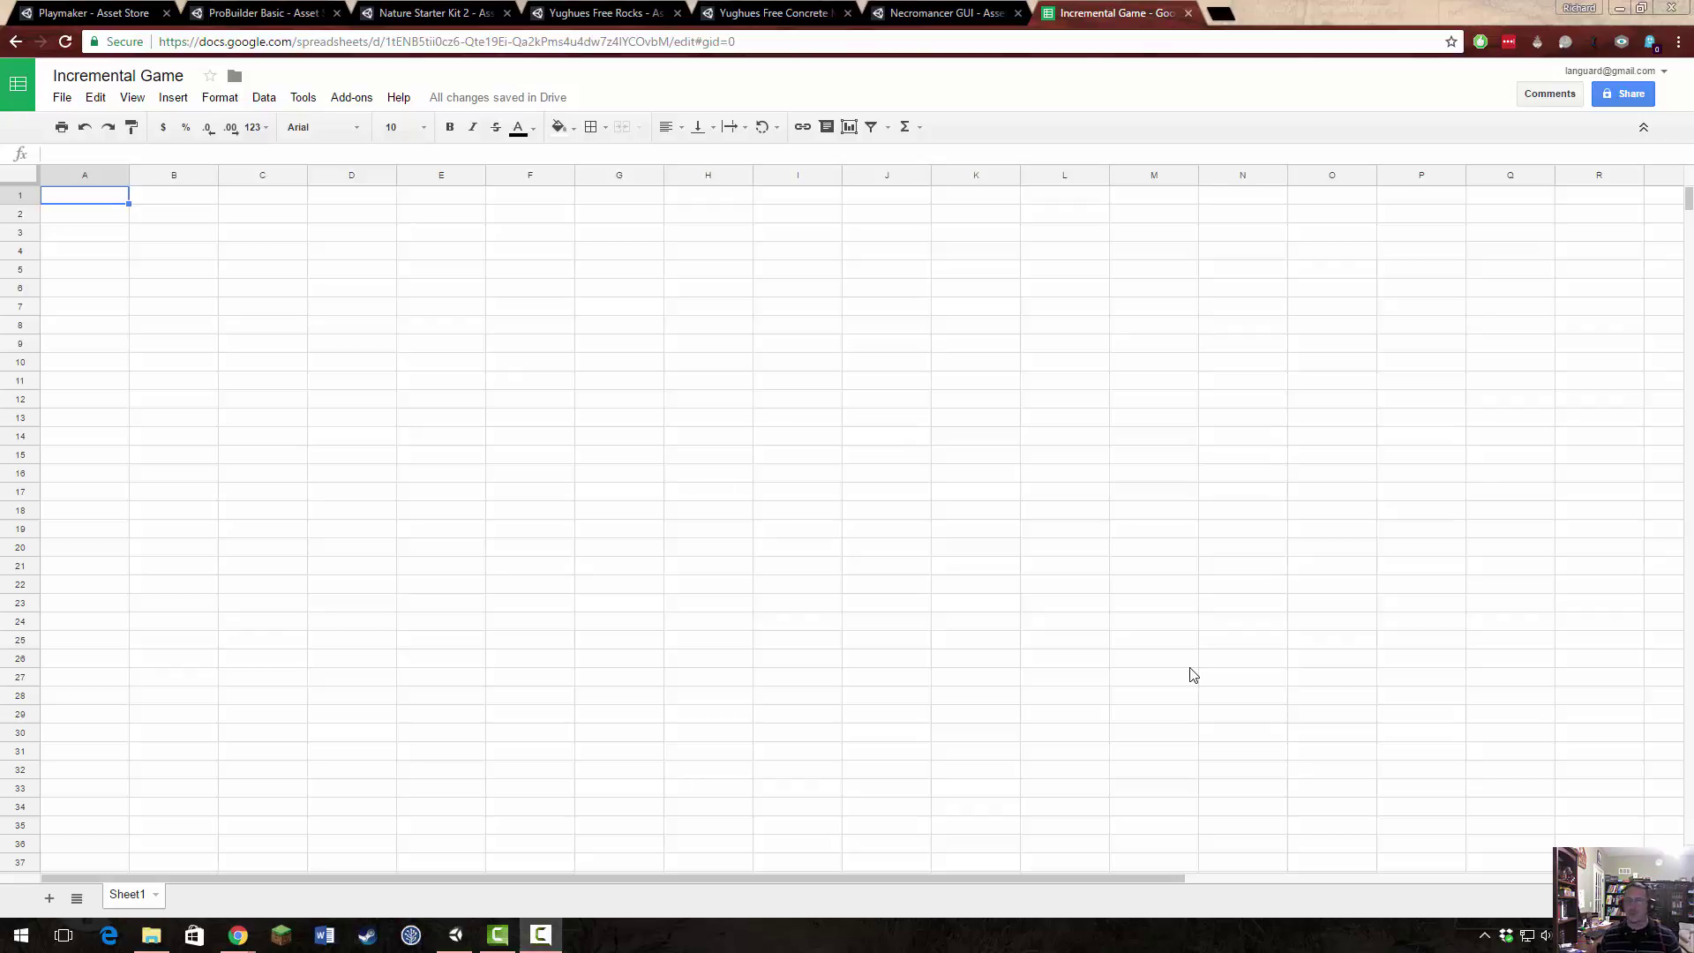
{"action": "left_click", "coordinate": [153, 894]}
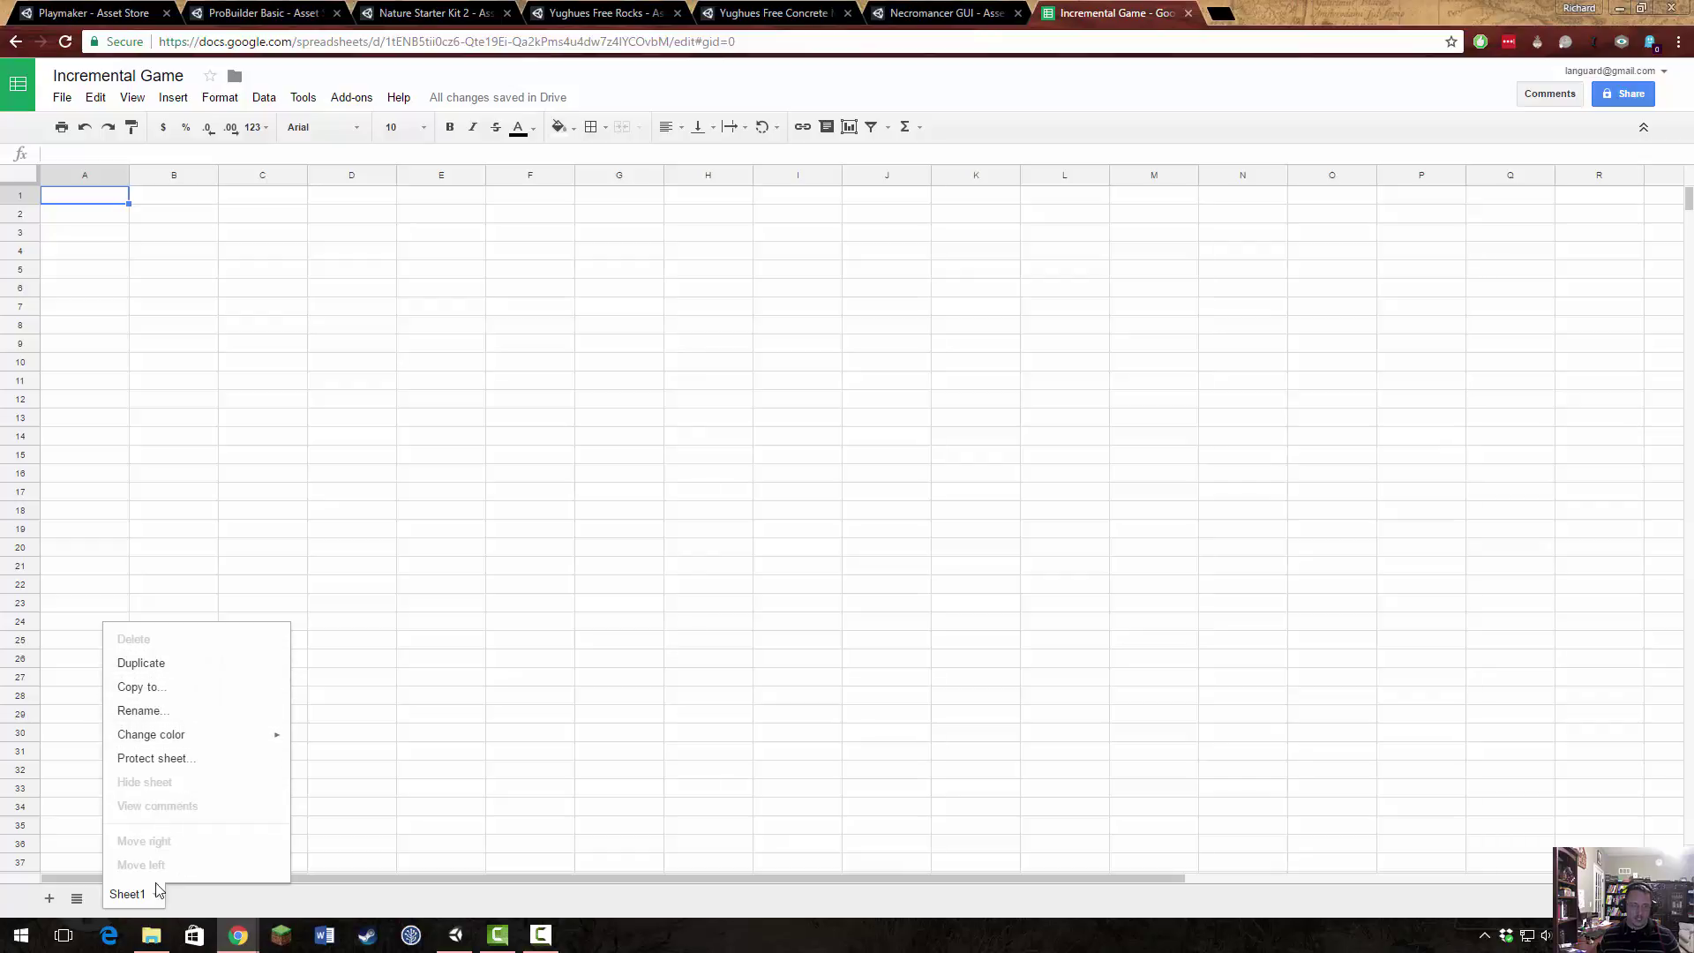
{"action": "left_click", "coordinate": [161, 711]}
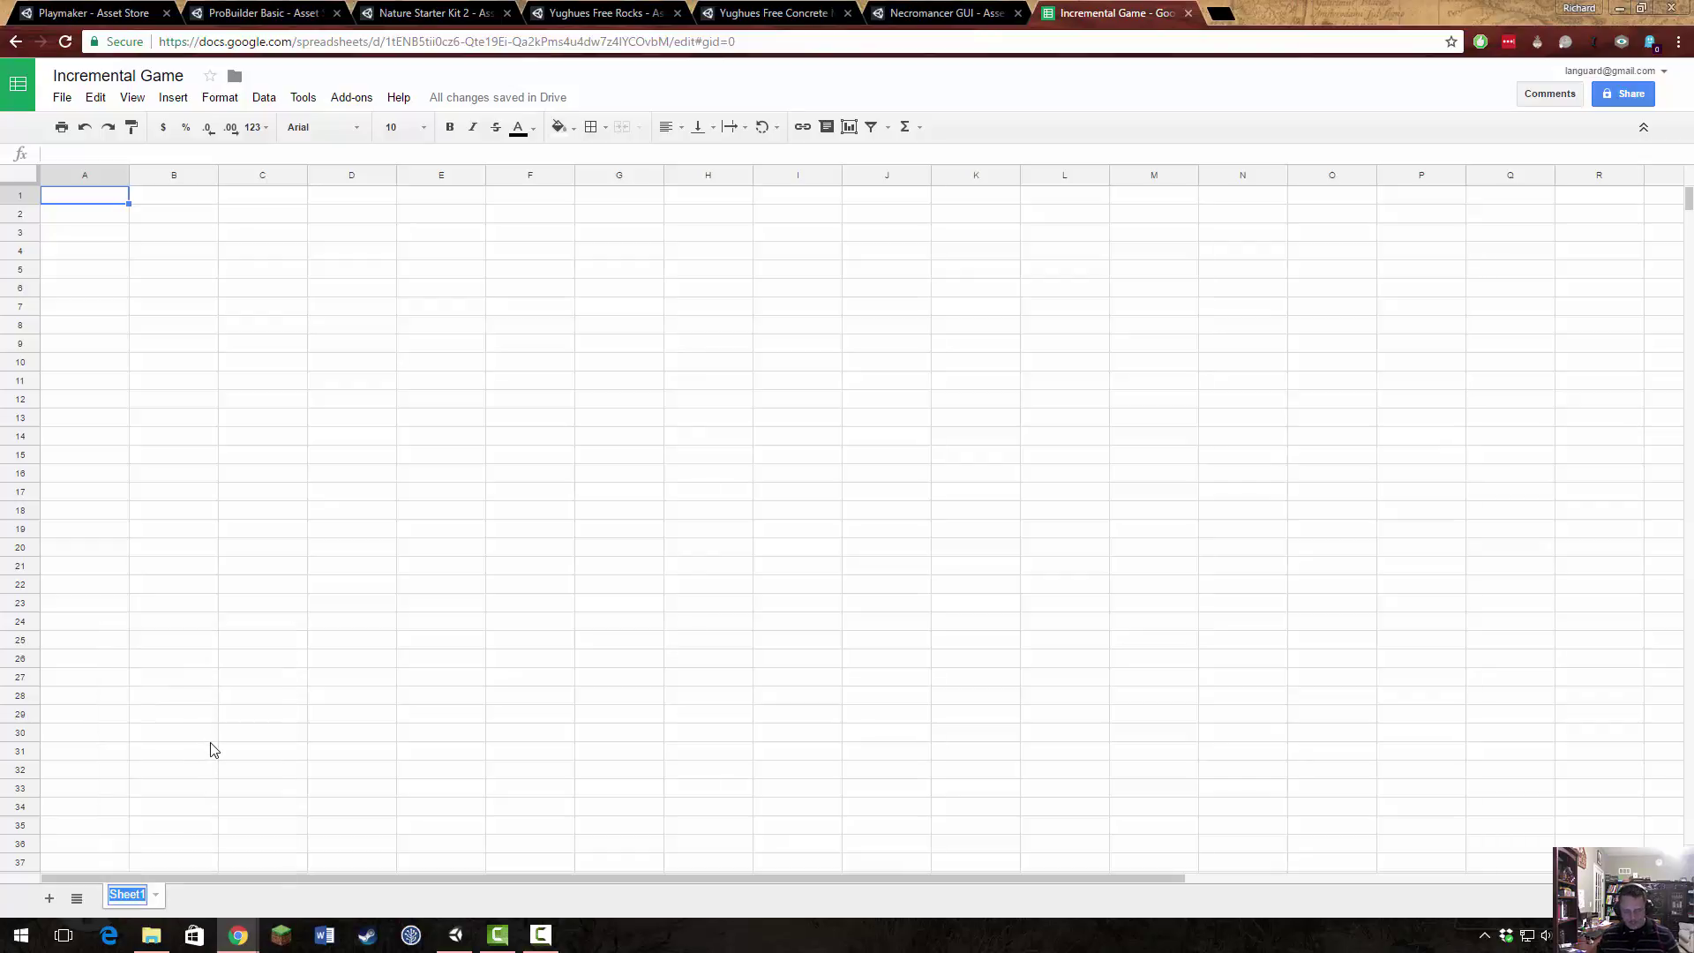
{"action": "type", "text": "Outline"}
{"action": "key", "text": "Return"}
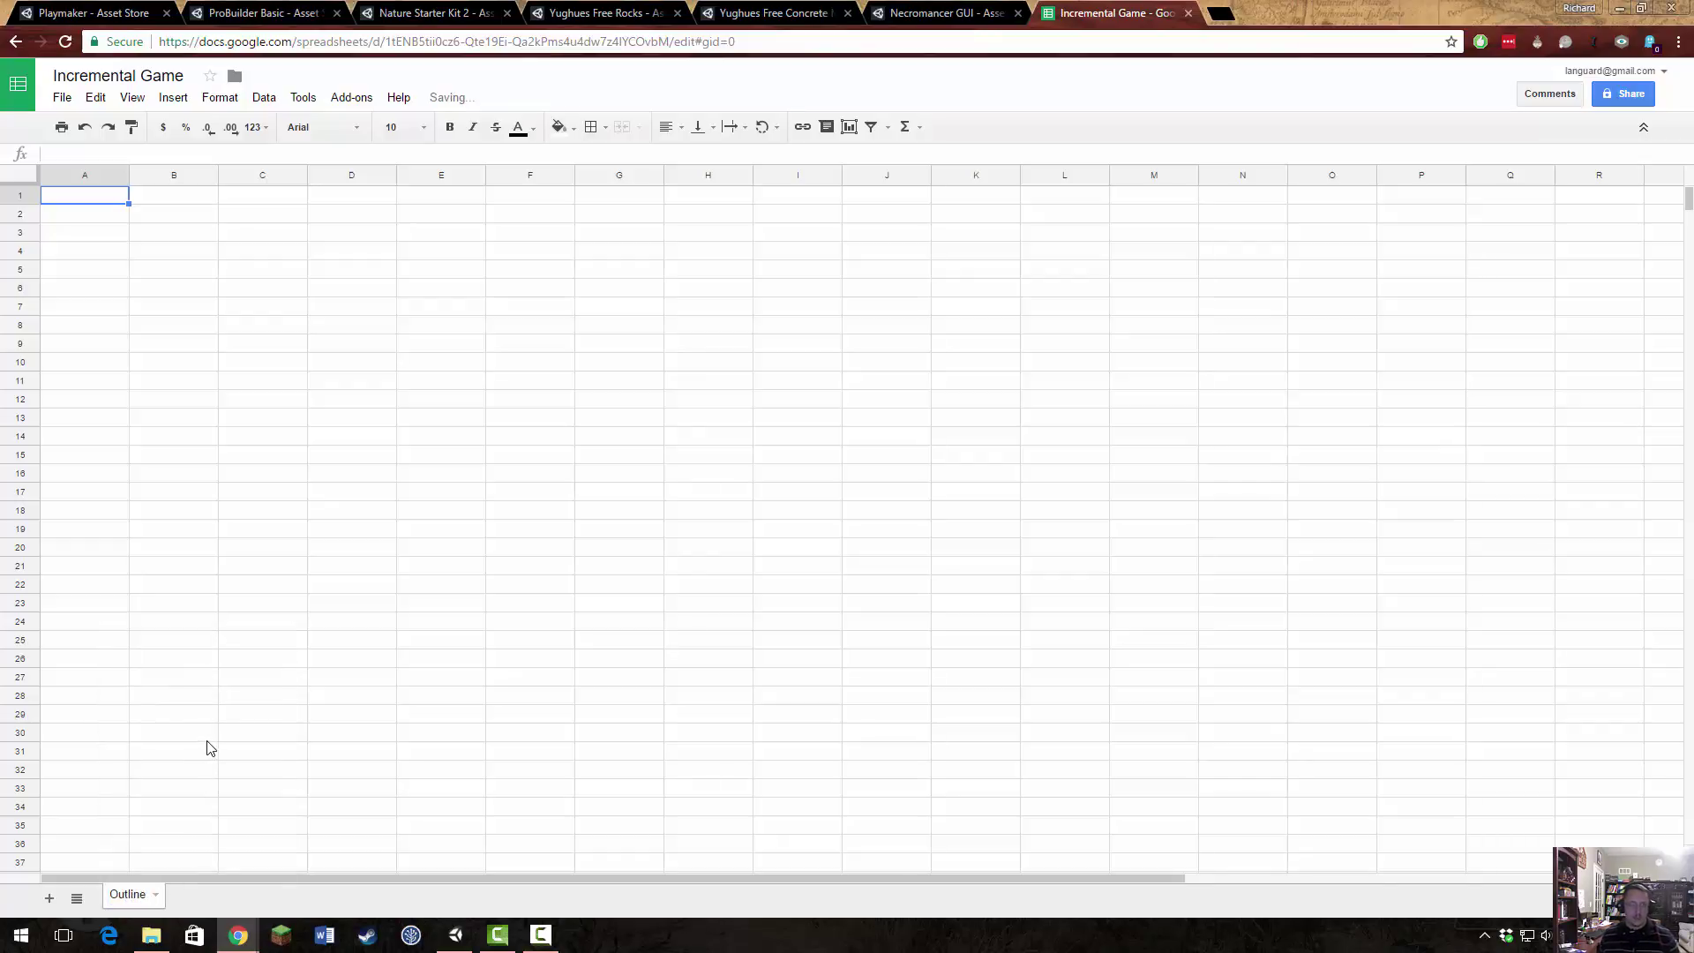
Enter "Overgoal - Incrimental game with 2 resources feeding a third resource" in cell A2 of the Outline sheet.
{"action": "right_click", "coordinate": [24, 216]}
{"action": "left_click", "coordinate": [391, 256]}
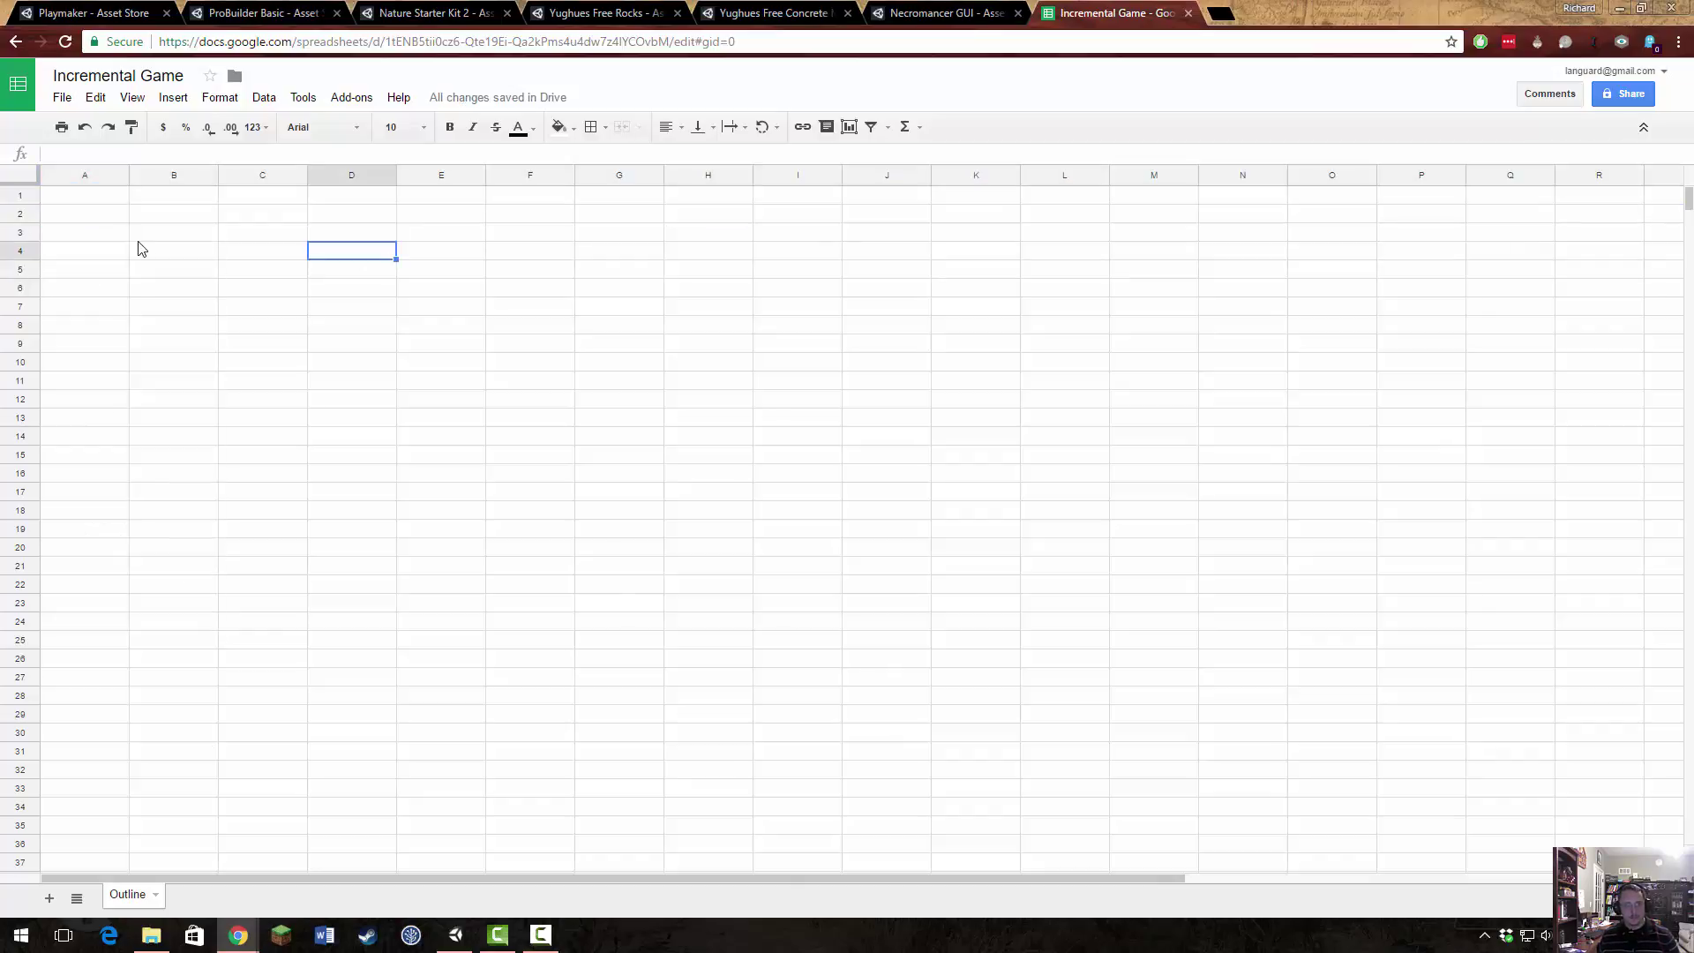
{"action": "left_click", "coordinate": [118, 228]}
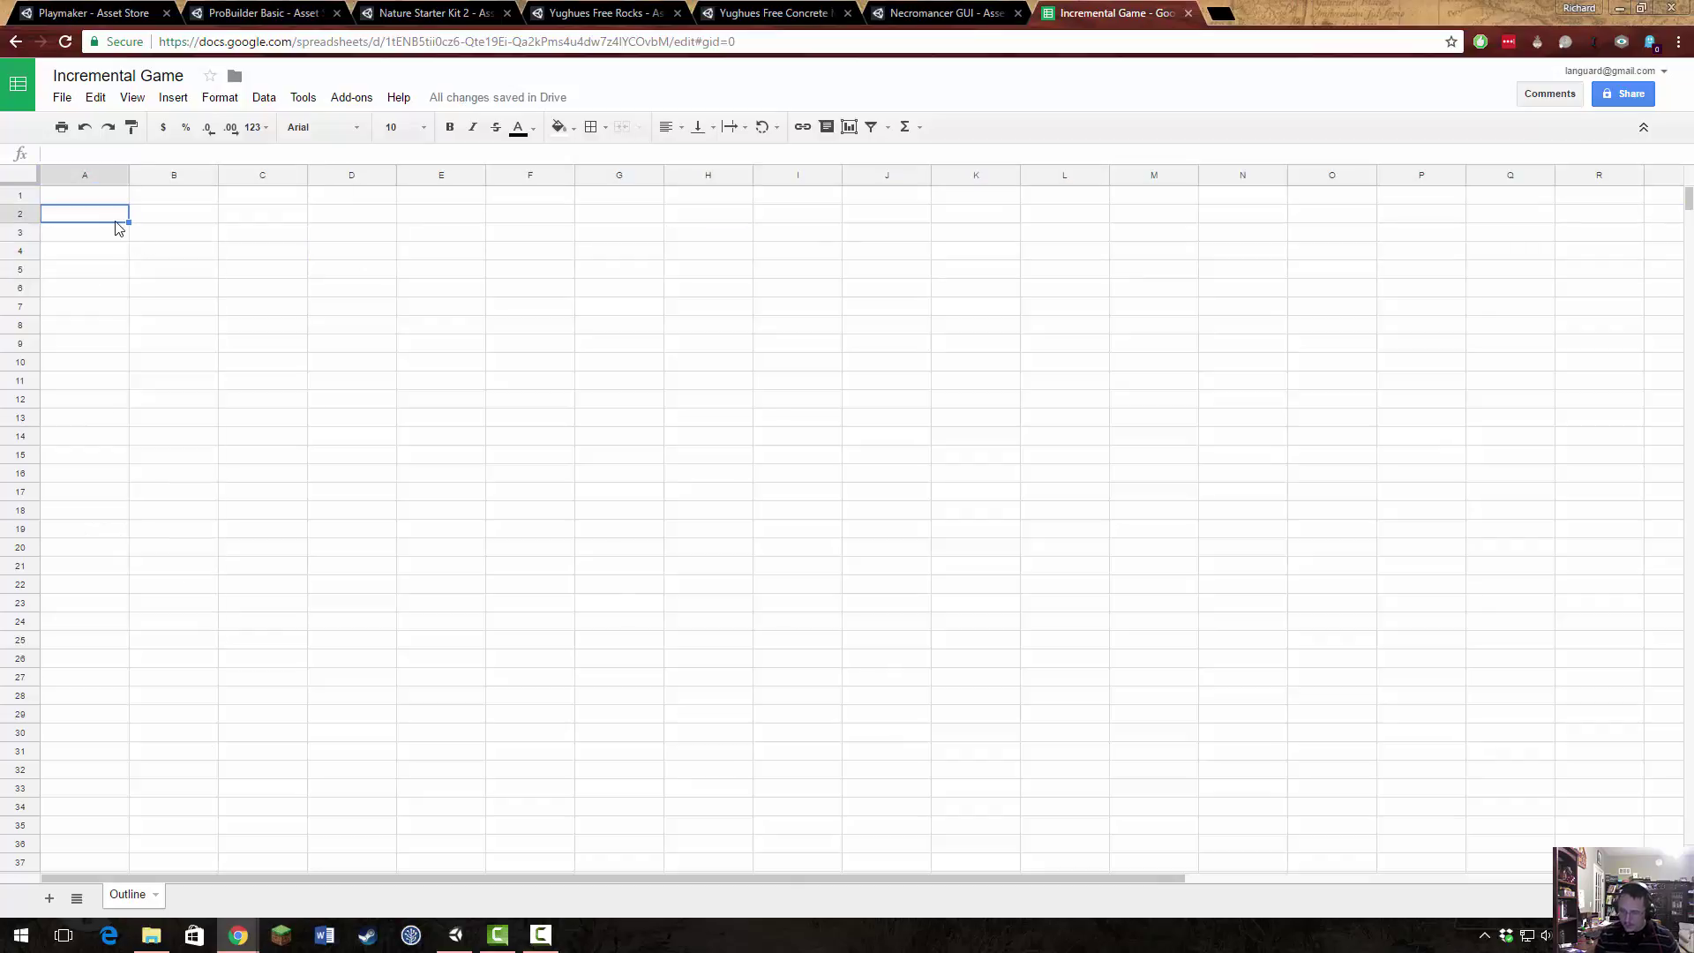
{"action": "type", "text": "Over"}
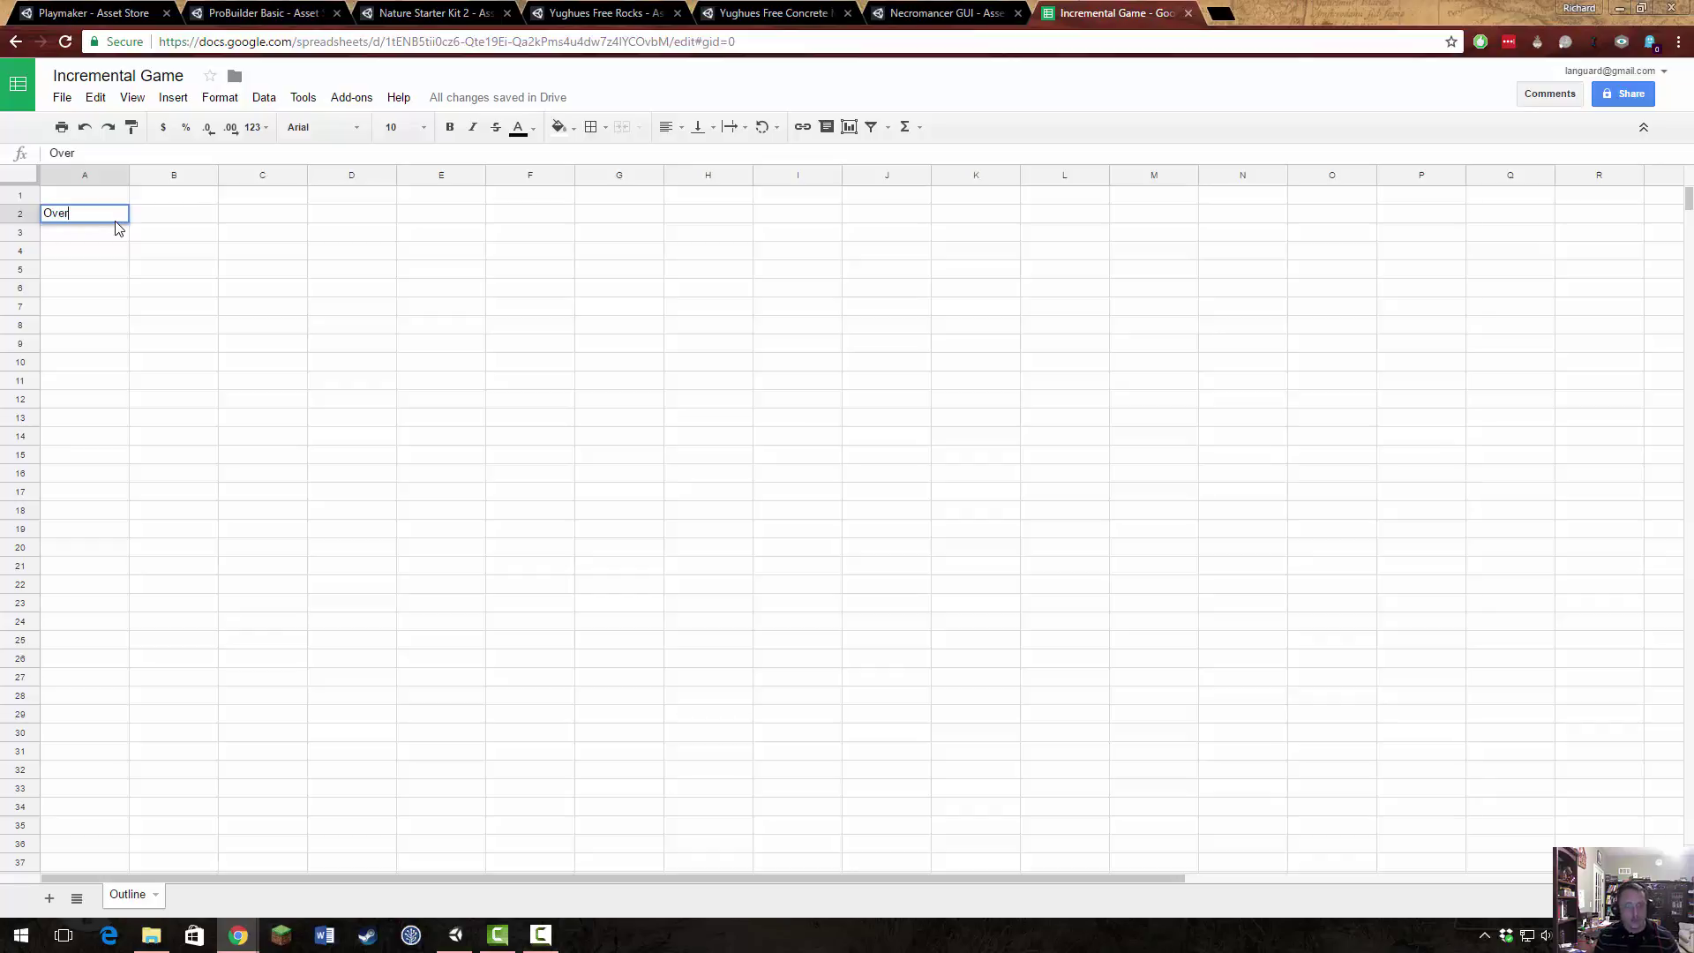
{"action": "type", "text": "gall -"}
{"action": "key", "text": "BackSpace"}
{"action": "key", "text": "BackSpace"}
{"action": "key", "text": "BackSpace"}
{"action": "key", "text": "BackSpace"}
{"action": "key", "text": "BackSpace"}
{"action": "type", "text": "oal"}
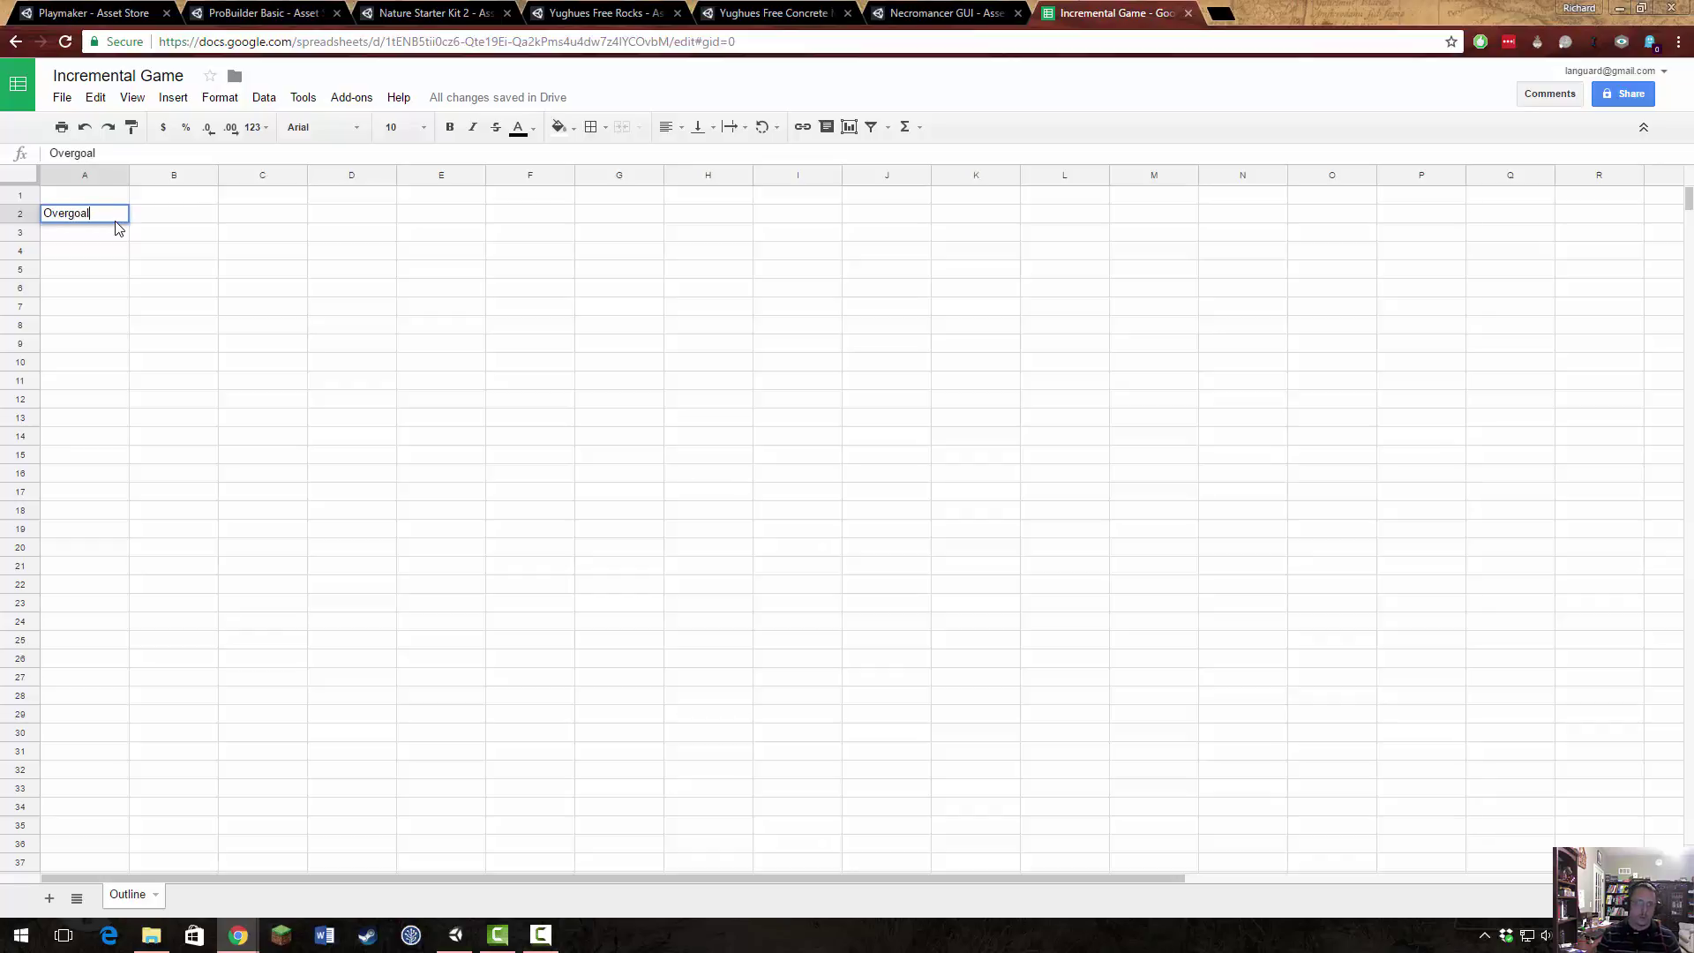
{"action": "type", "text": " -"}
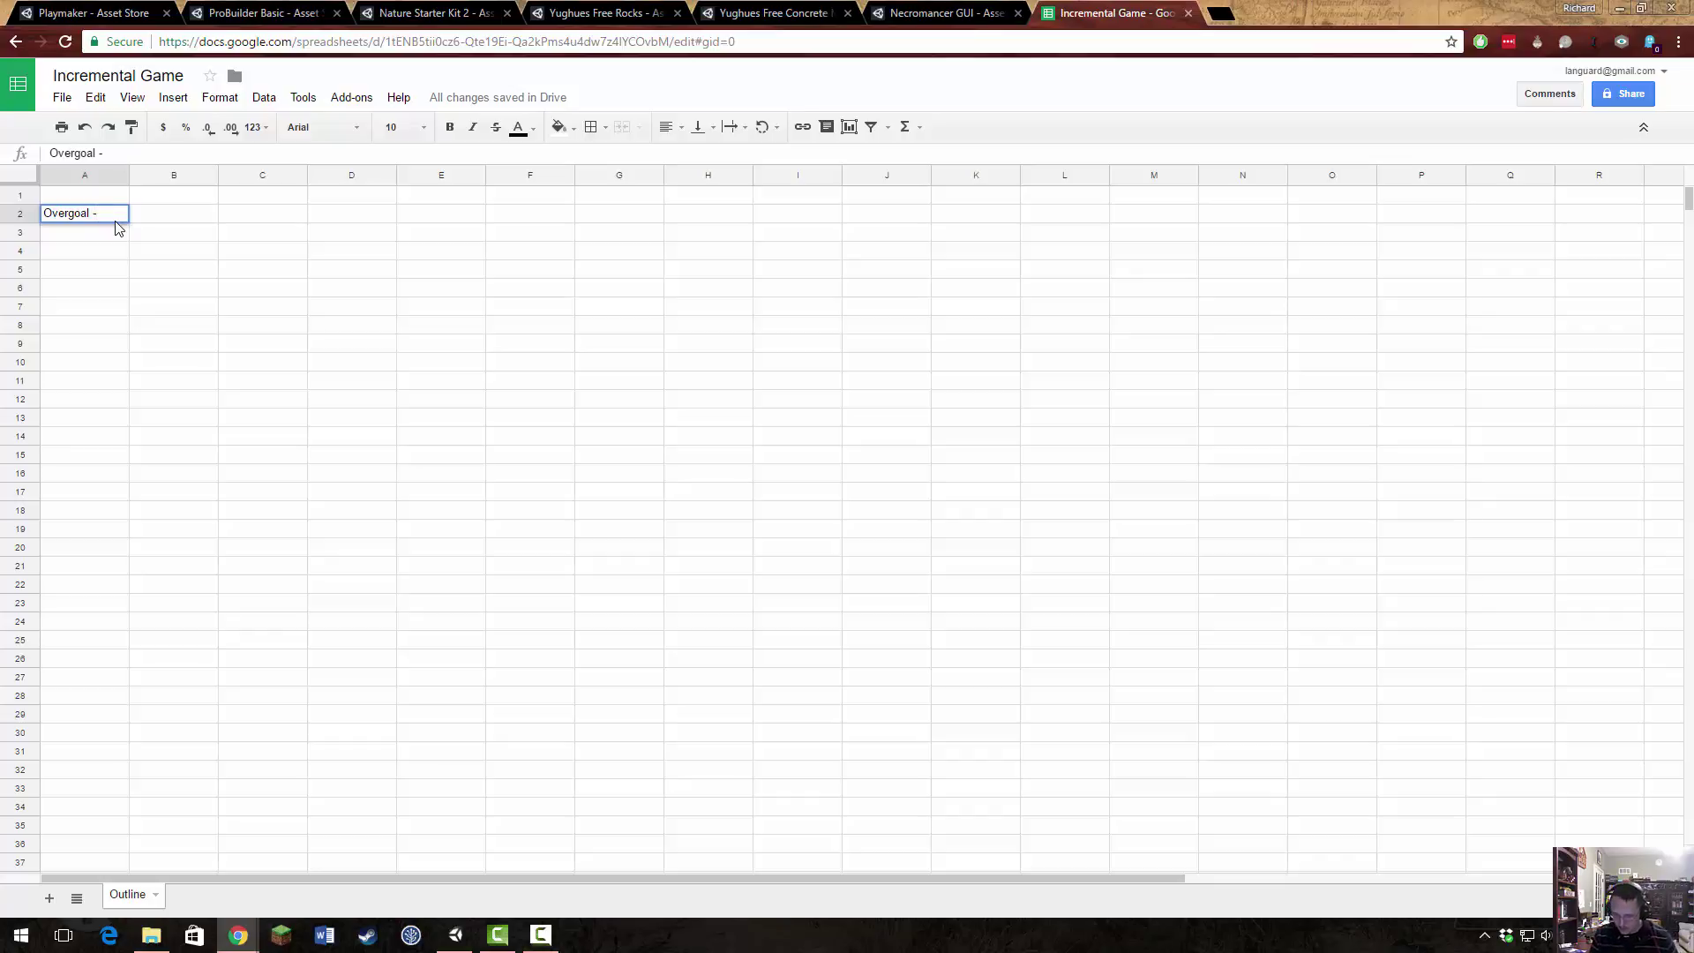
{"action": "type", "text": " Incrti"}
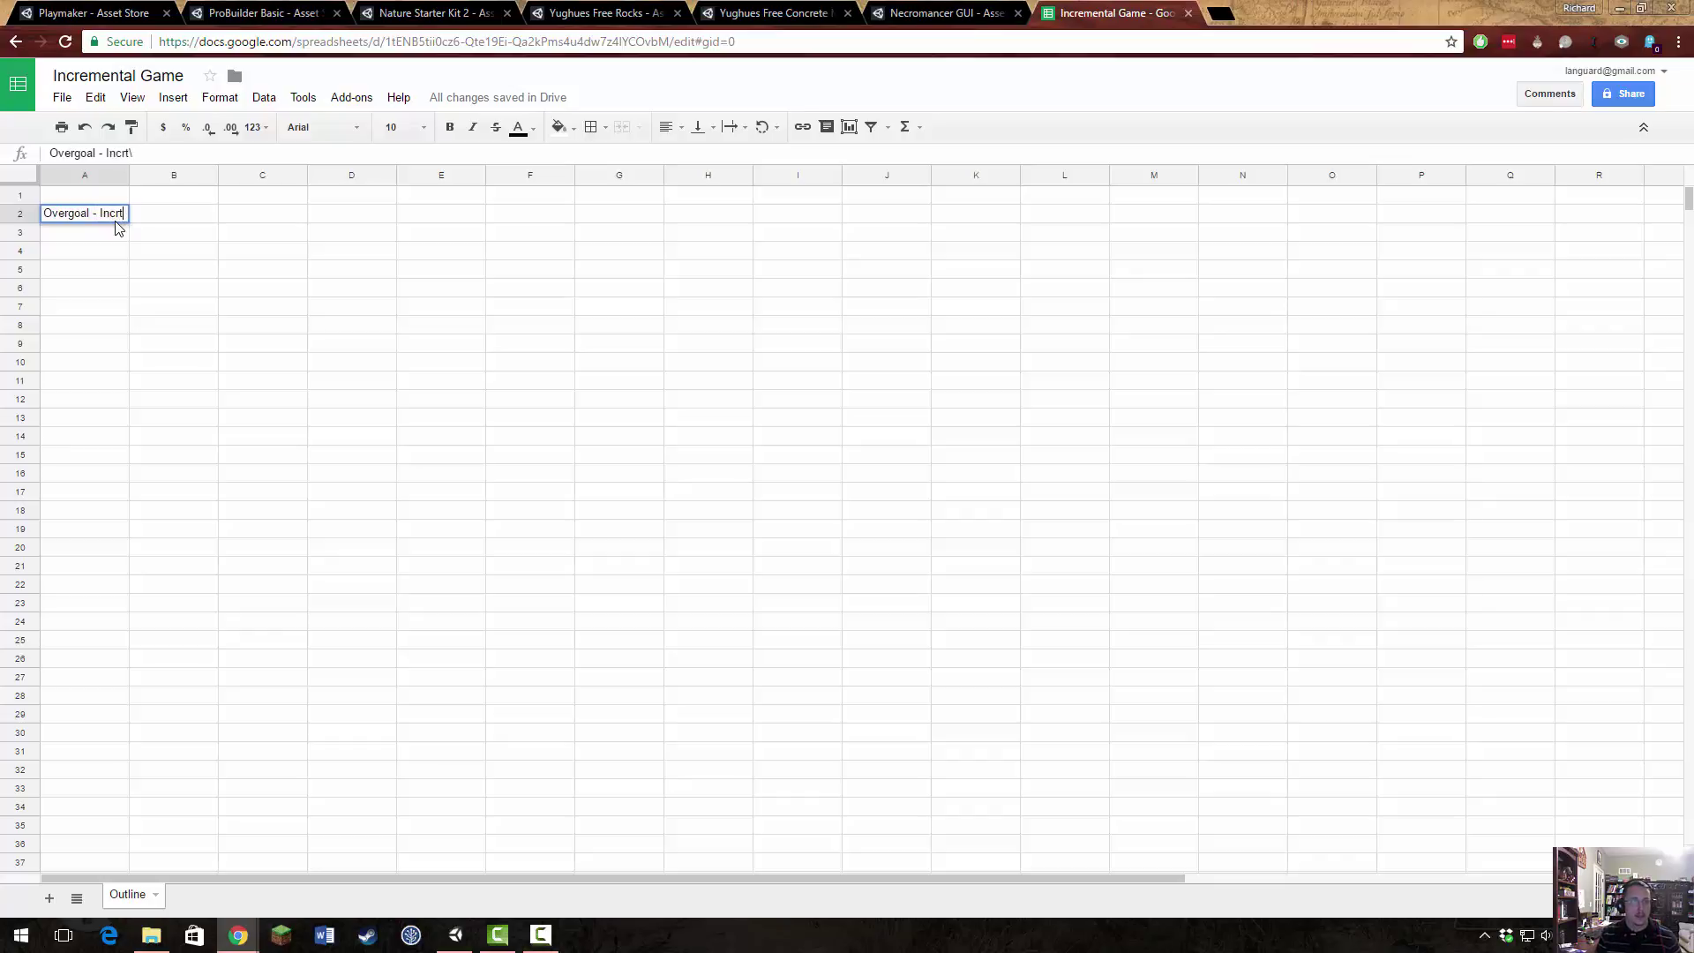
{"action": "type", "text": "imental g"}
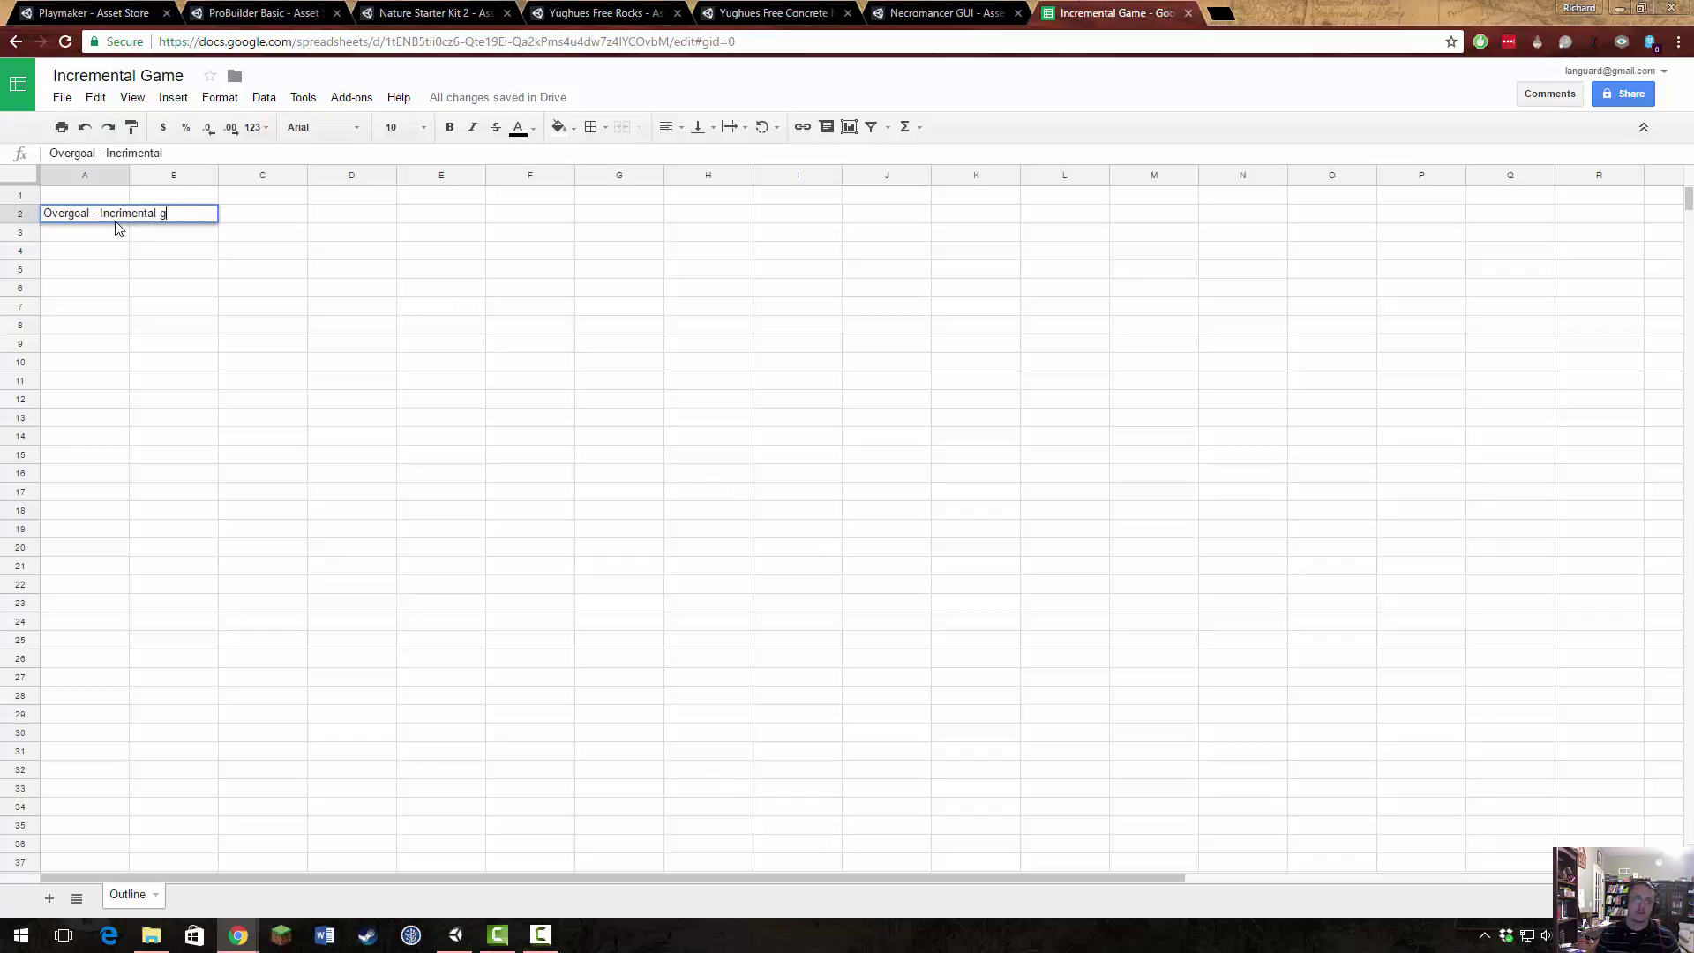
{"action": "type", "text": "ame with 3"}
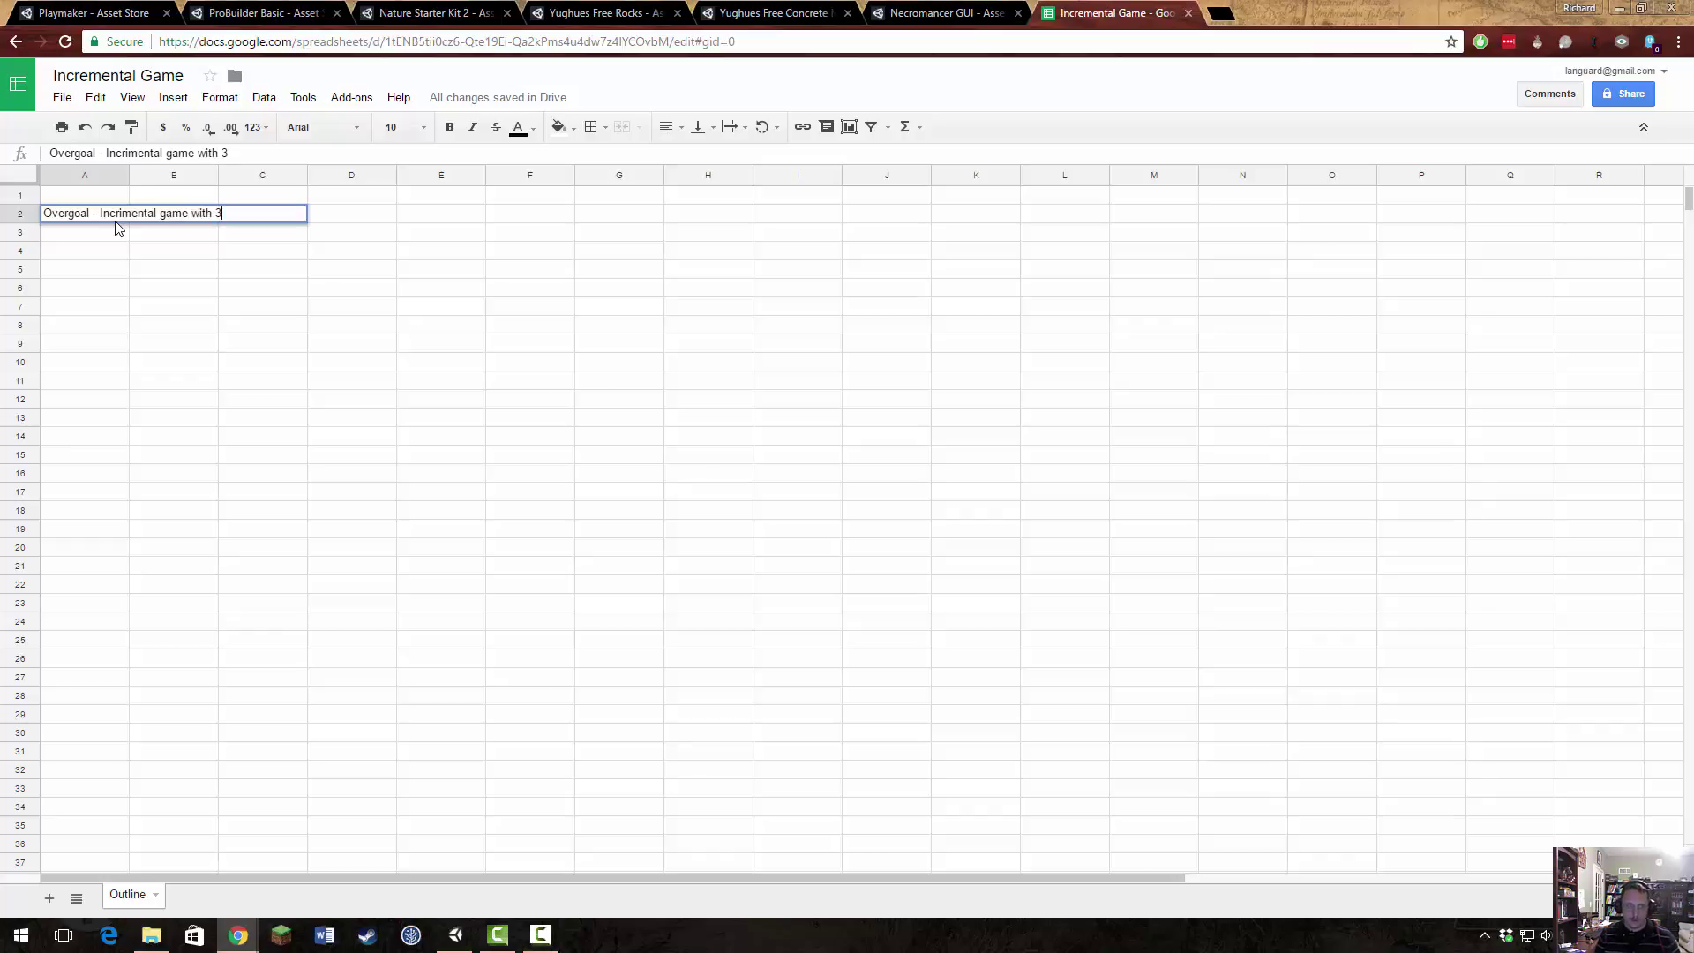
{"action": "key", "text": "BackSpace"}
{"action": "type", "text": "2 resdources d"}
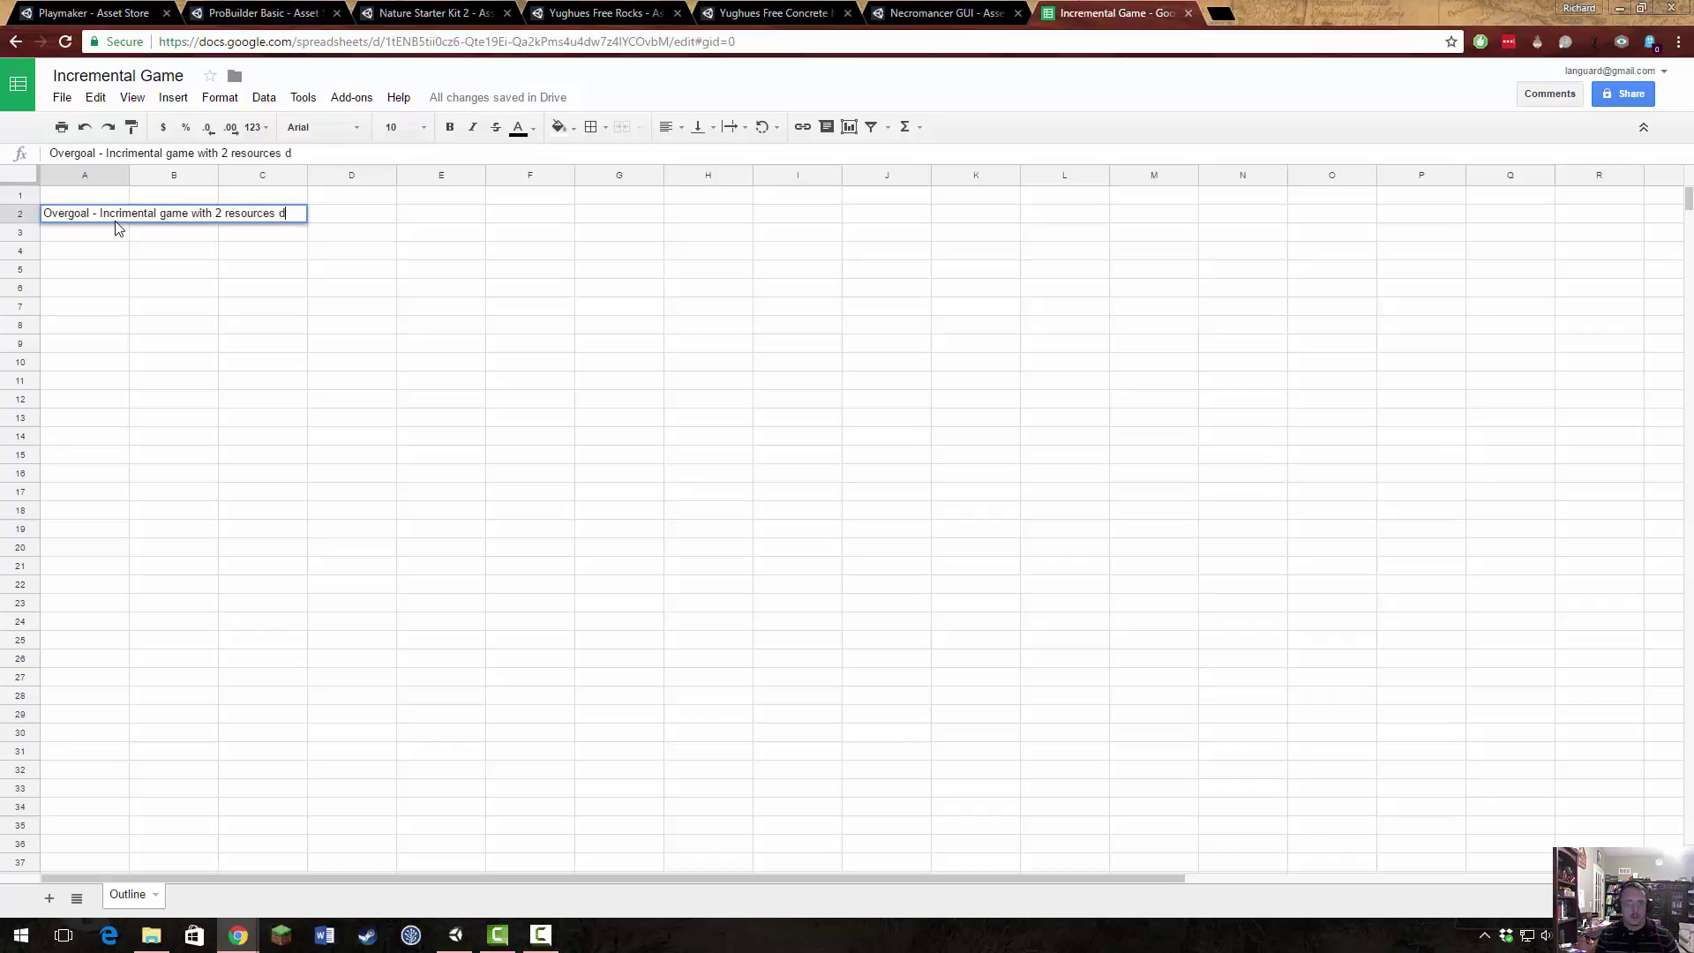
{"action": "key", "text": "BackSpace"}
{"action": "key", "text": "BackSpace"}
{"action": "type", "text": "feeding a"}
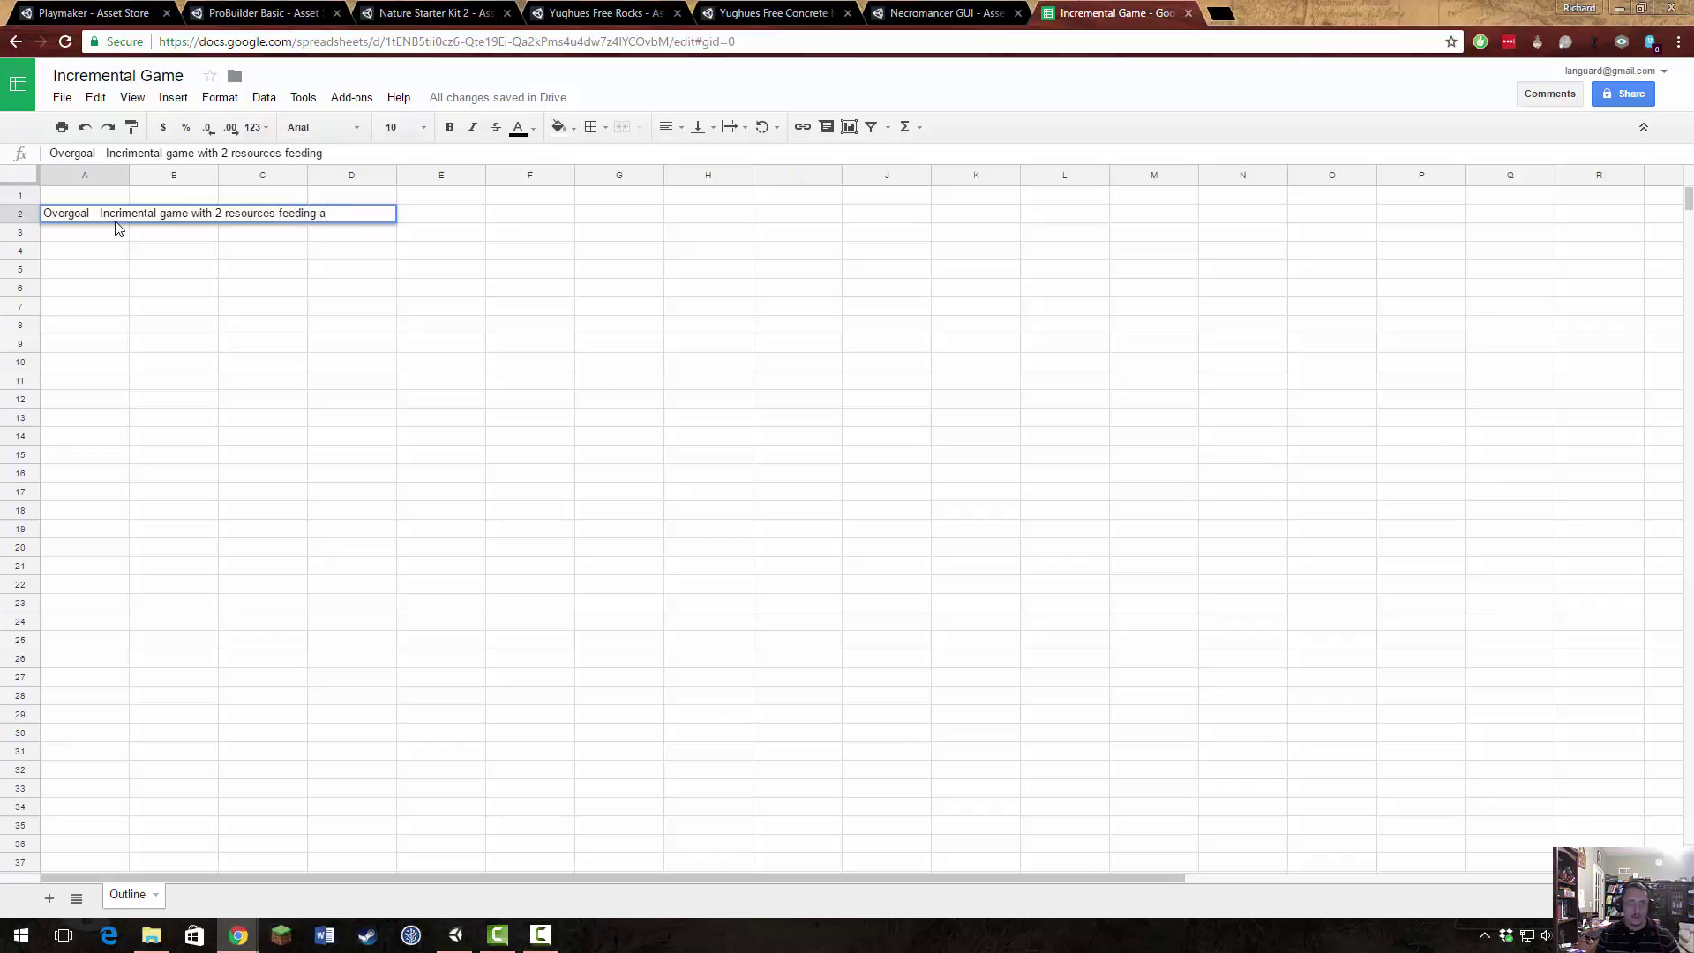
{"action": "type", "text": " third resource"}
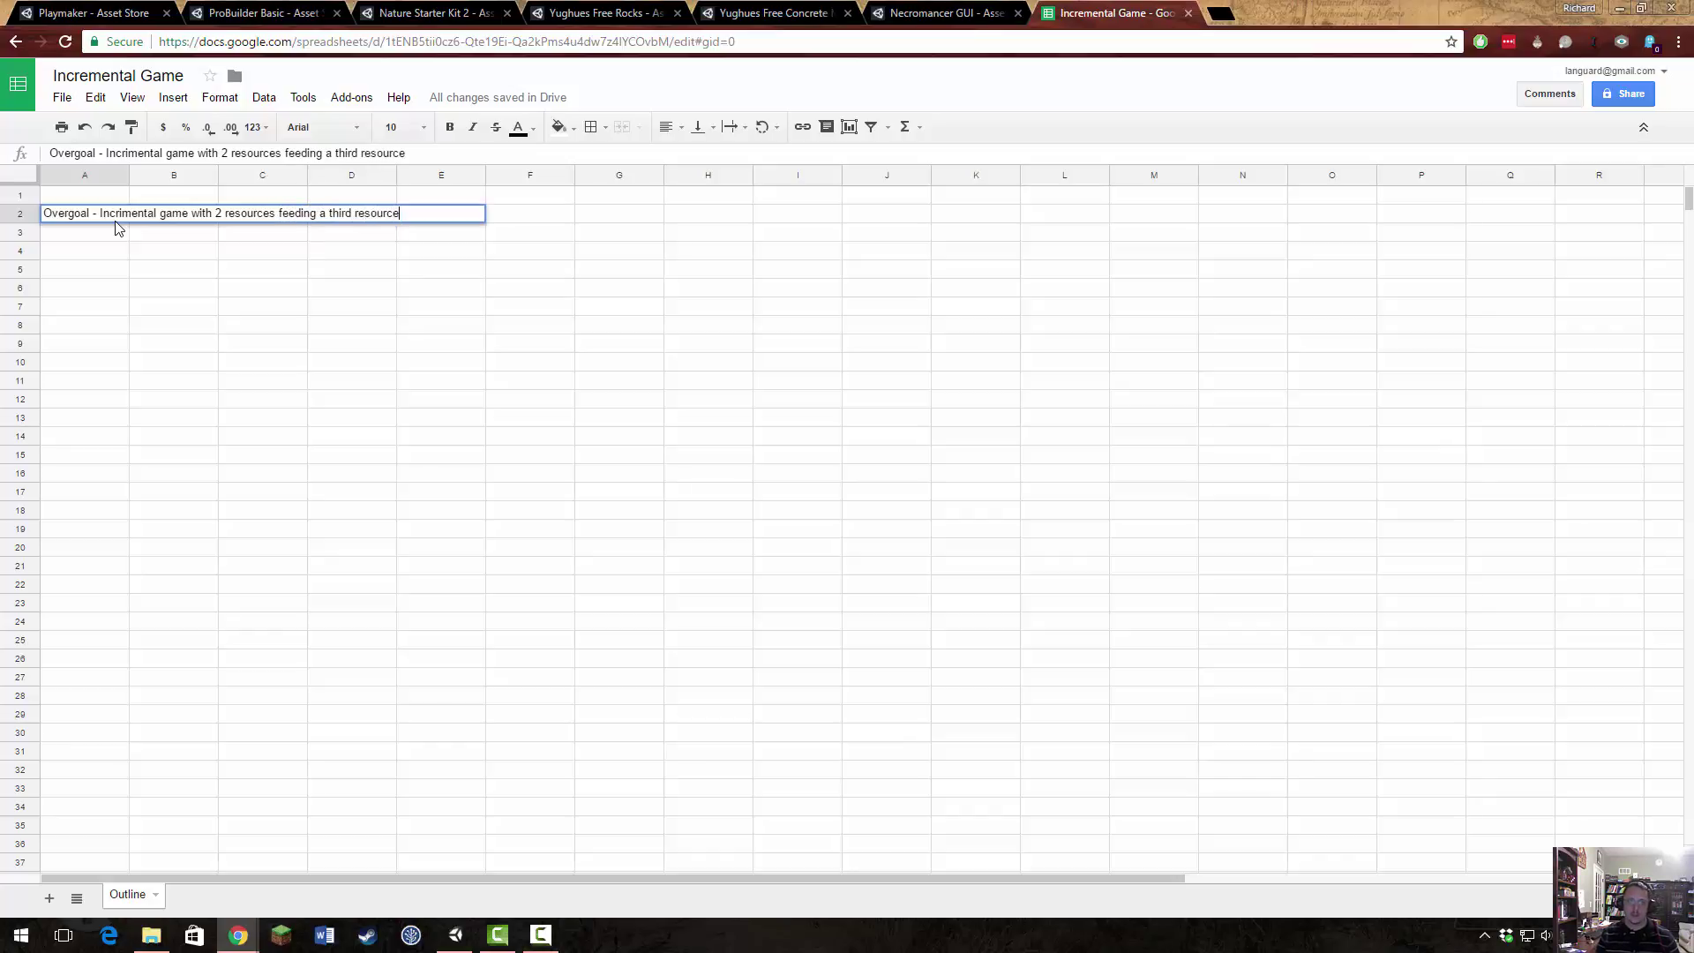
{"action": "key", "text": "Return"}
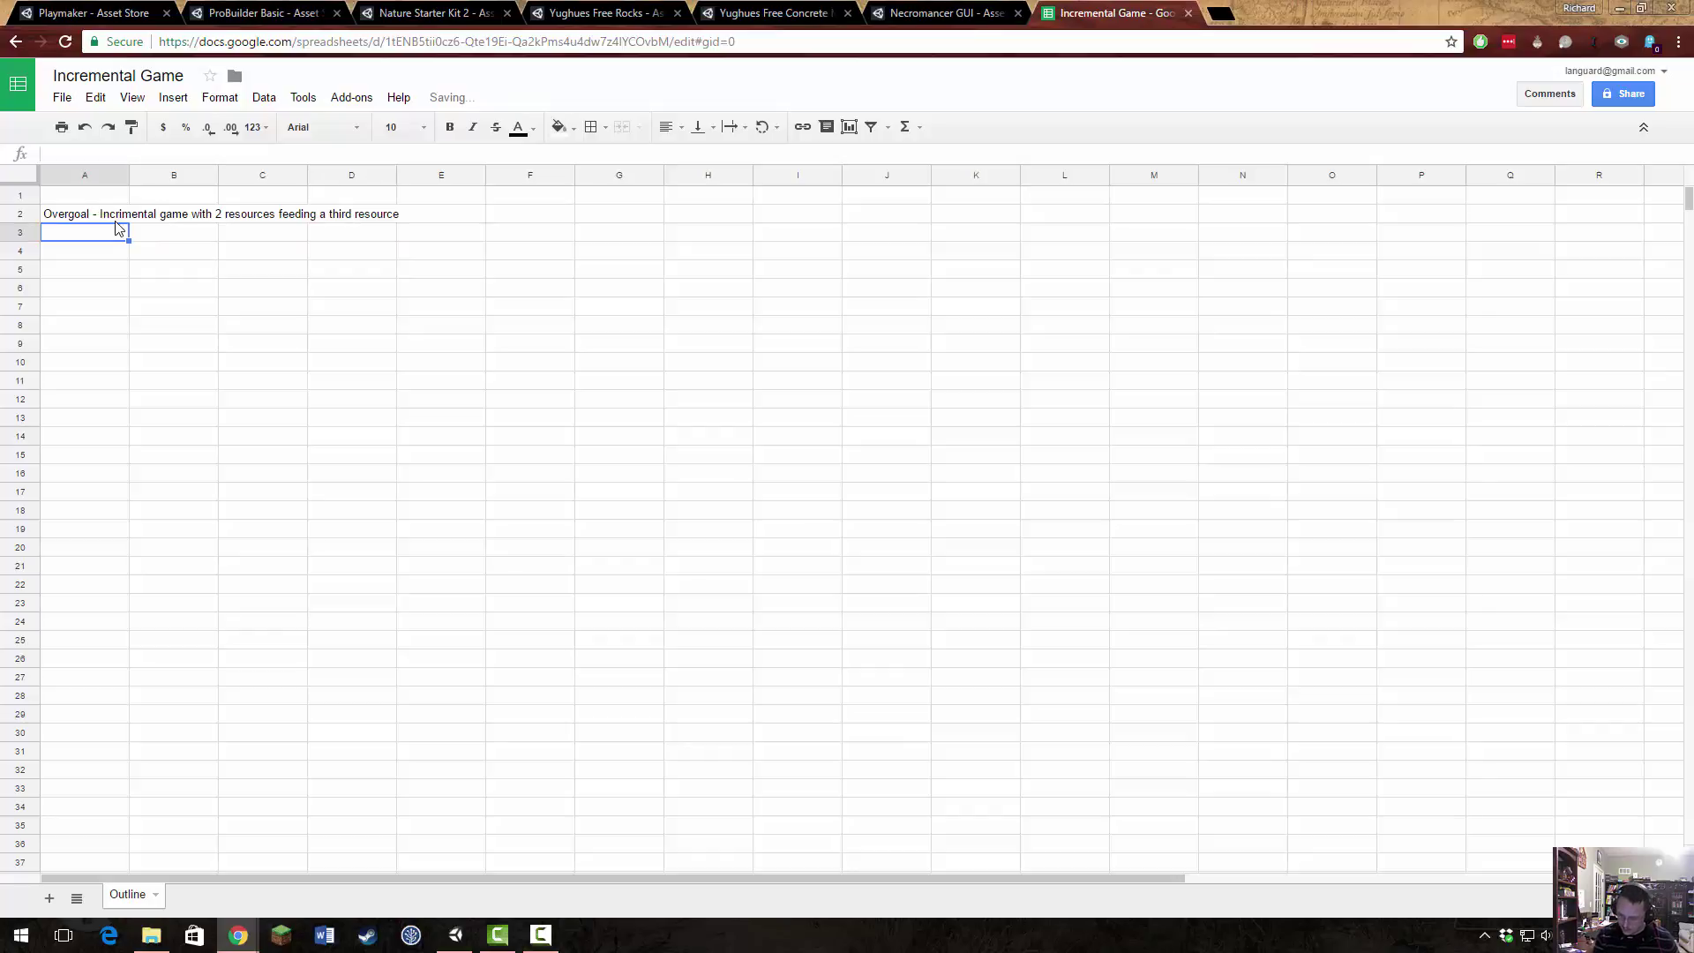
Add "Manual Gather" in cell A3 and "Auto Gather" in cell A4 below the overgoal line.
{"action": "type", "text": "Manual Gather"}
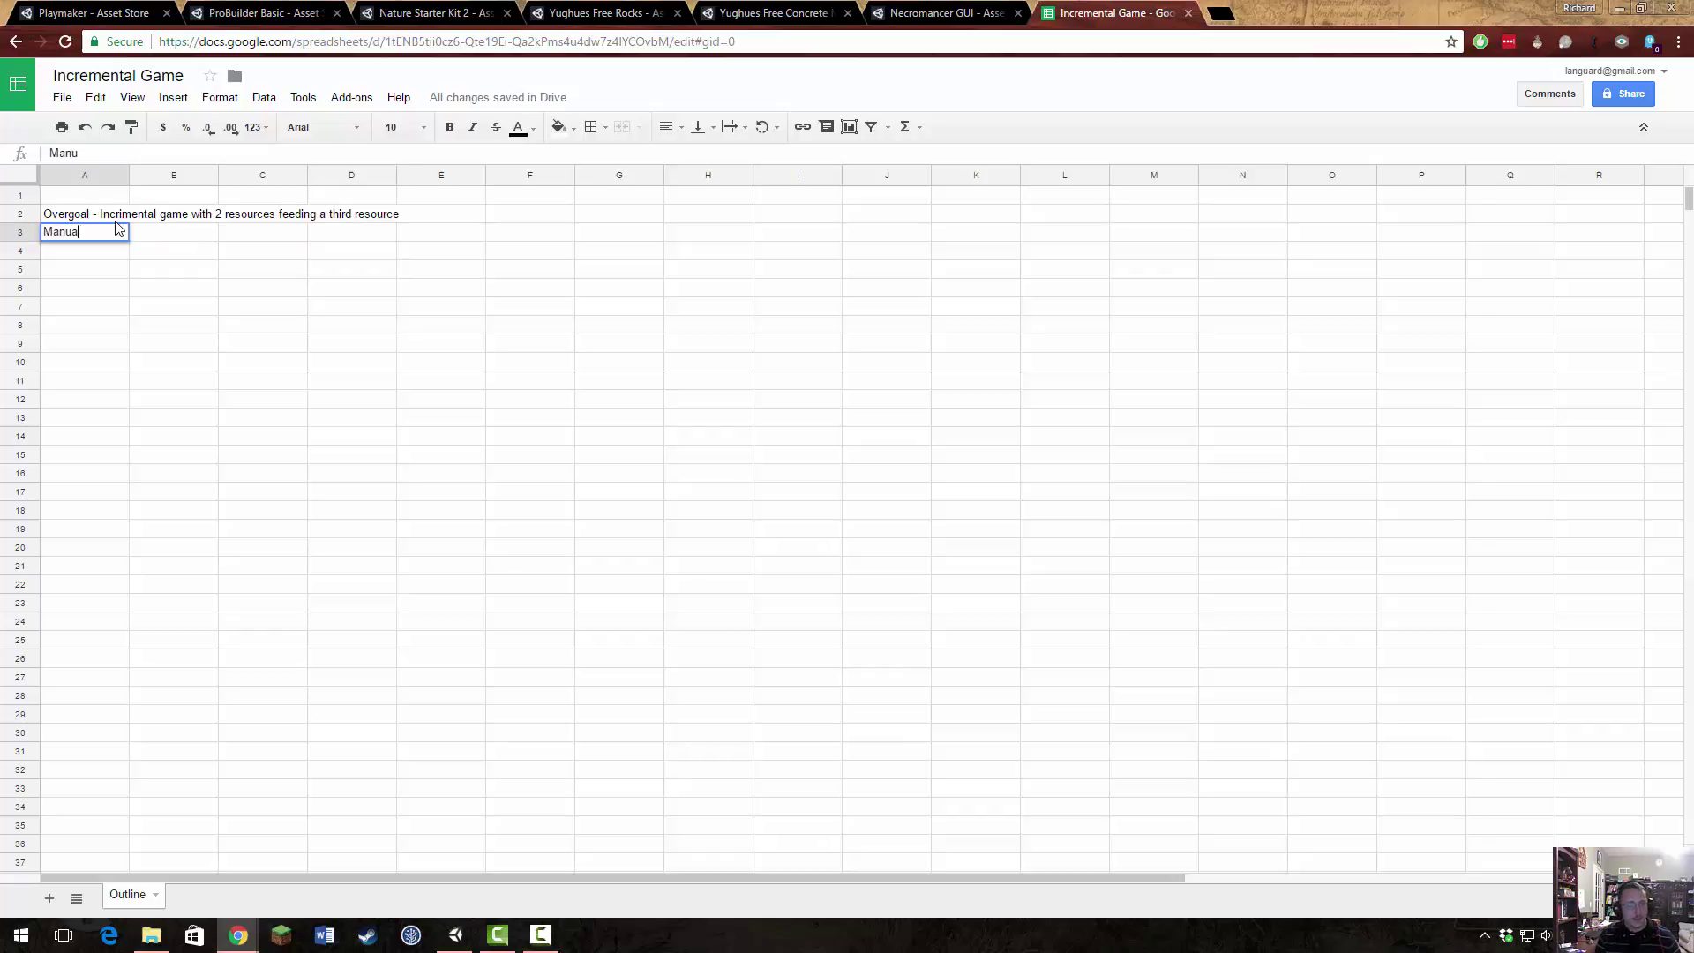
{"action": "key", "text": "Return"}
{"action": "type", "text": "Auto Gather"}
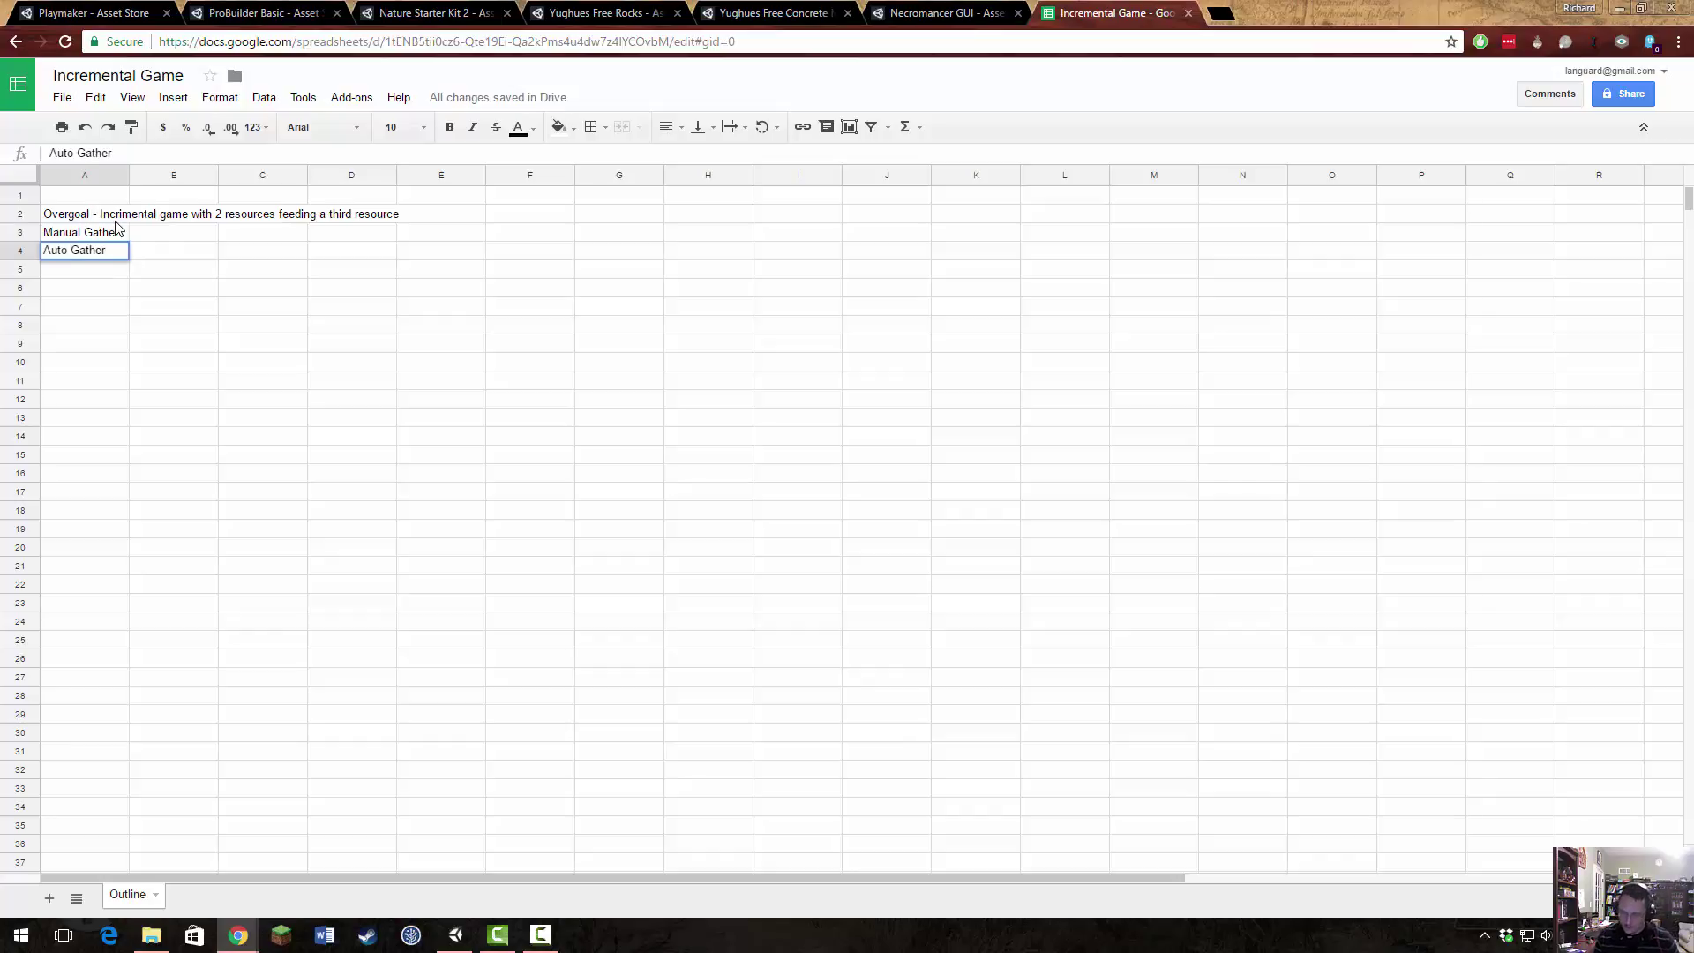
{"action": "key", "text": "Return"}
Enter "Shipping from the two to the one" in cell A5 of the outline.
{"action": "type", "text": "Ship"}
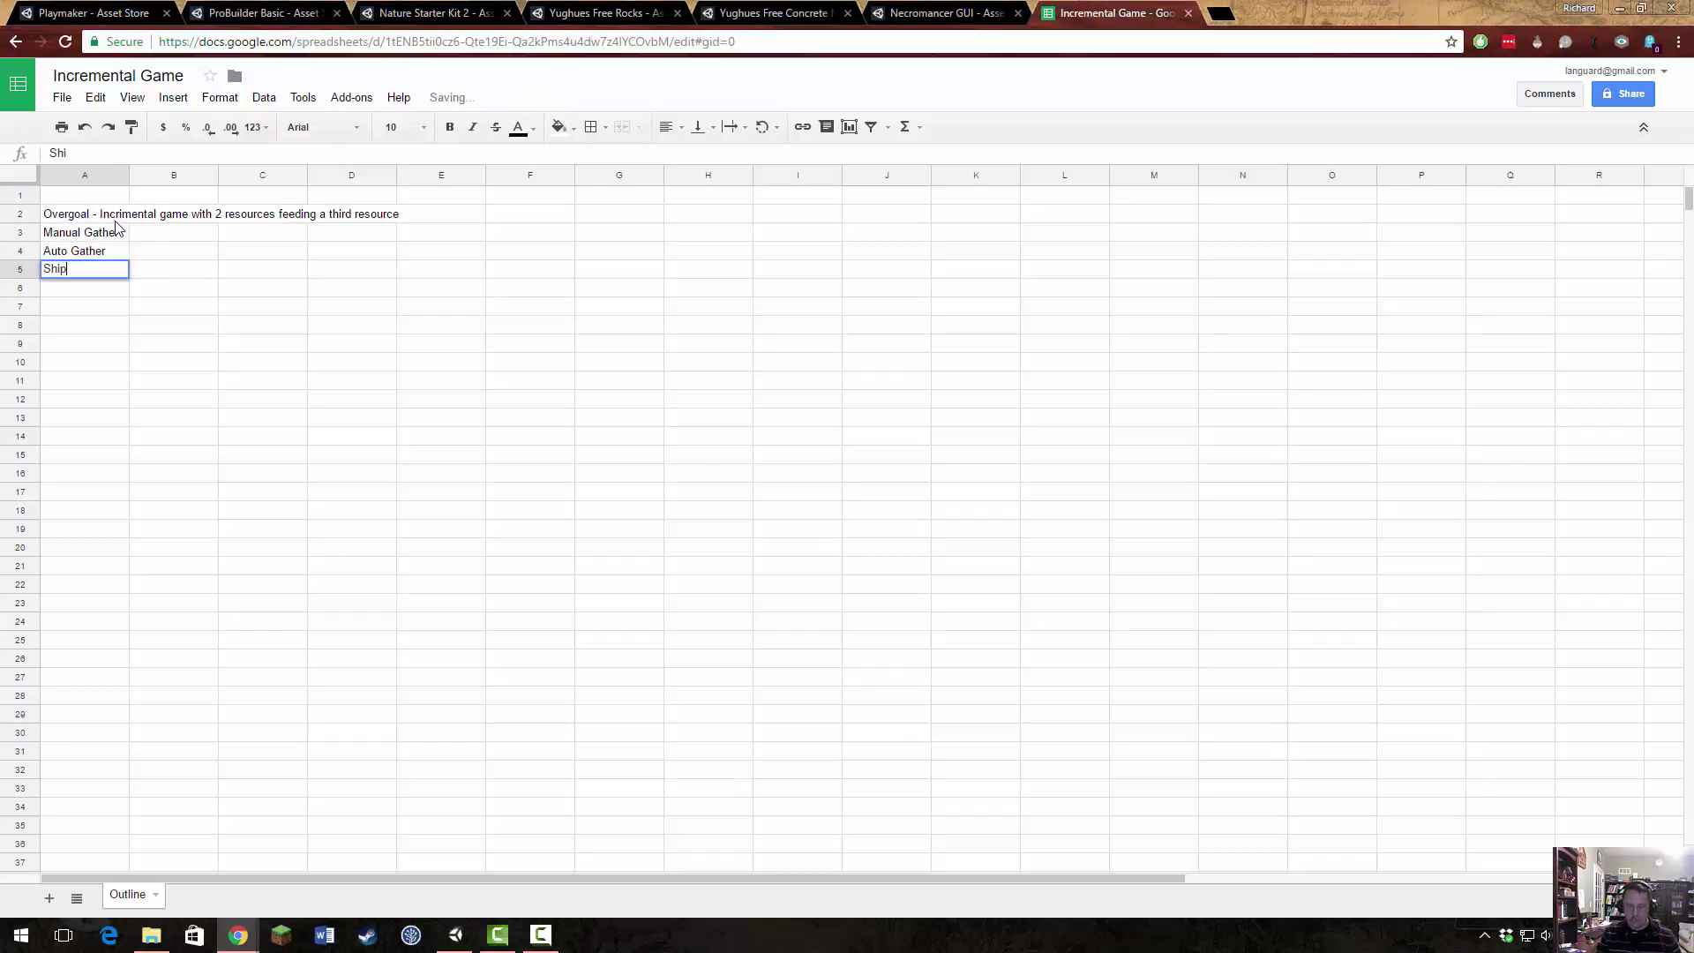
{"action": "type", "text": "ping from the t"}
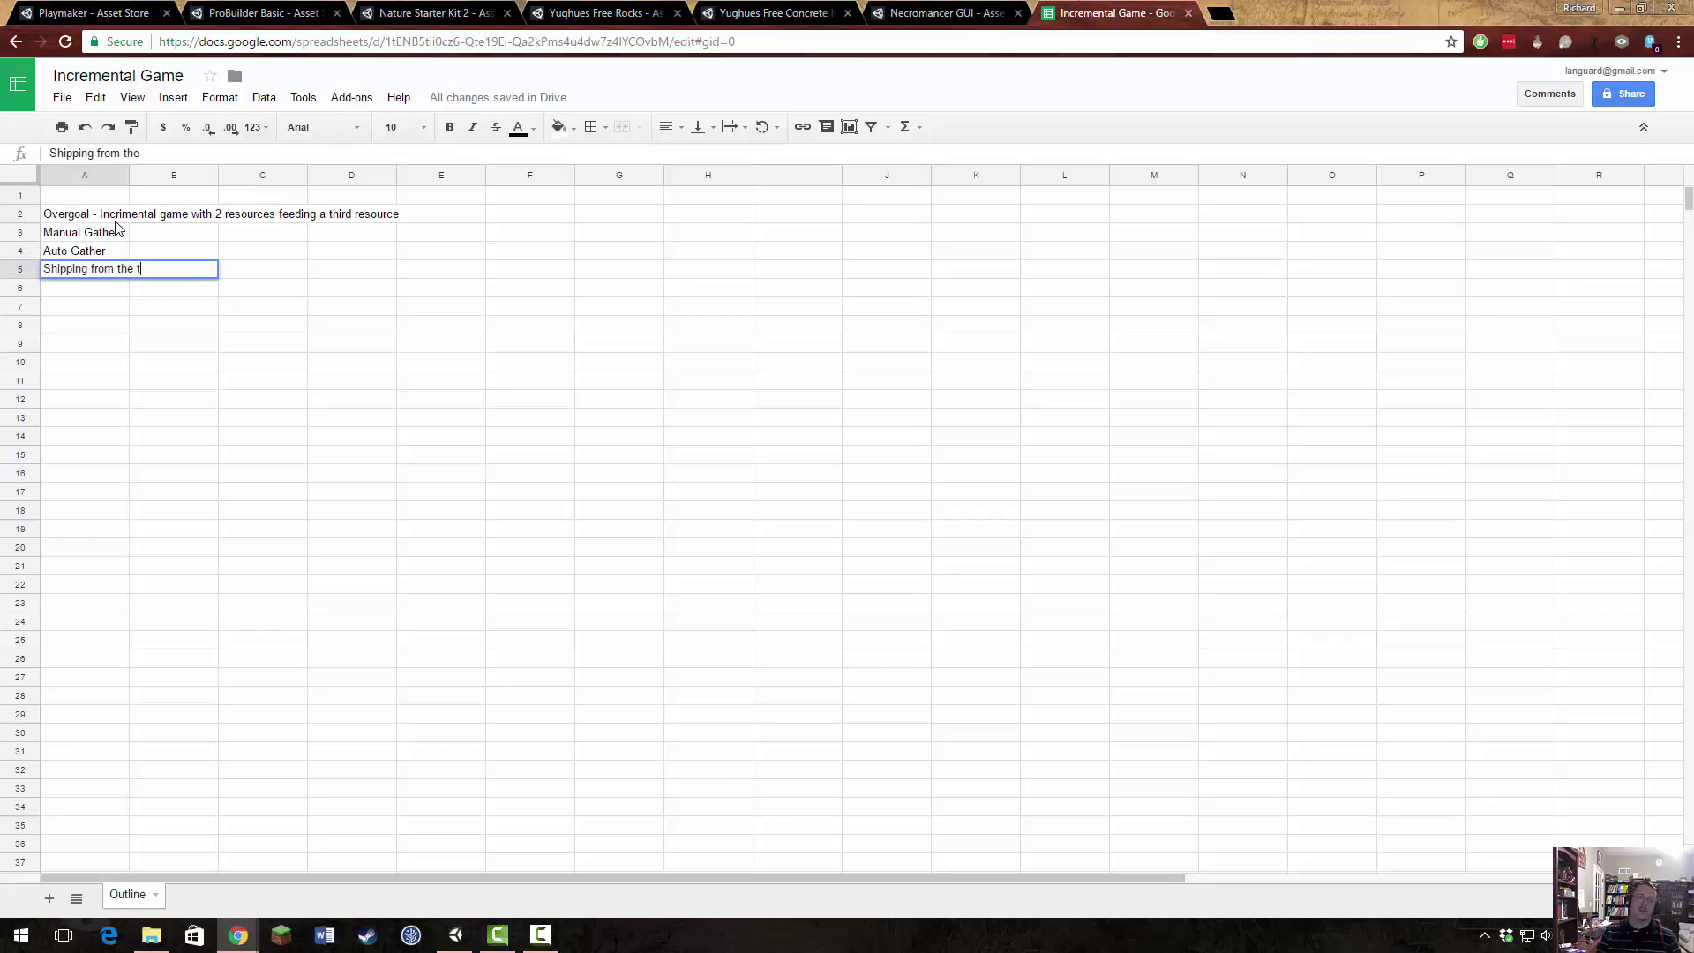
{"action": "type", "text": "wo to the one"}
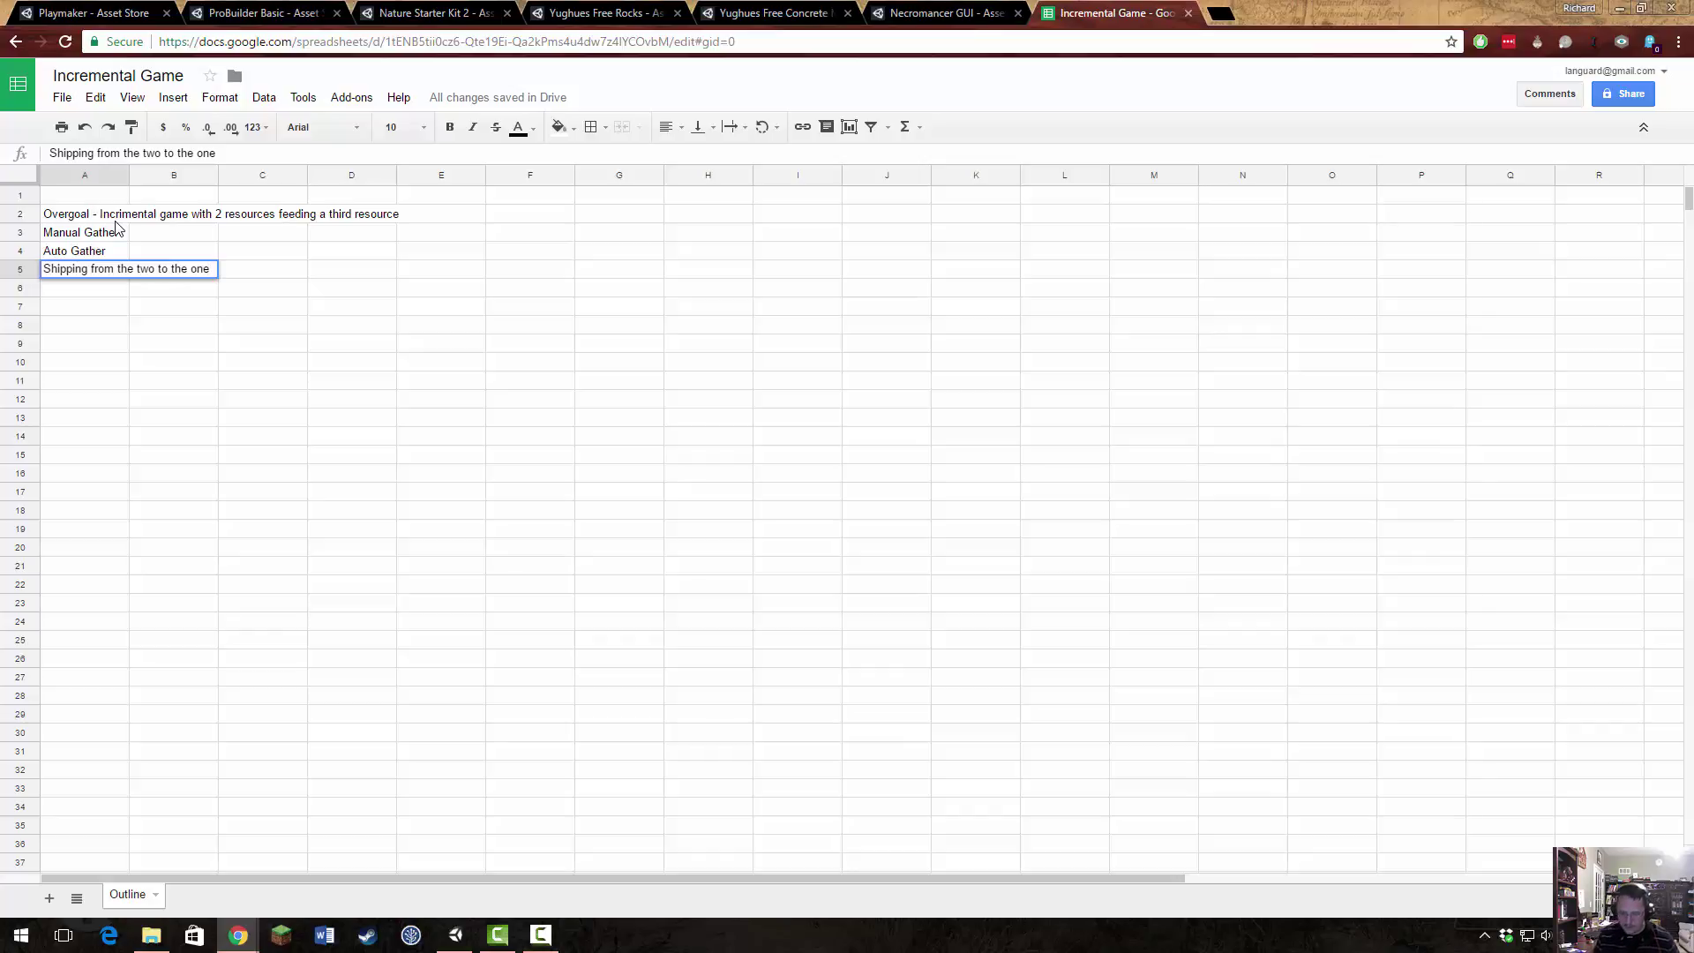
{"action": "key", "text": "Return"}
Enter "Manual and Auto Gather Upgrades" in cell A6, correcting the misspelled last word.
{"action": "type", "text": "Man"}
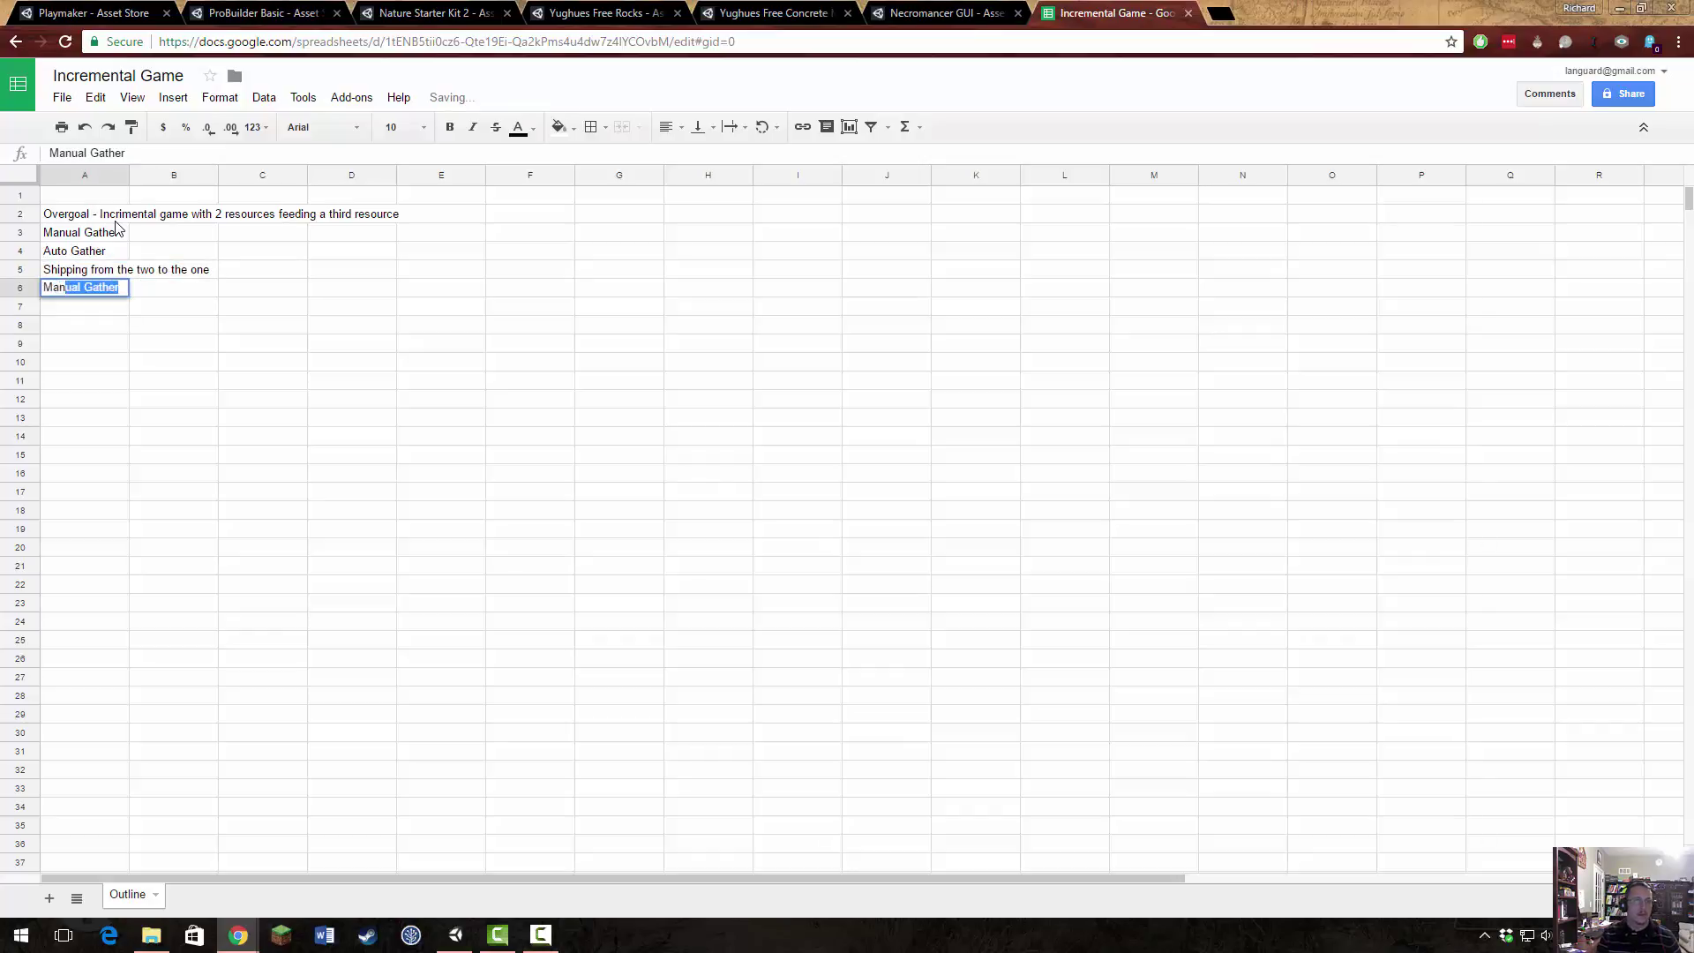
{"action": "type", "text": "ual and Auto "}
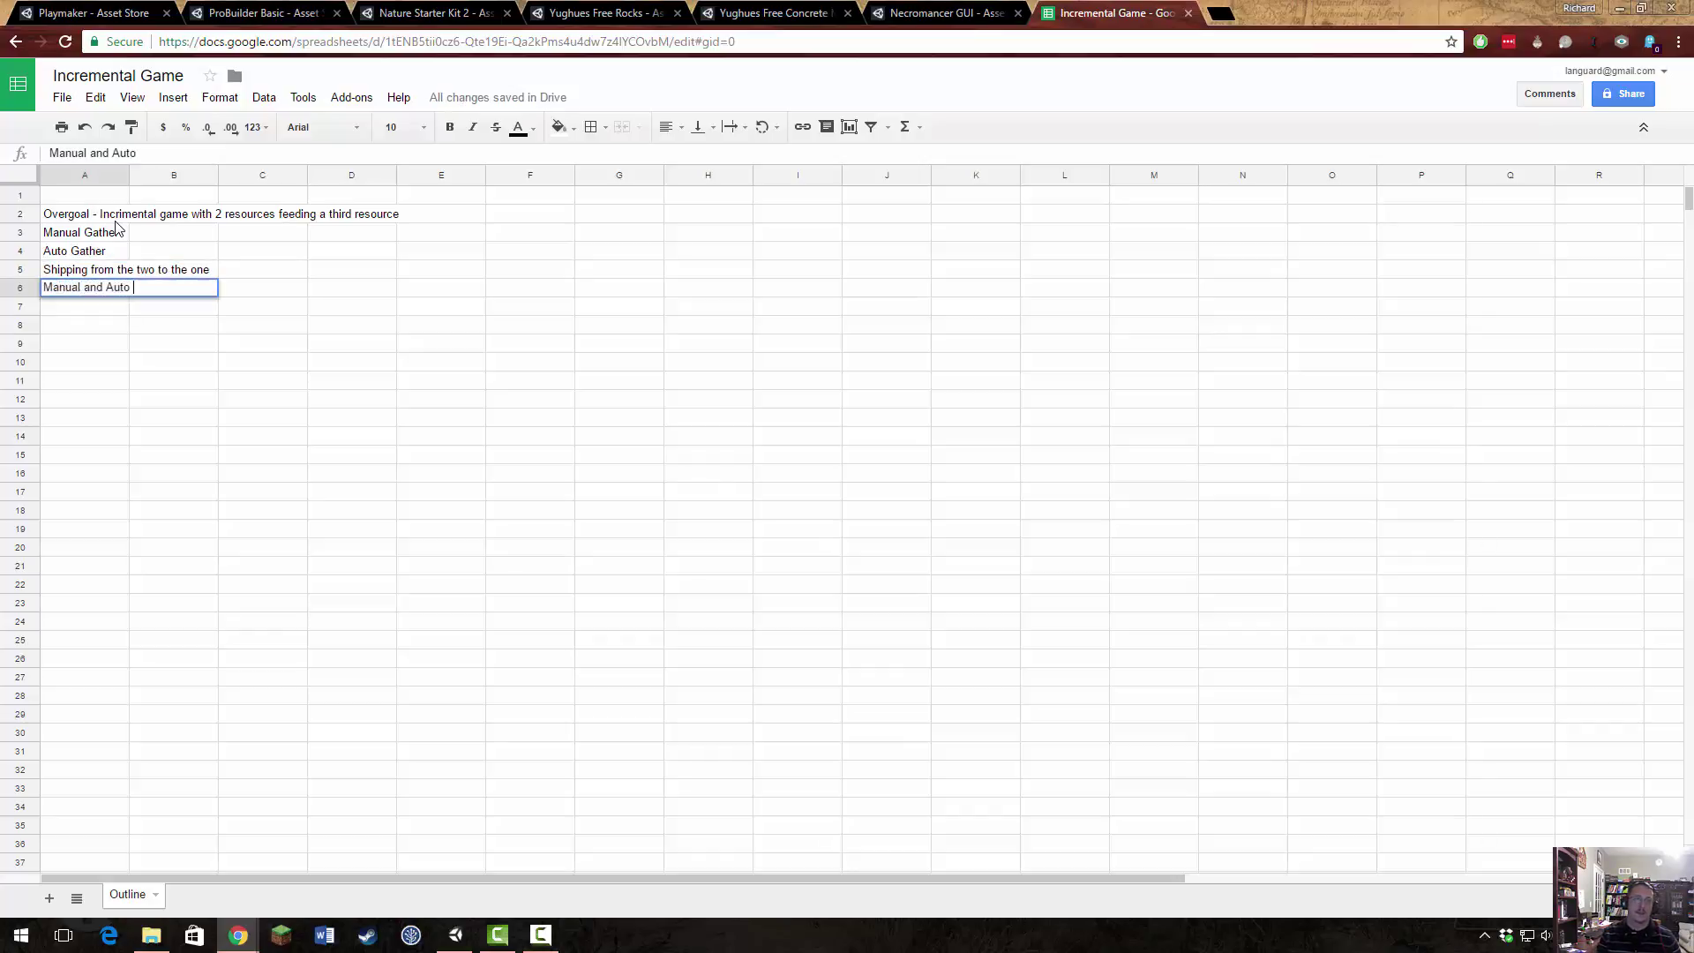
{"action": "type", "text": "Gather uphra"}
{"action": "key", "text": "Return"}
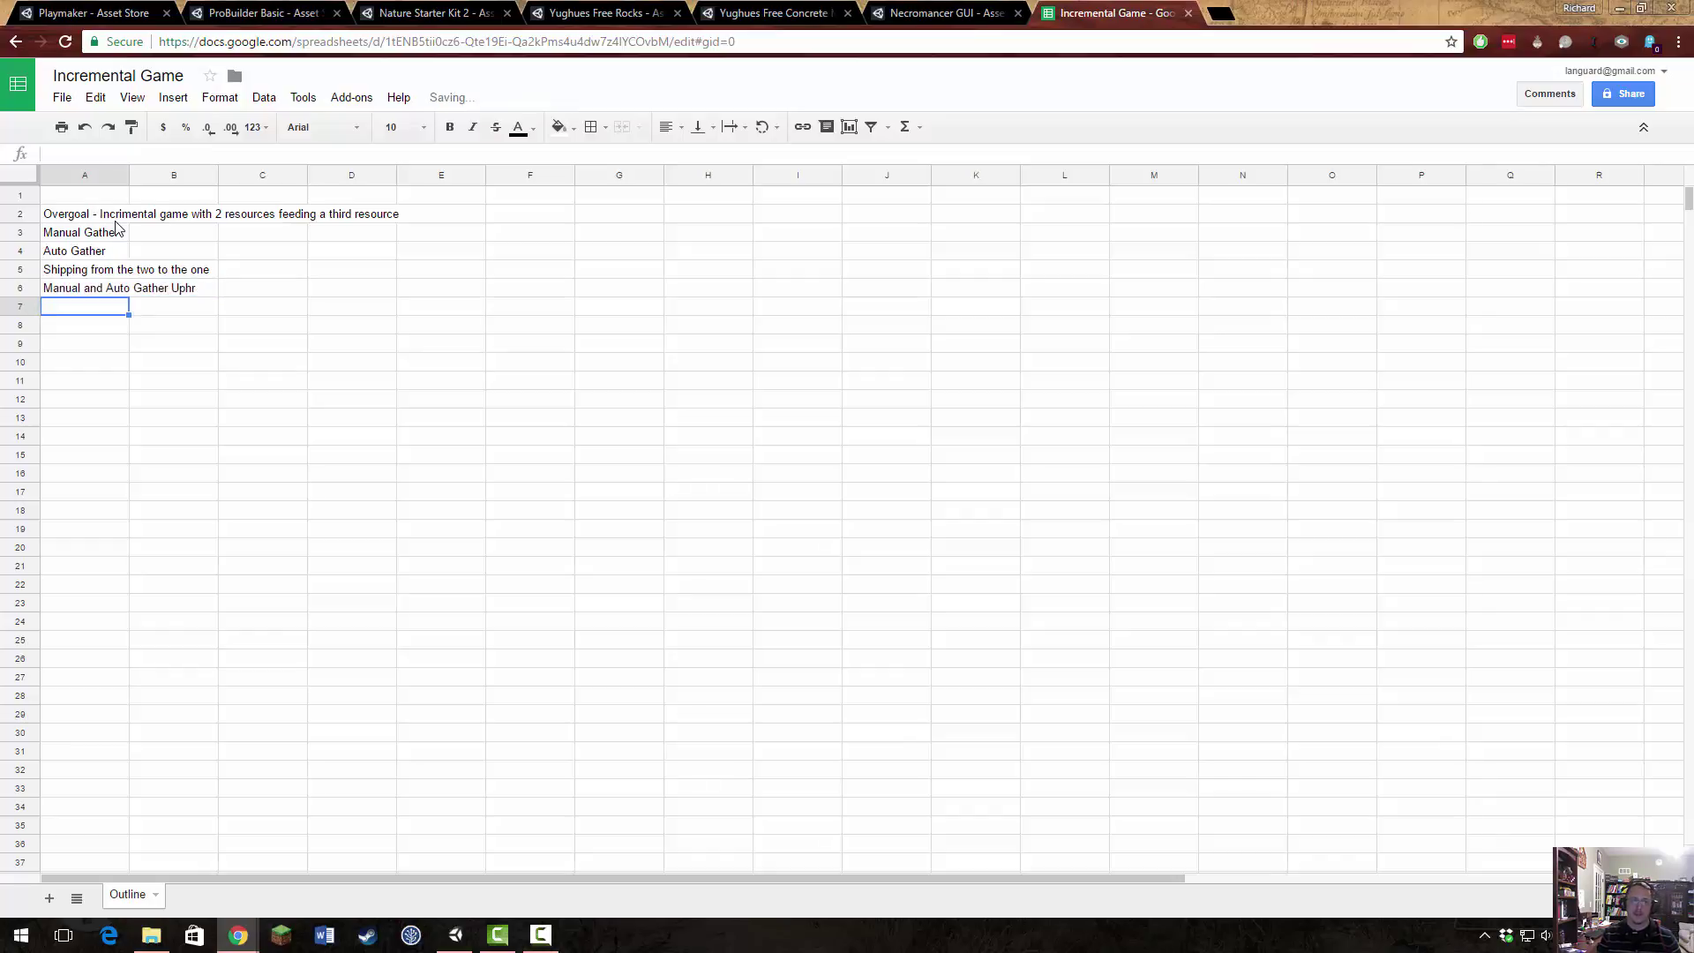
{"action": "key", "text": "Up"}
{"action": "key", "text": "Right"}
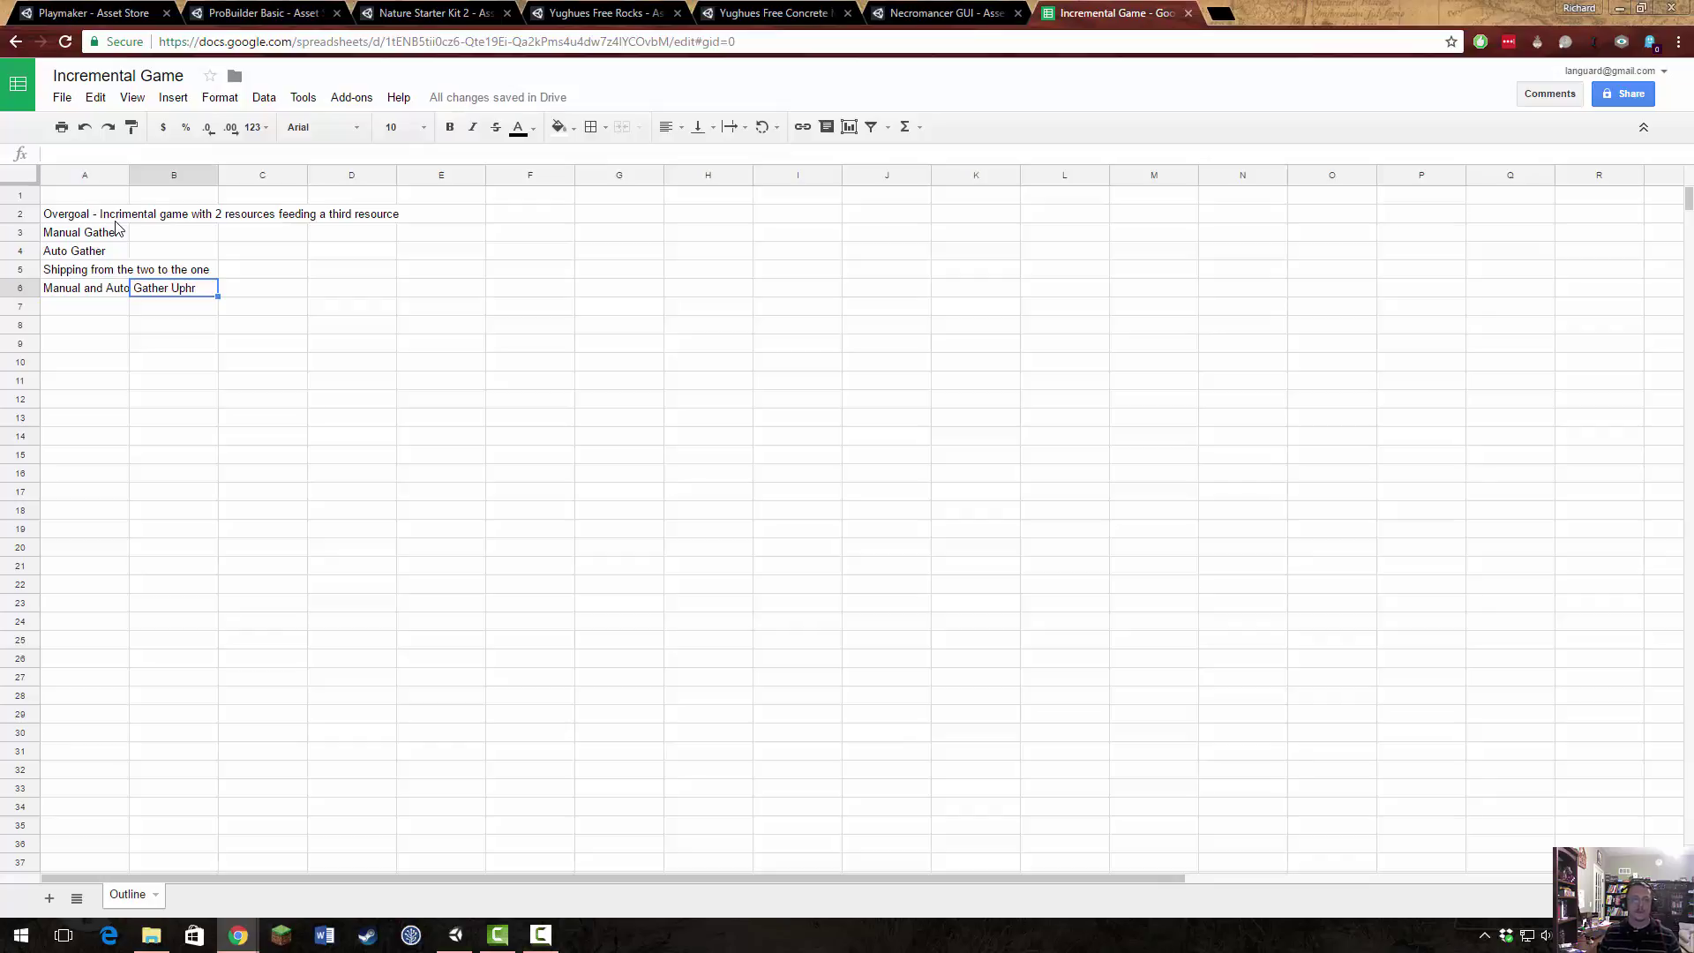
{"action": "key", "text": "Left"}
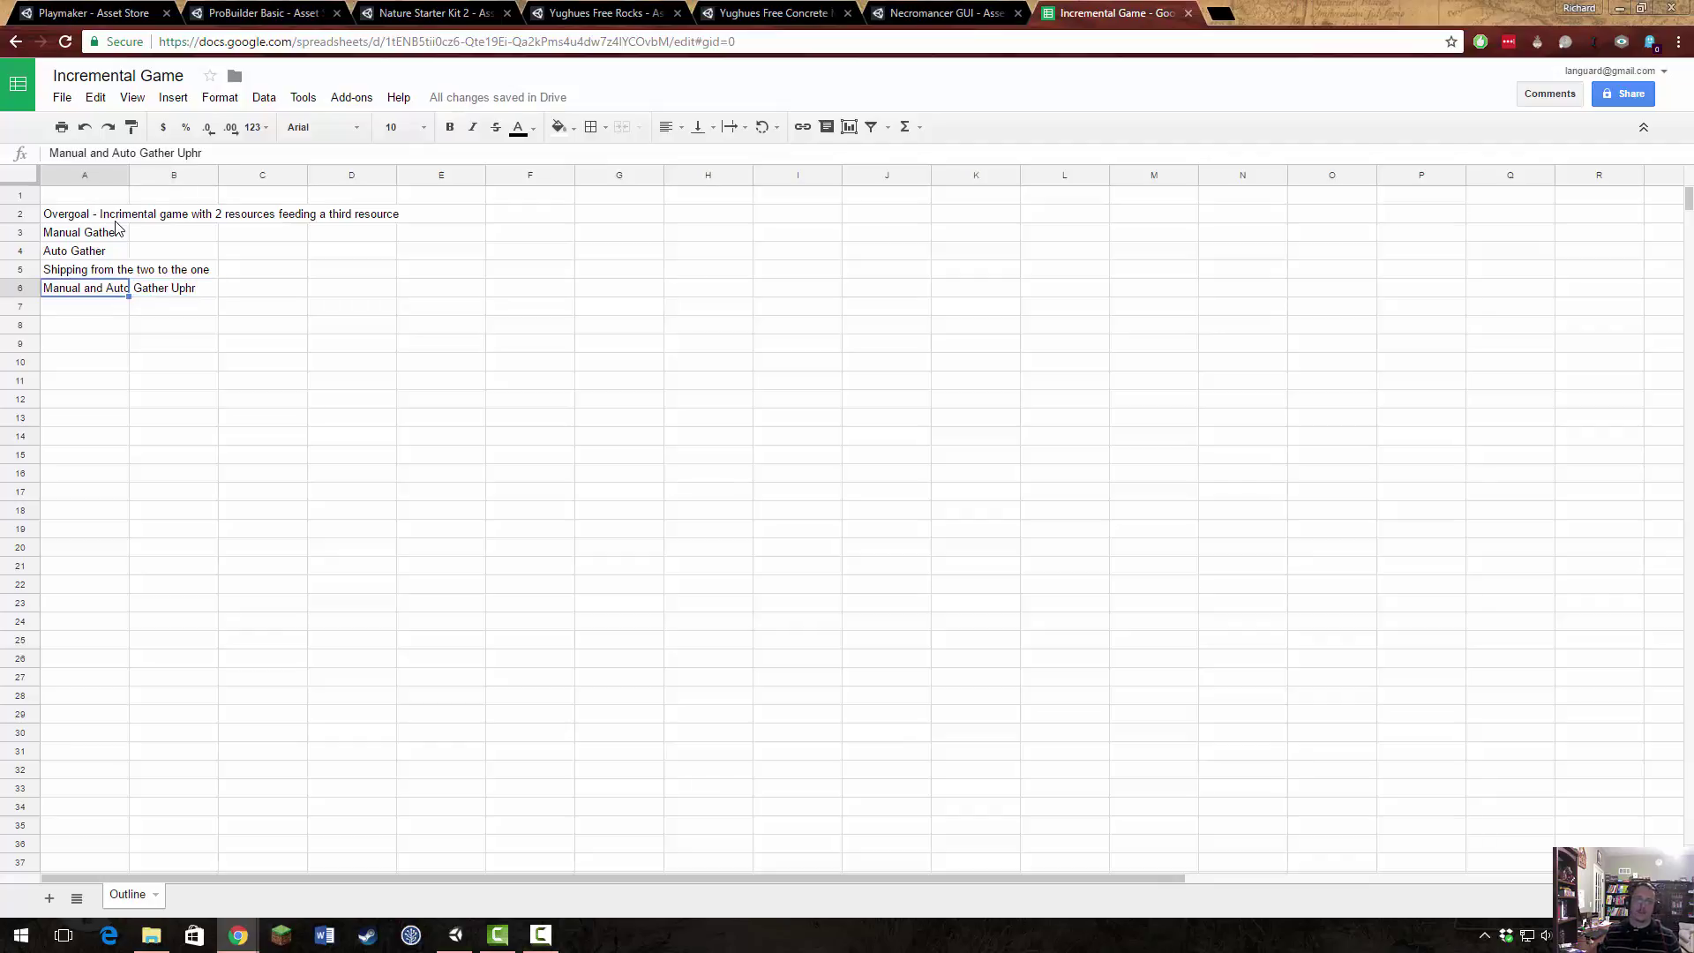
{"action": "key", "text": "Return"}
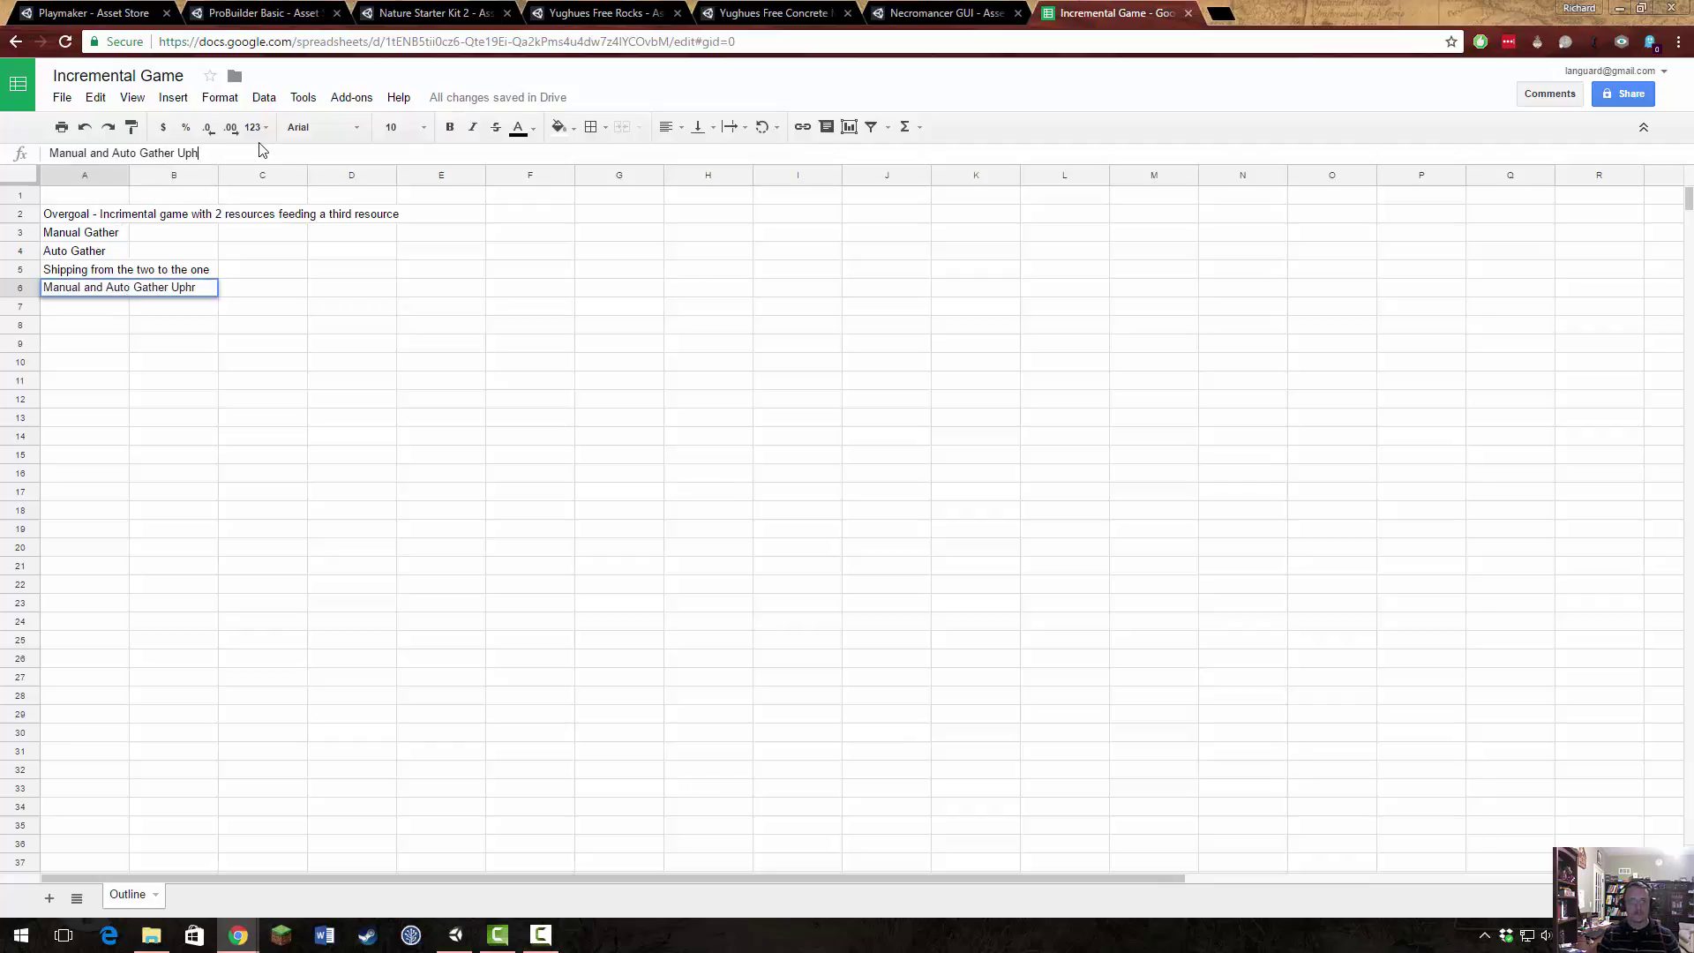
{"action": "key", "text": "BackSpace"}
{"action": "key", "text": "BackSpace"}
{"action": "type", "text": "grades"}
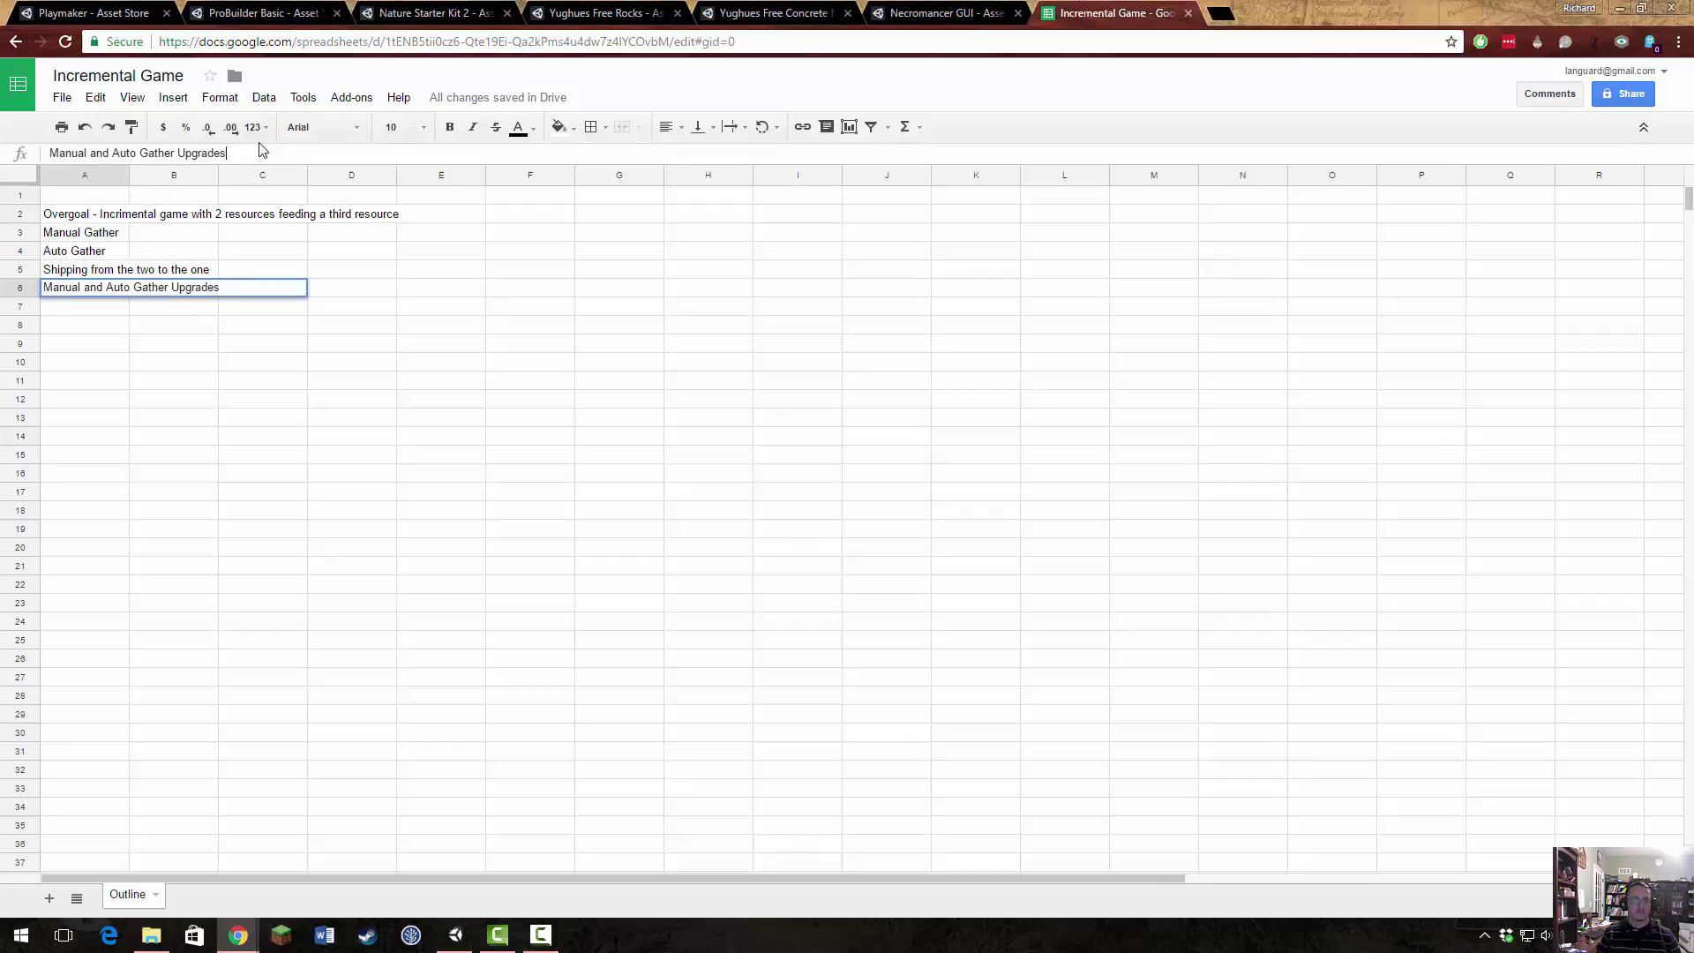
{"action": "key", "text": "Return"}
Add "Shipping Upgrades" in cell A7 and "3 Locations" in cell A8 of the outline.
{"action": "type", "text": "Shipping"}
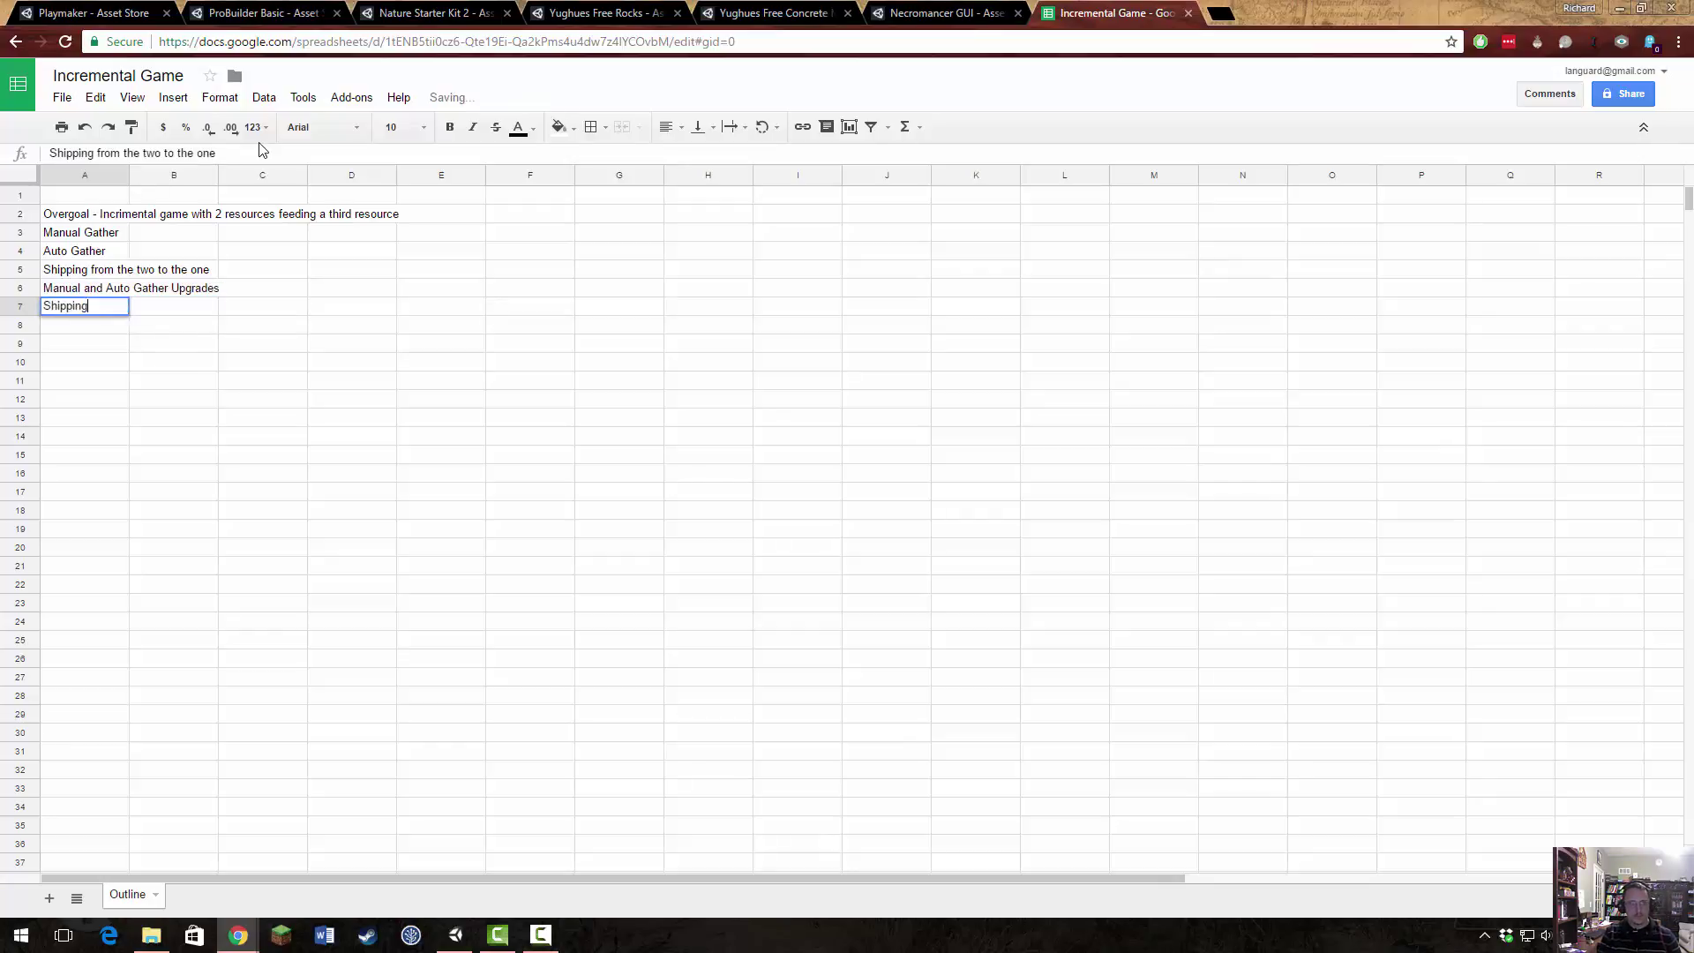
{"action": "type", "text": " Upgrades"}
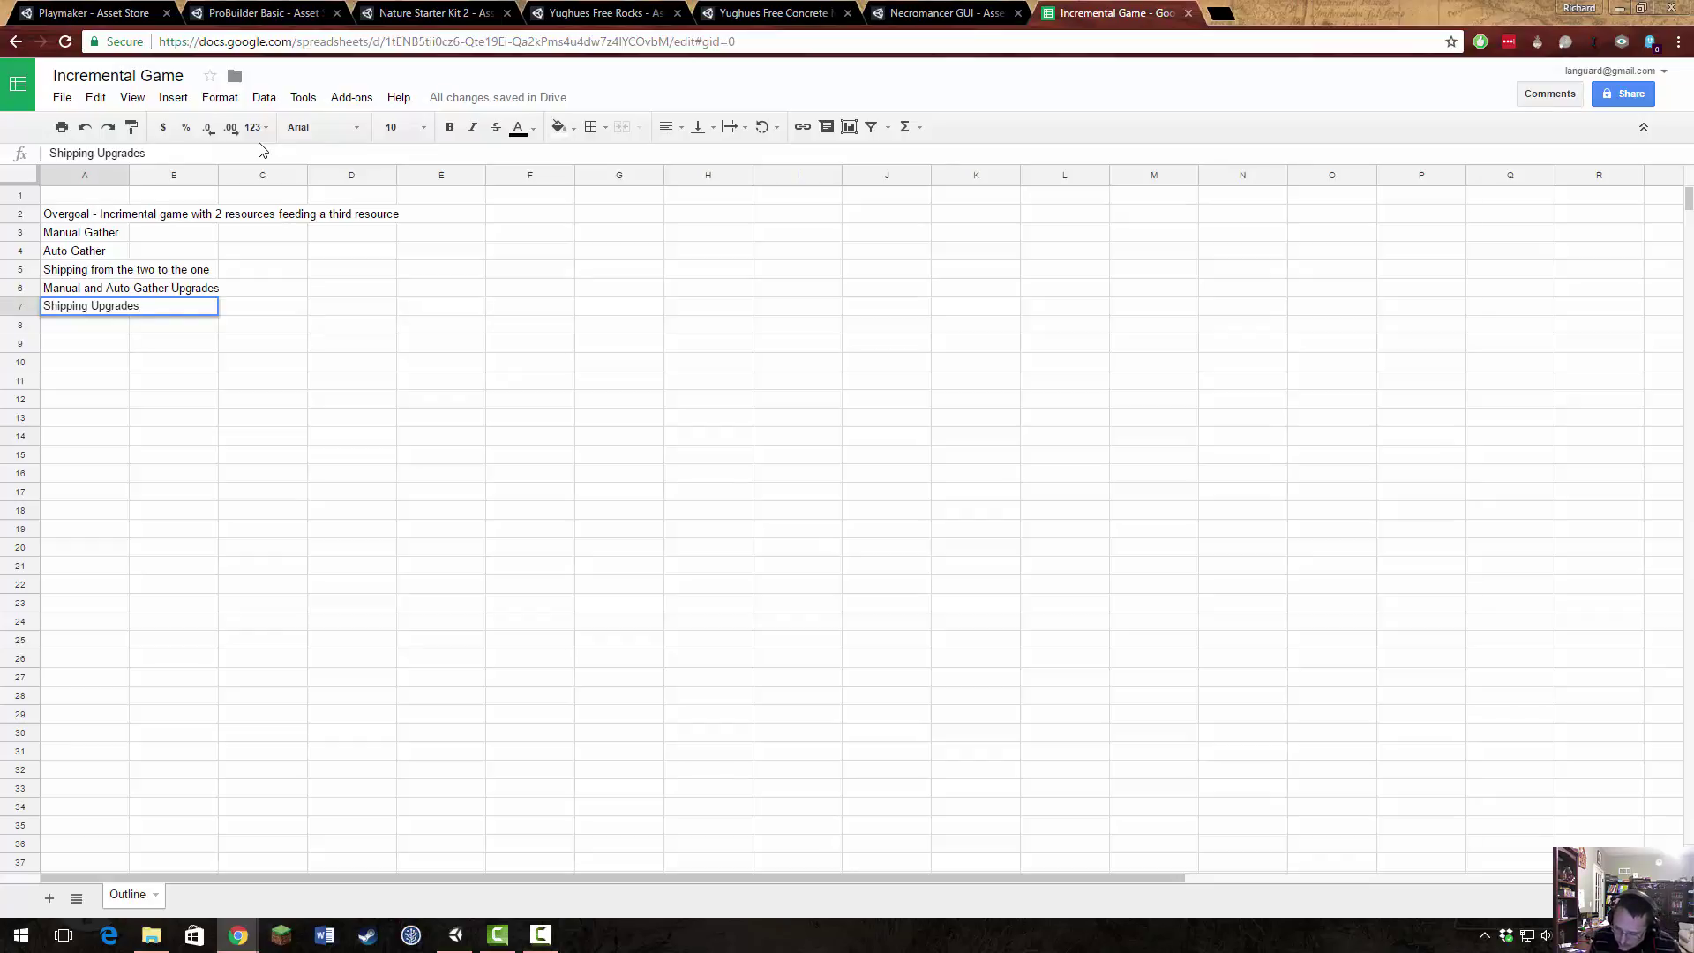
{"action": "key", "text": "Return"}
{"action": "type", "text": "3"}
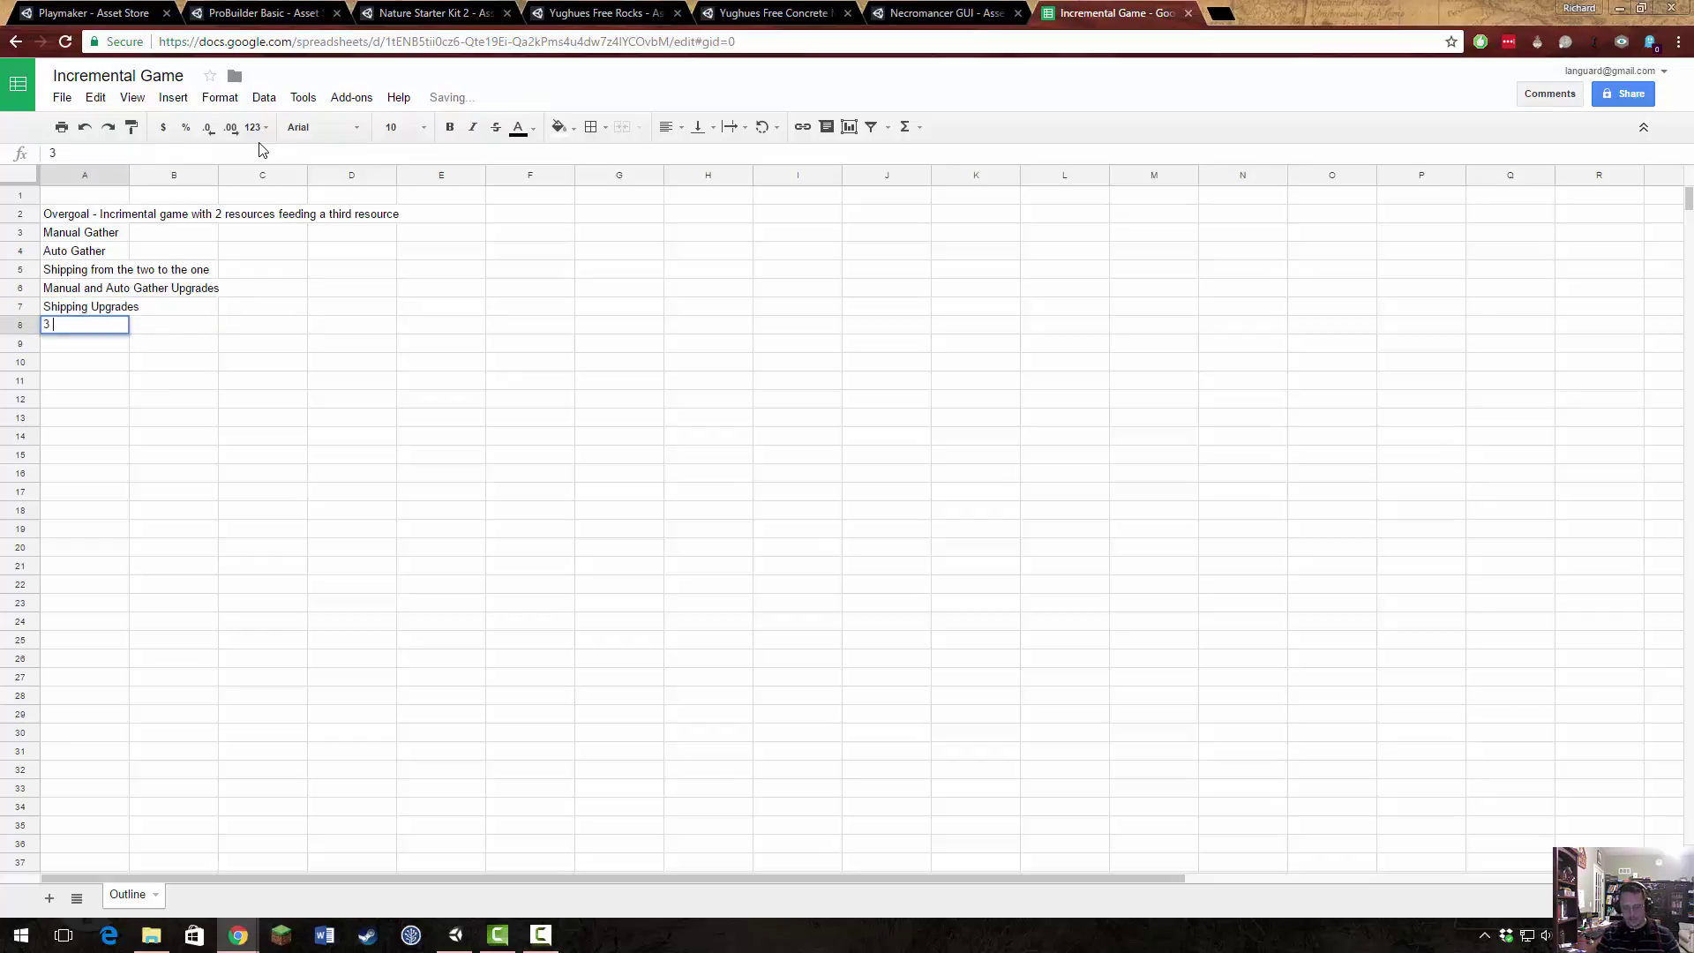
{"action": "type", "text": " Locations"}
{"action": "key", "text": "Return"}
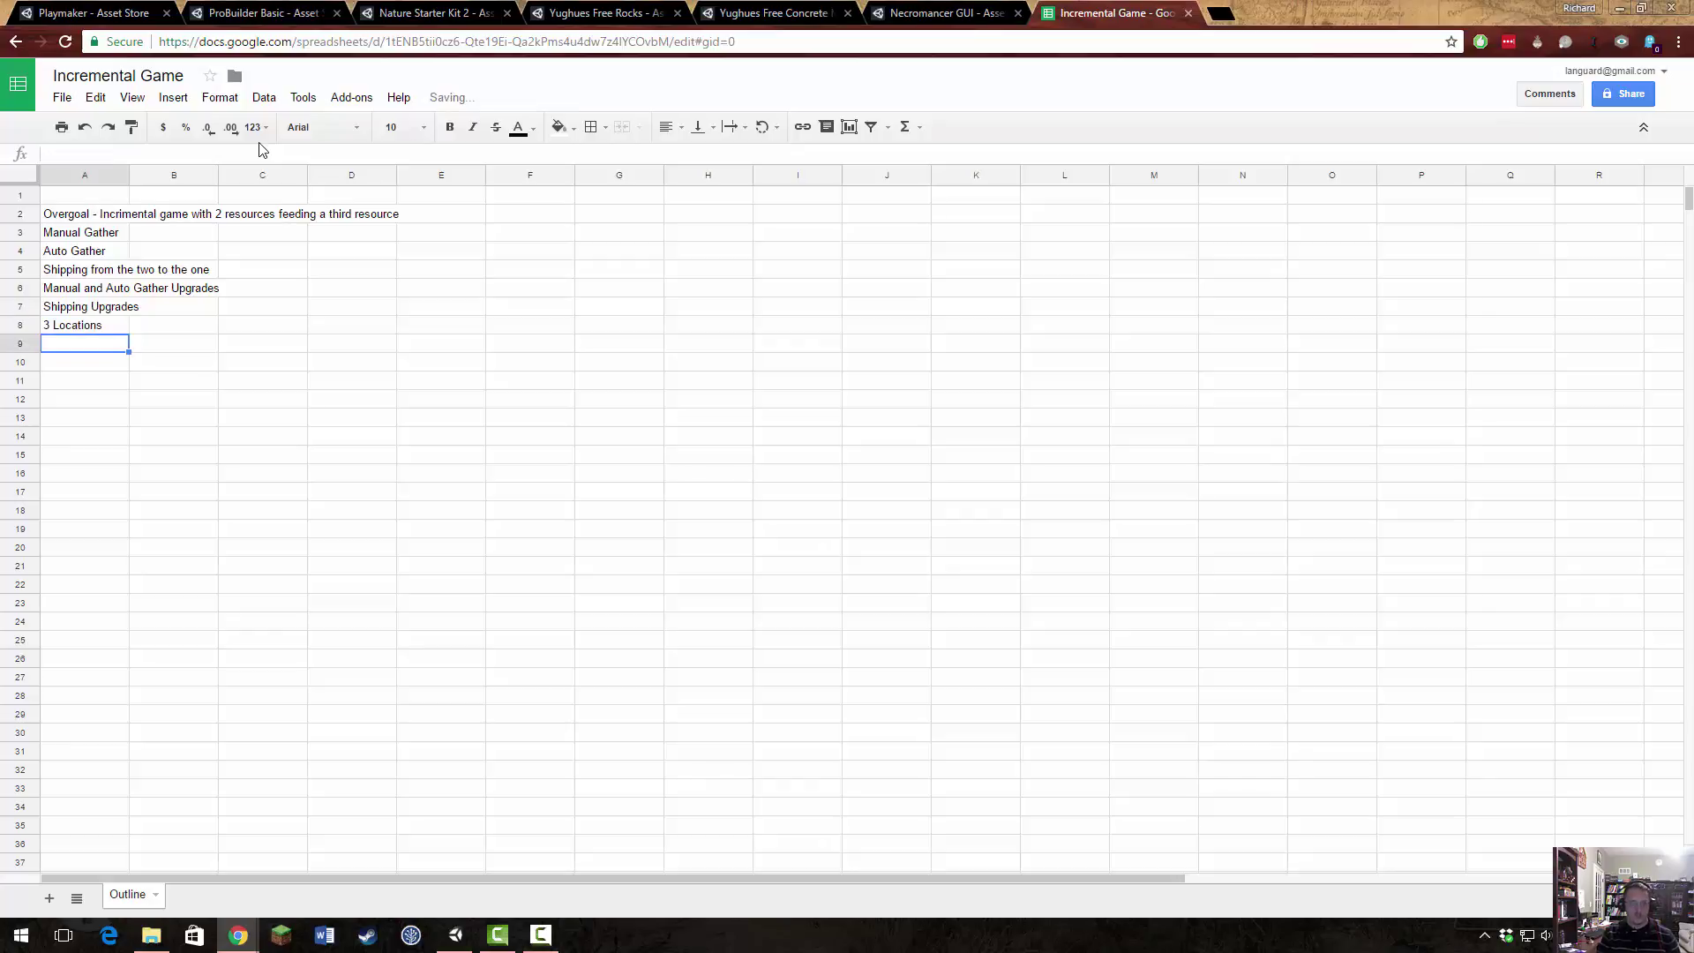
List the locations "Workshop", "Forest Ruins" and "Mountain Mine" in cells A9 to A11, under the 3 Locations line.
{"action": "type", "text": "Workd"}
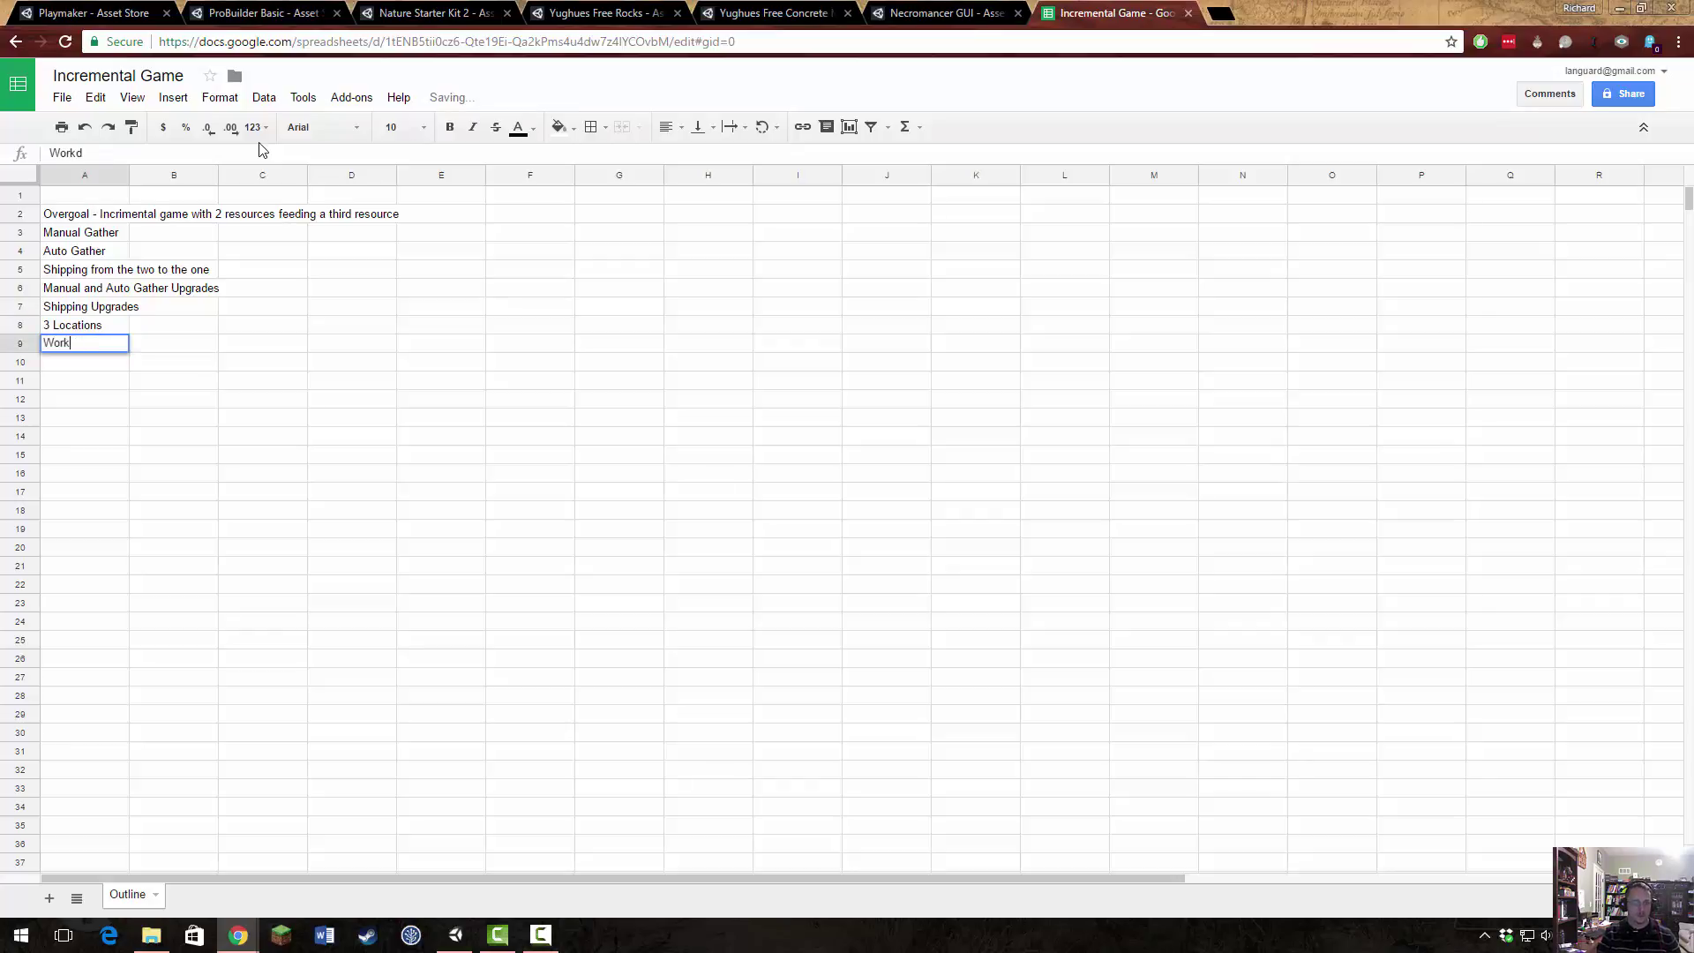
{"action": "type", "text": "shop"}
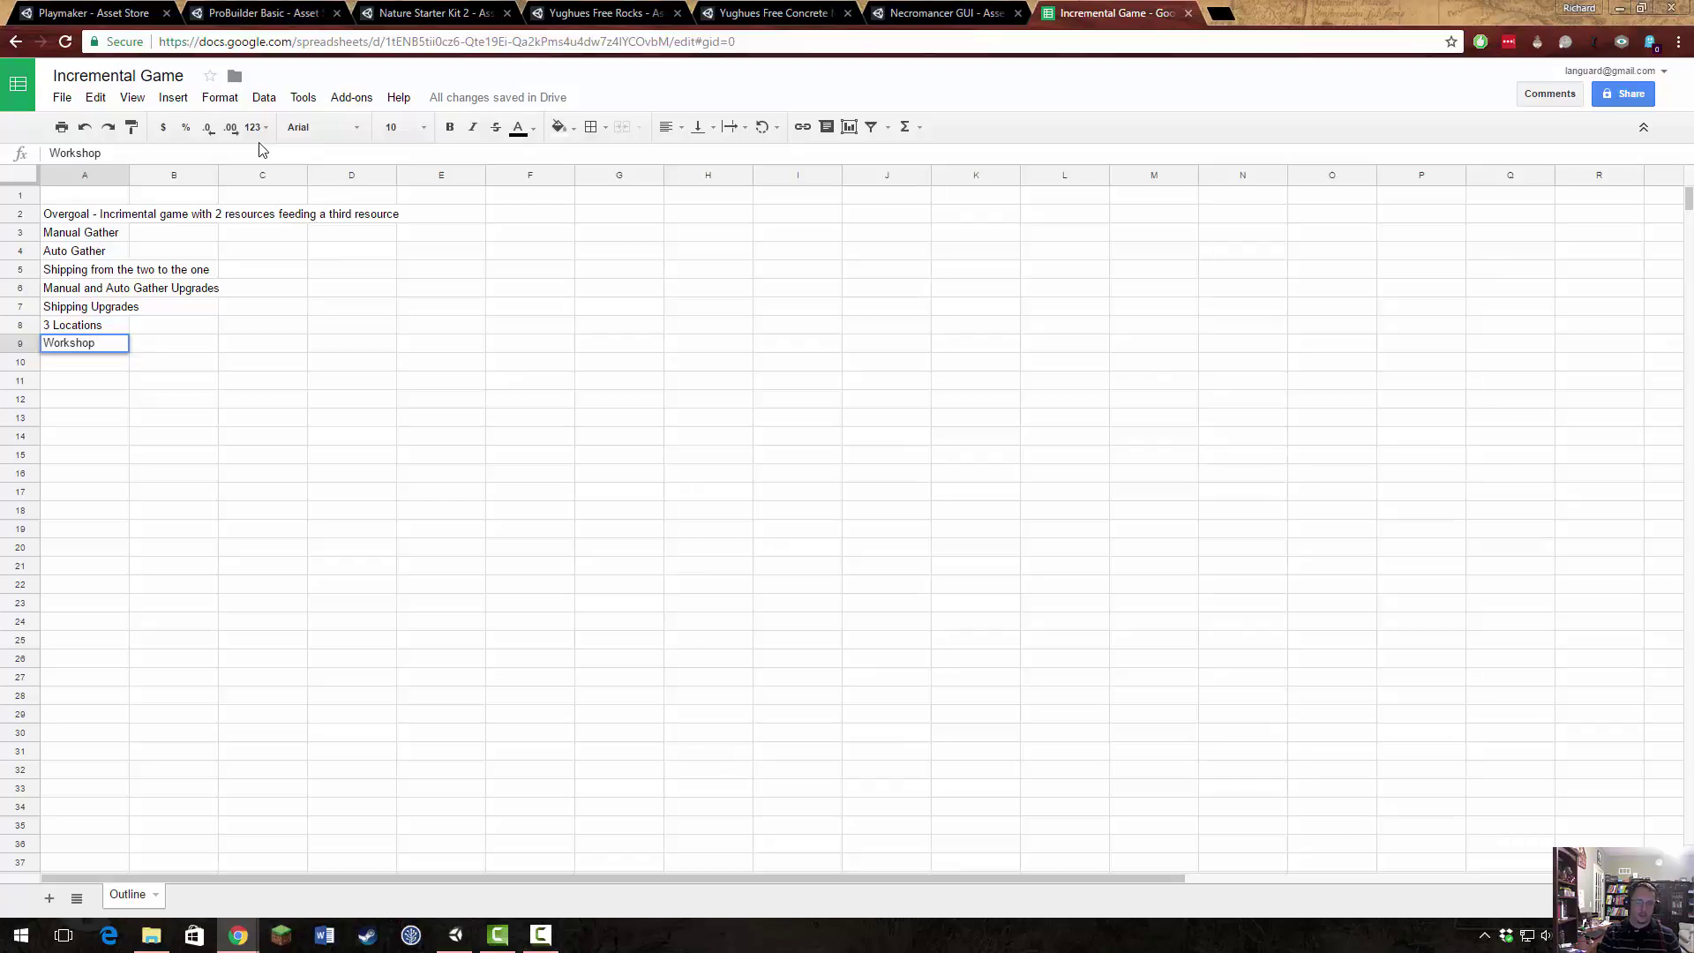
{"action": "key", "text": "Return"}
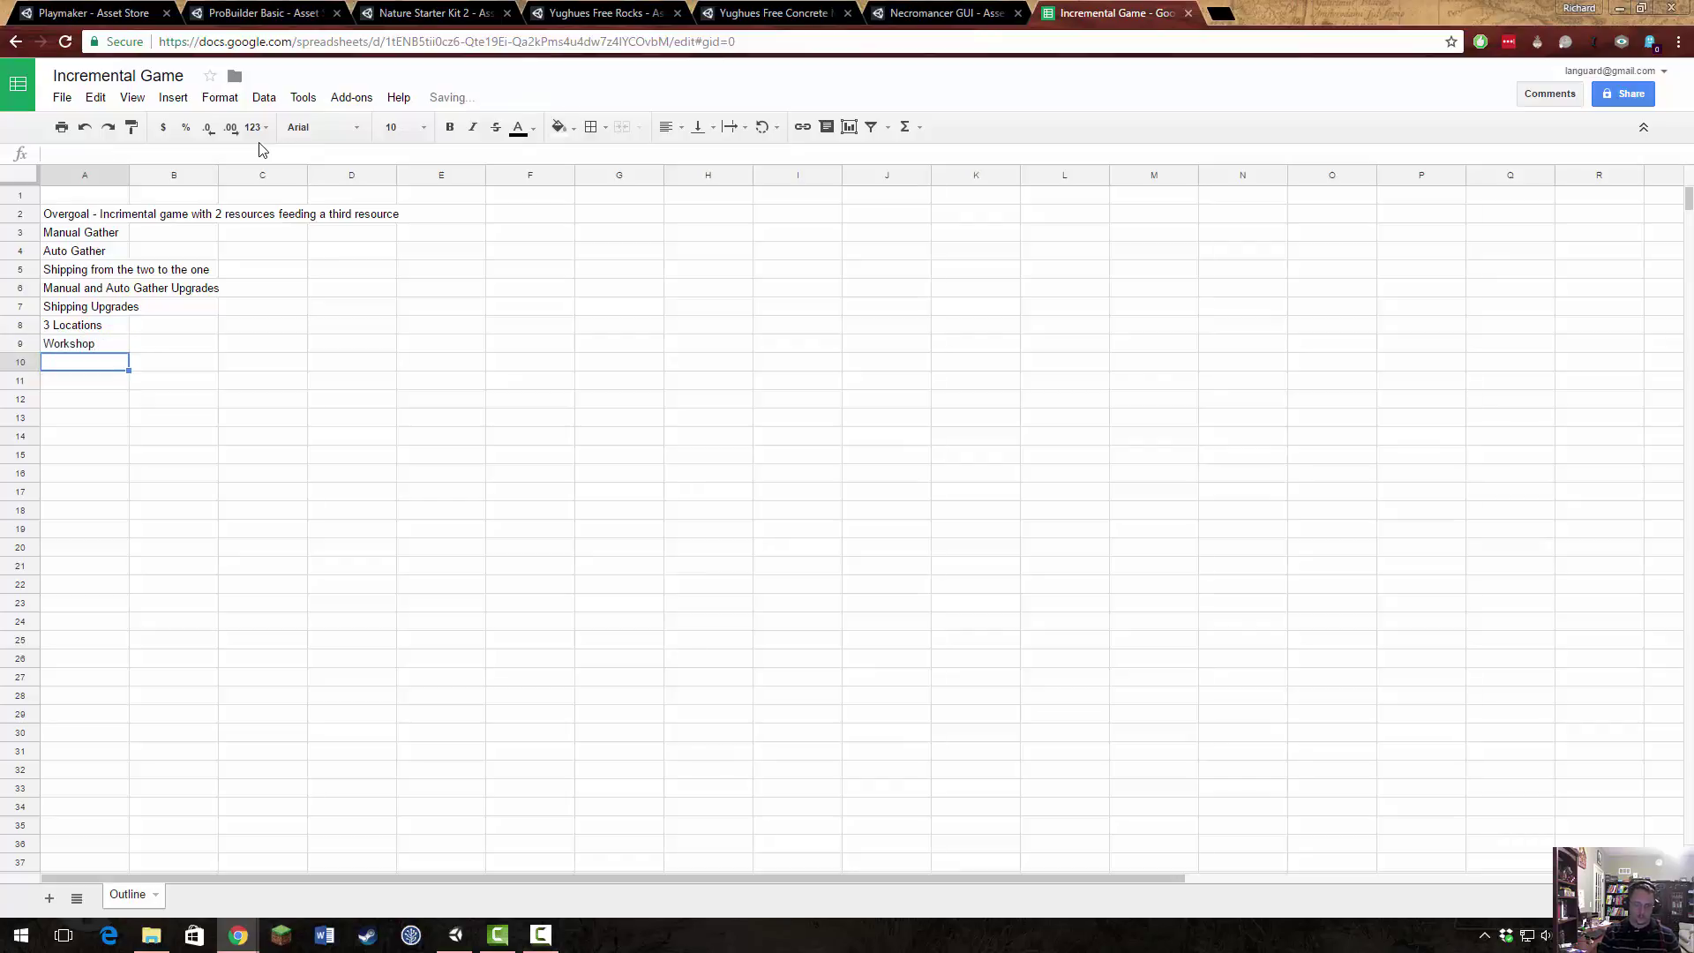
{"action": "type", "text": "Forest "}
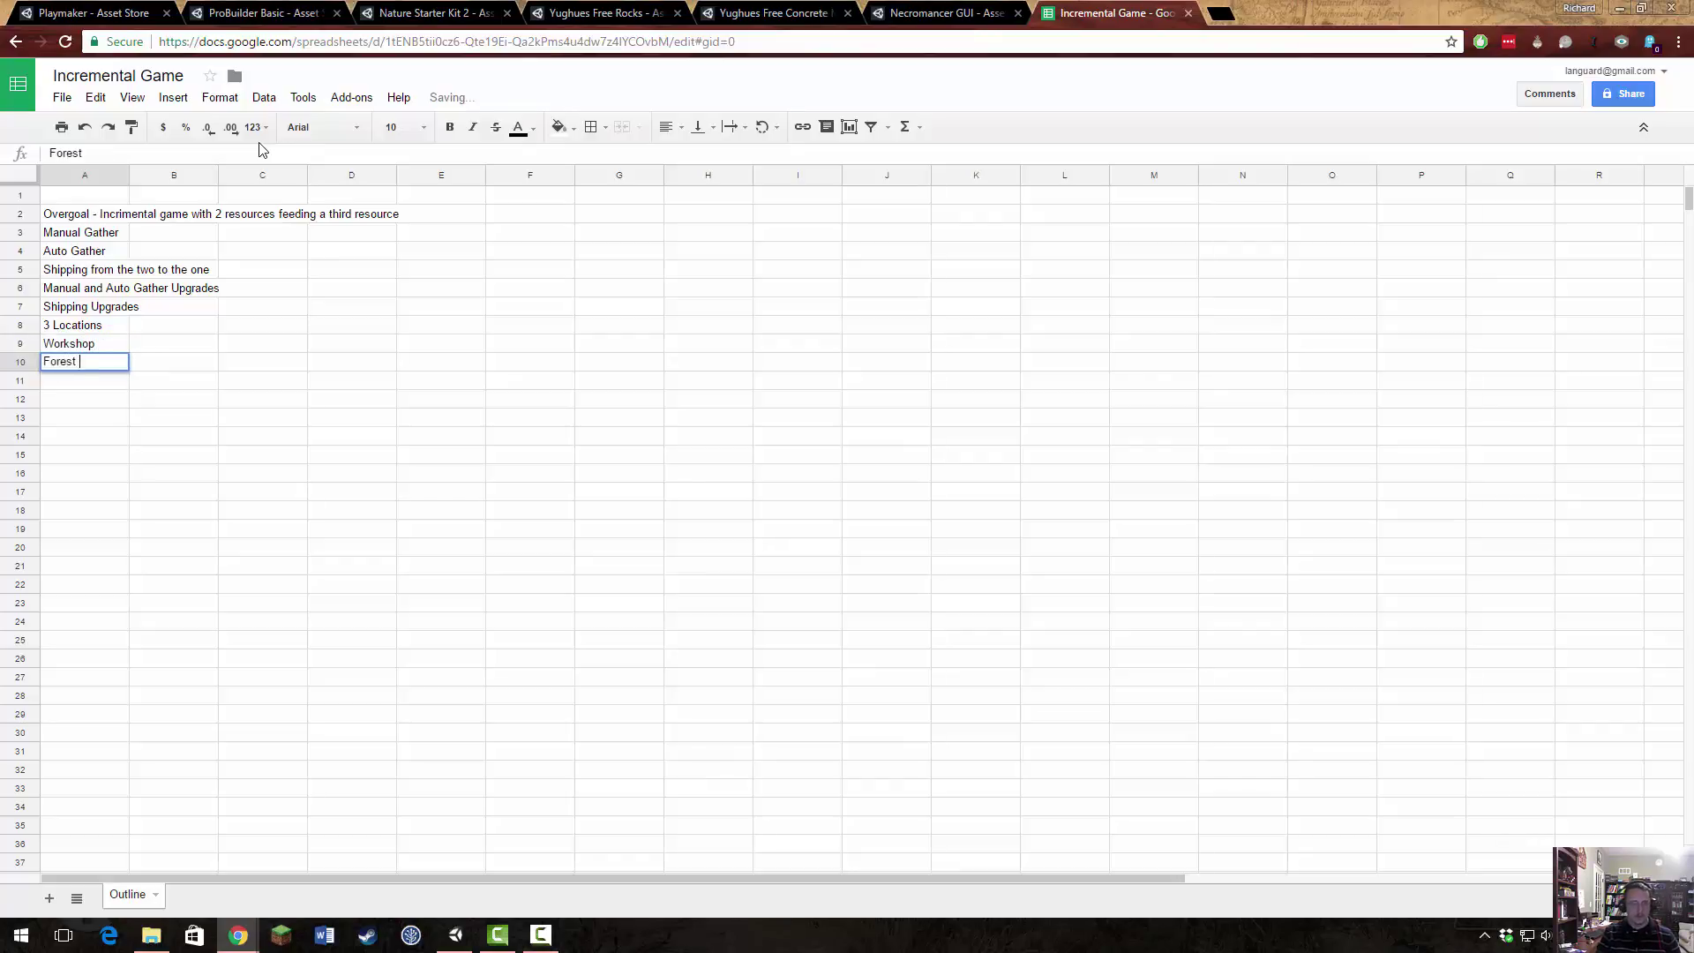
{"action": "type", "text": "Riined"}
{"action": "key", "text": "BackSpace"}
{"action": "key", "text": "BackSpace"}
{"action": "key", "text": "BackSpace"}
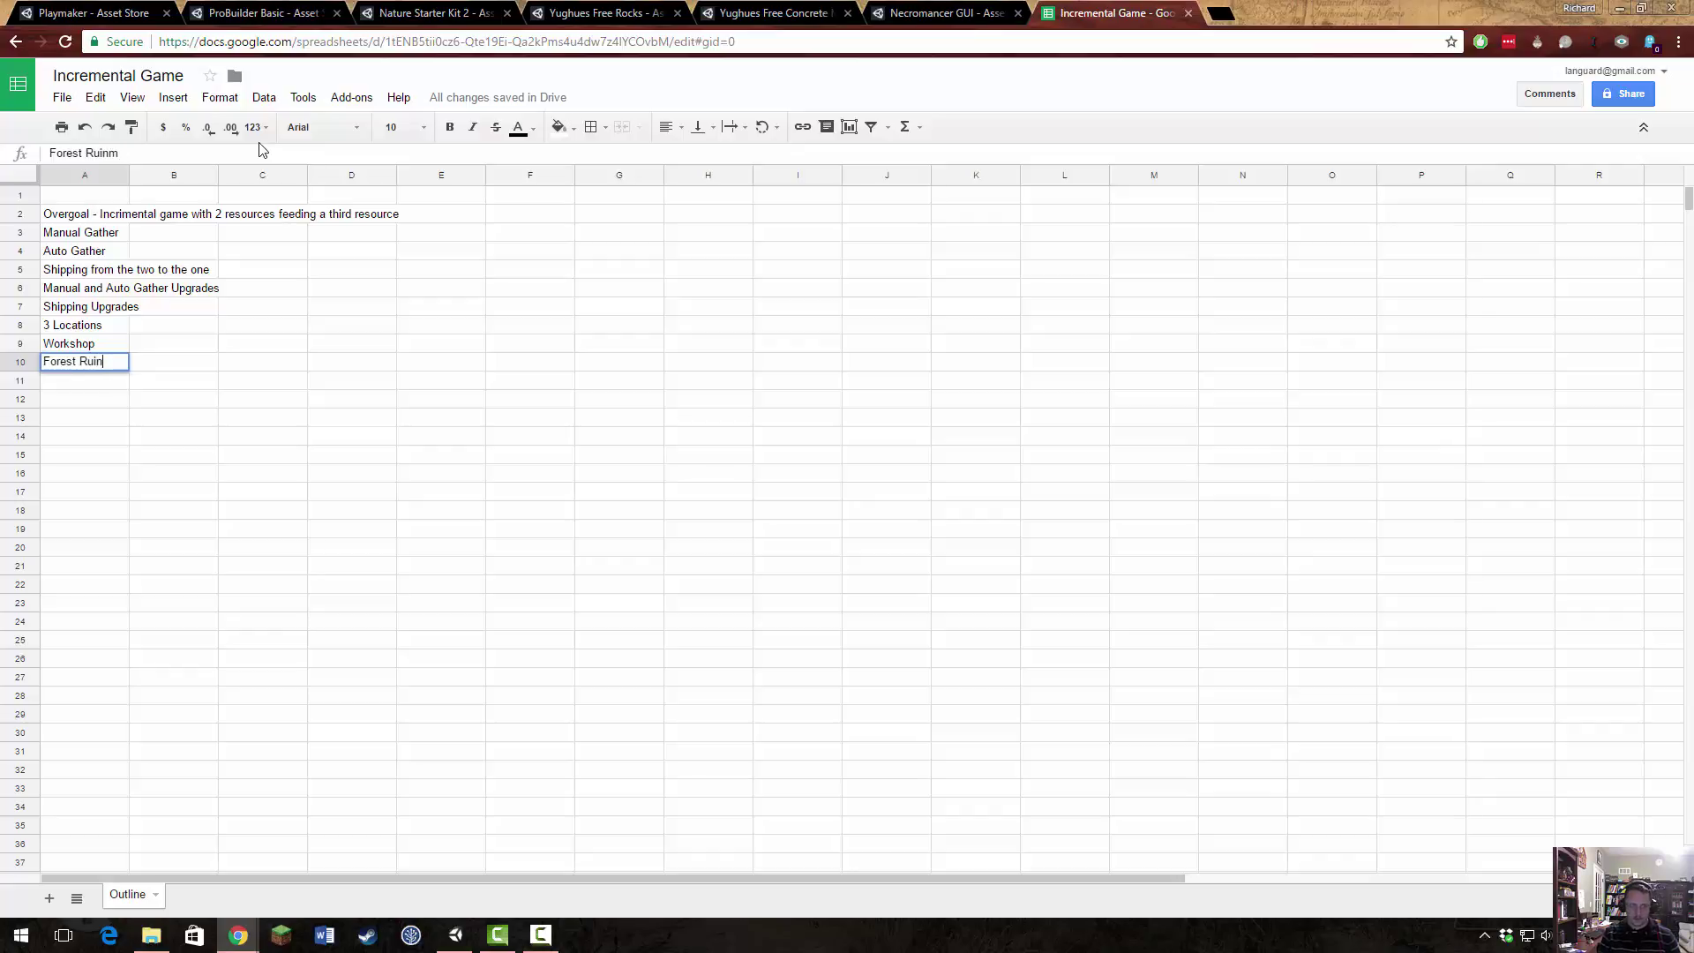
{"action": "type", "text": "s"}
{"action": "key", "text": "Return"}
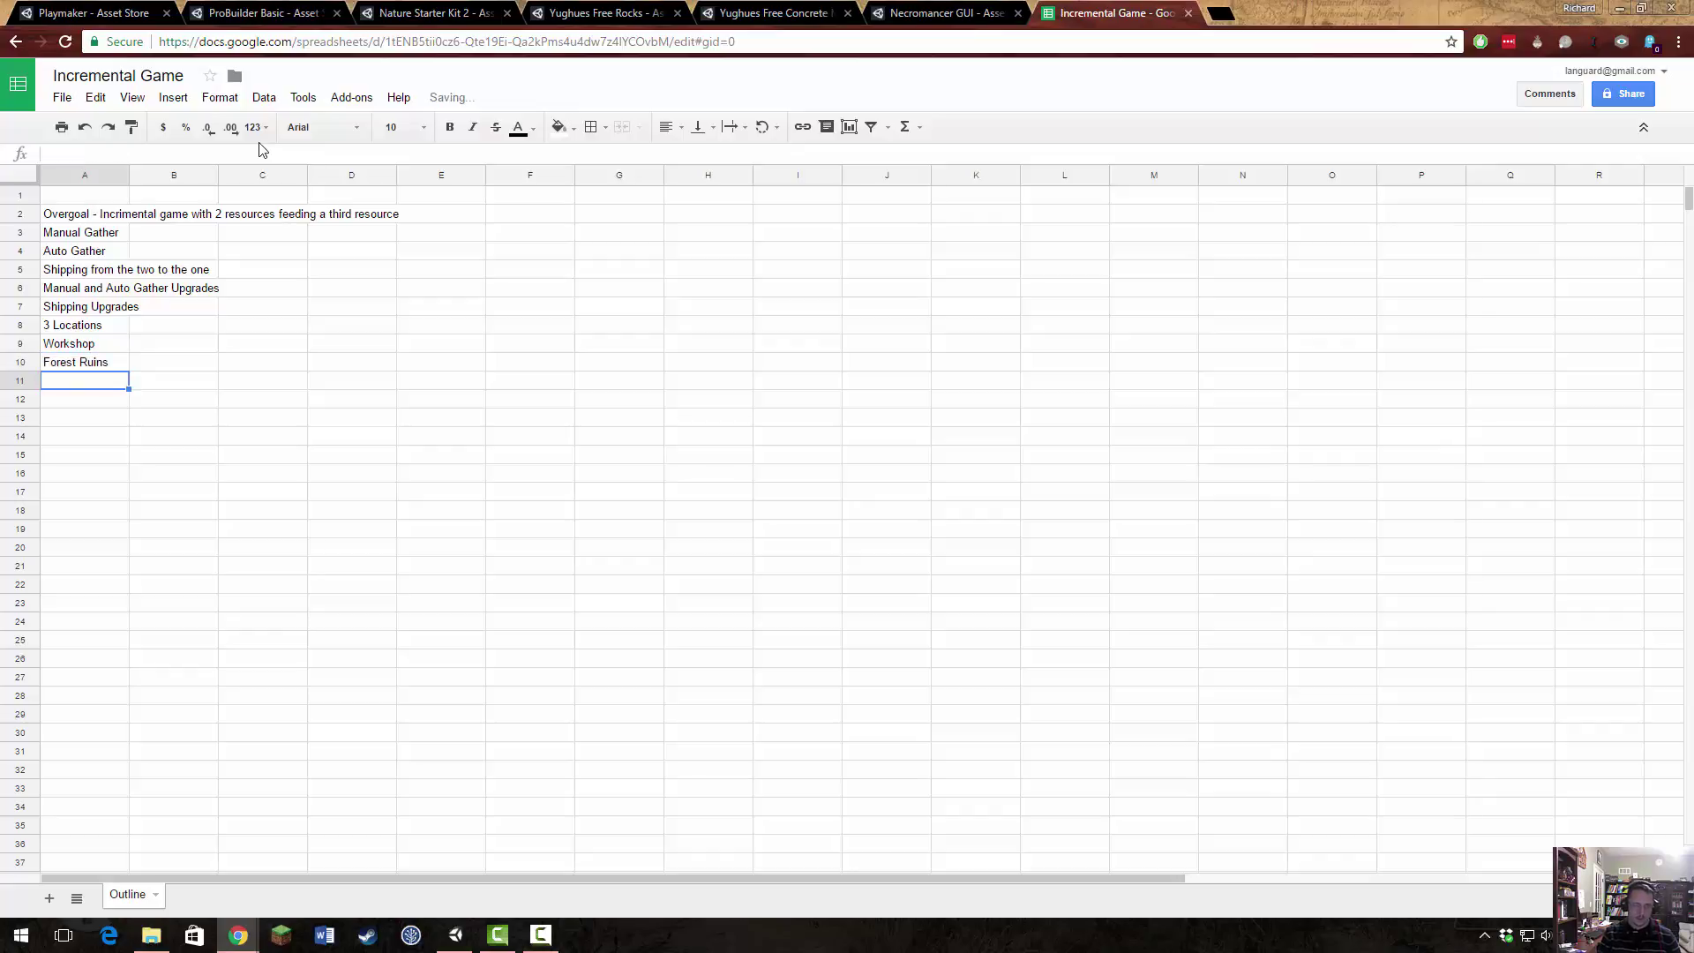
{"action": "type", "text": "Mountain Mine"}
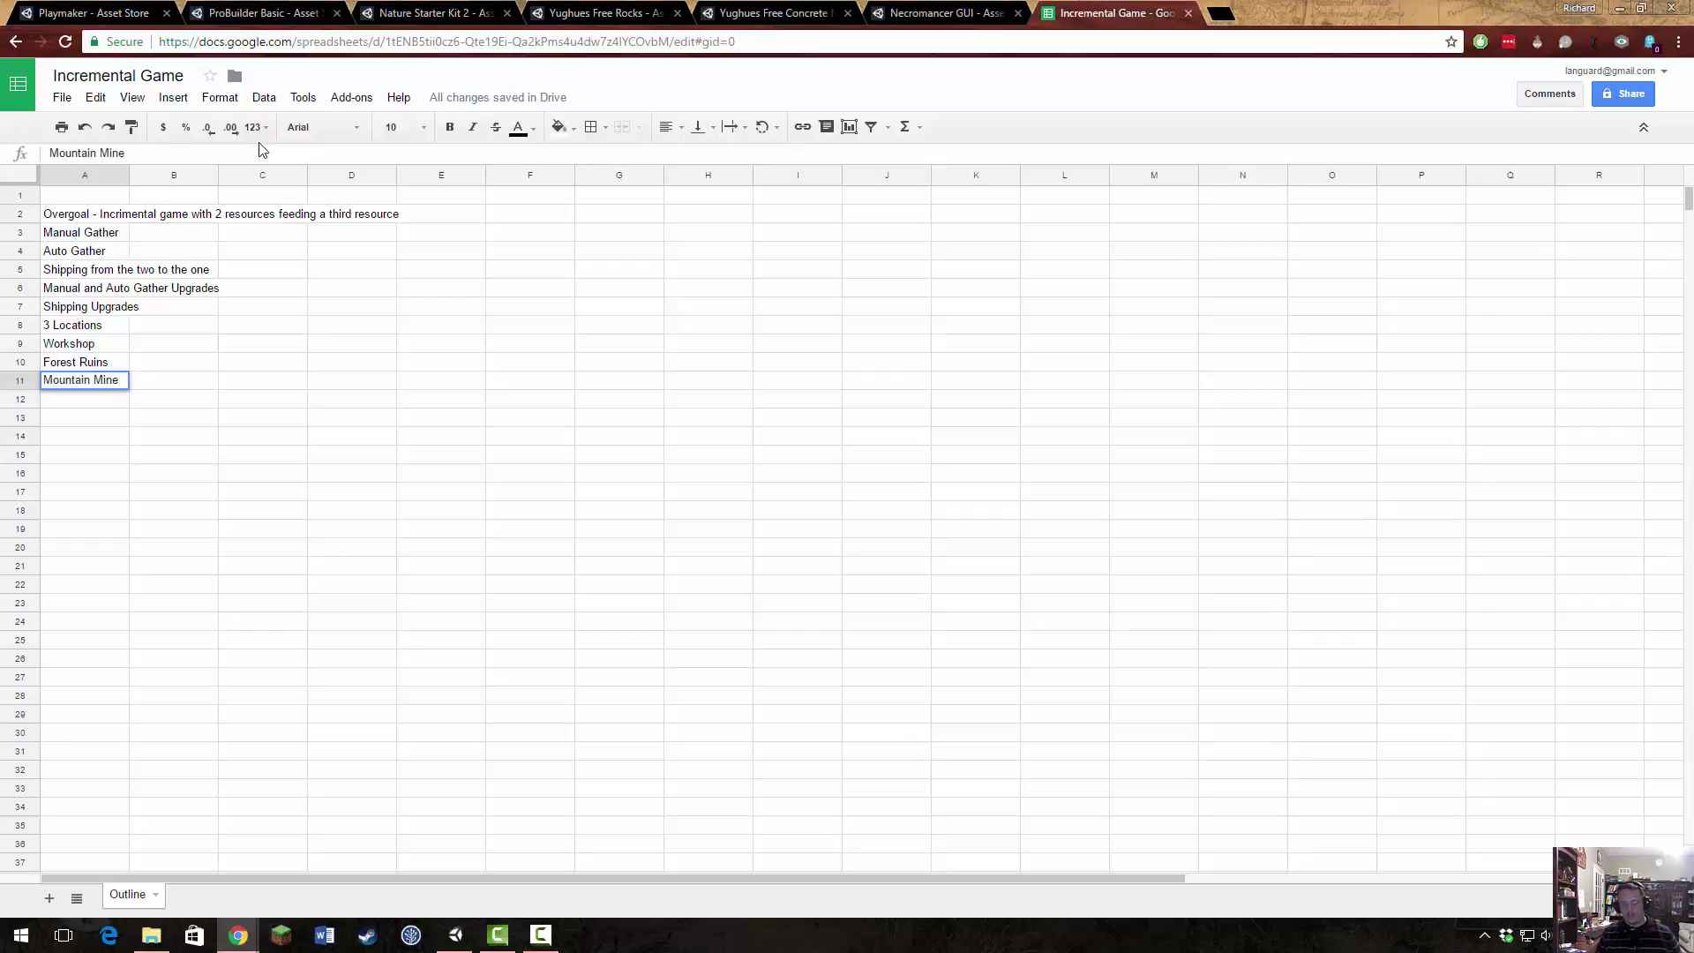
{"action": "key", "text": "Return"}
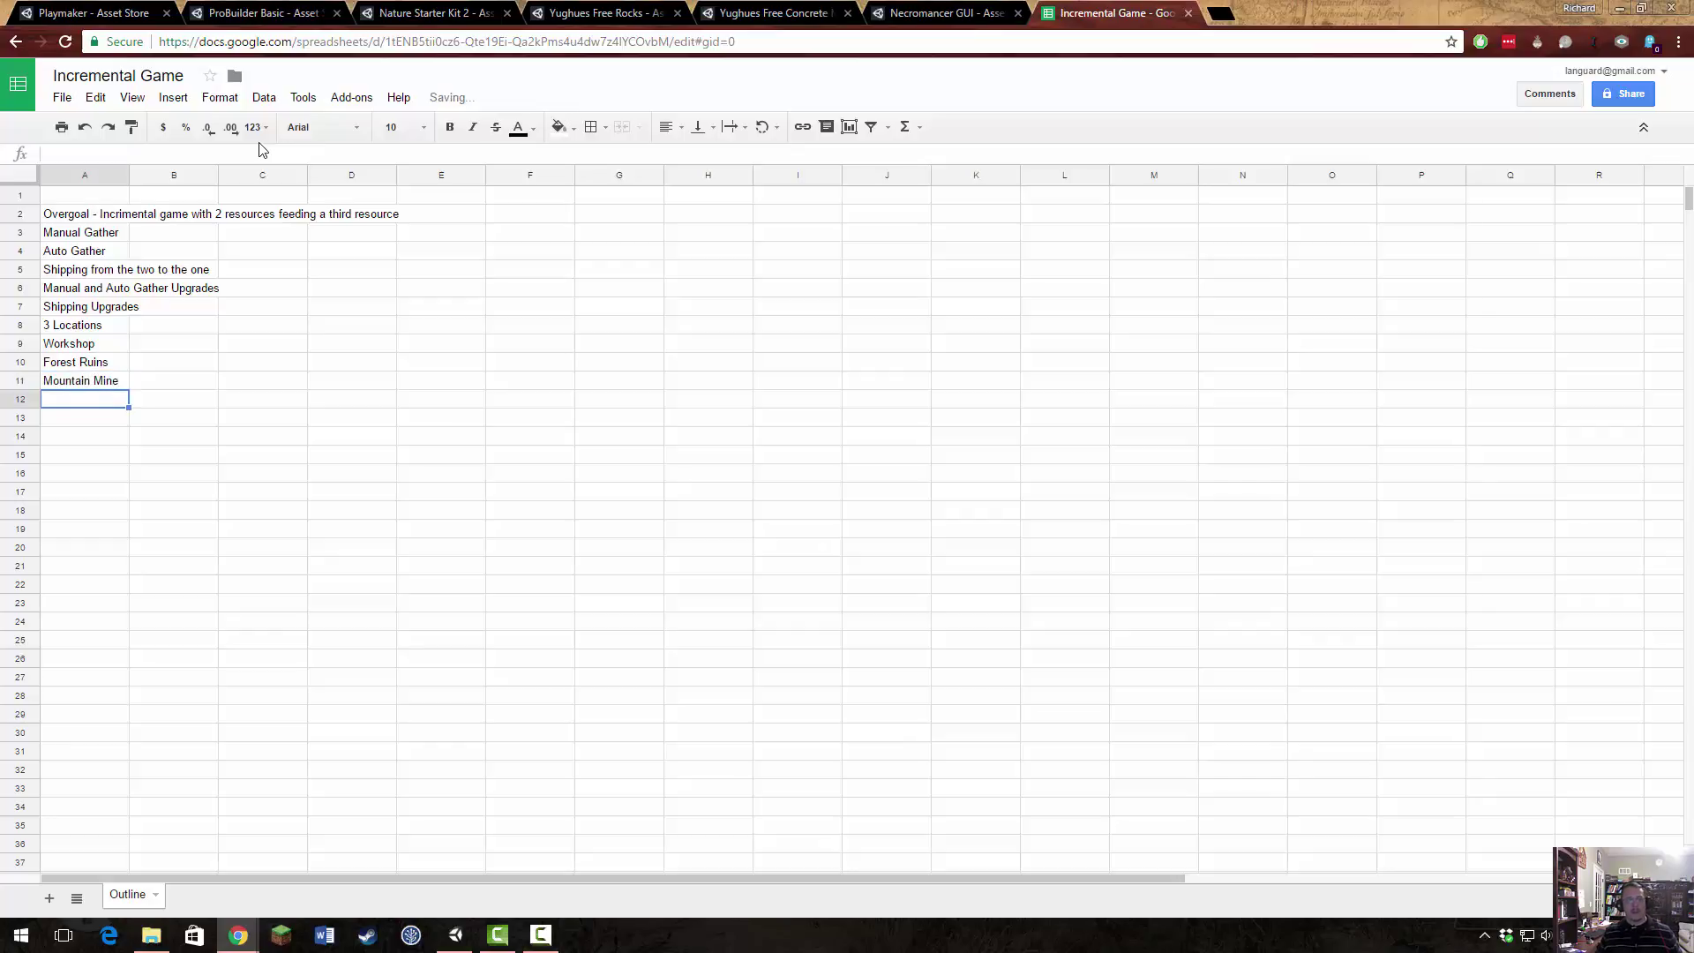